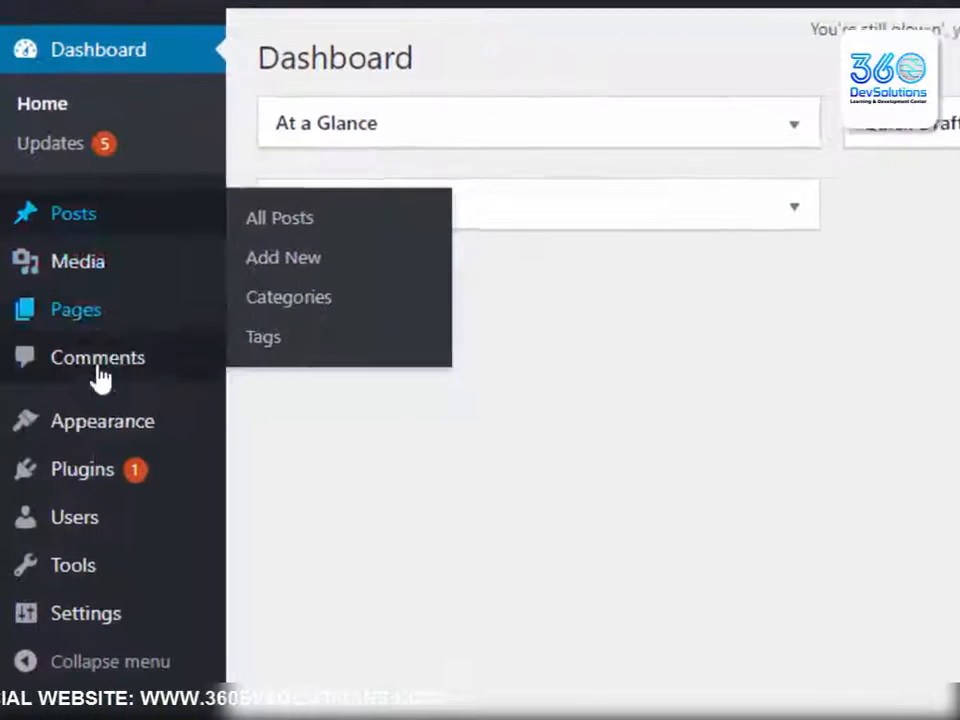
Open the list of installed plugins and look through its entries.
mouse_move(56, 439)
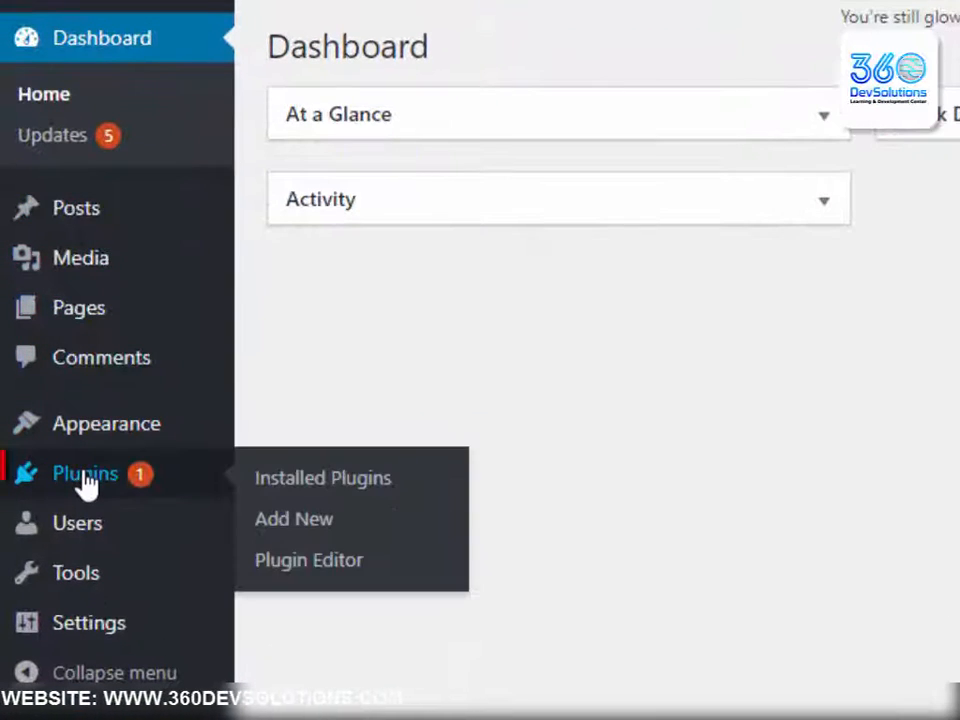
click(86, 484)
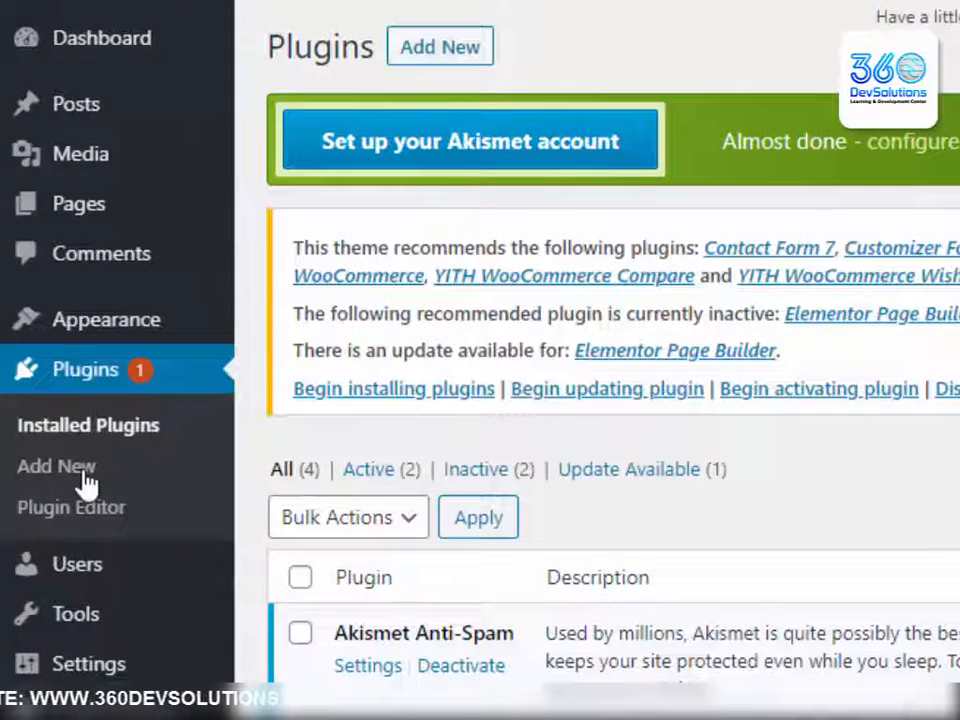
scroll(484, 521, down, 3)
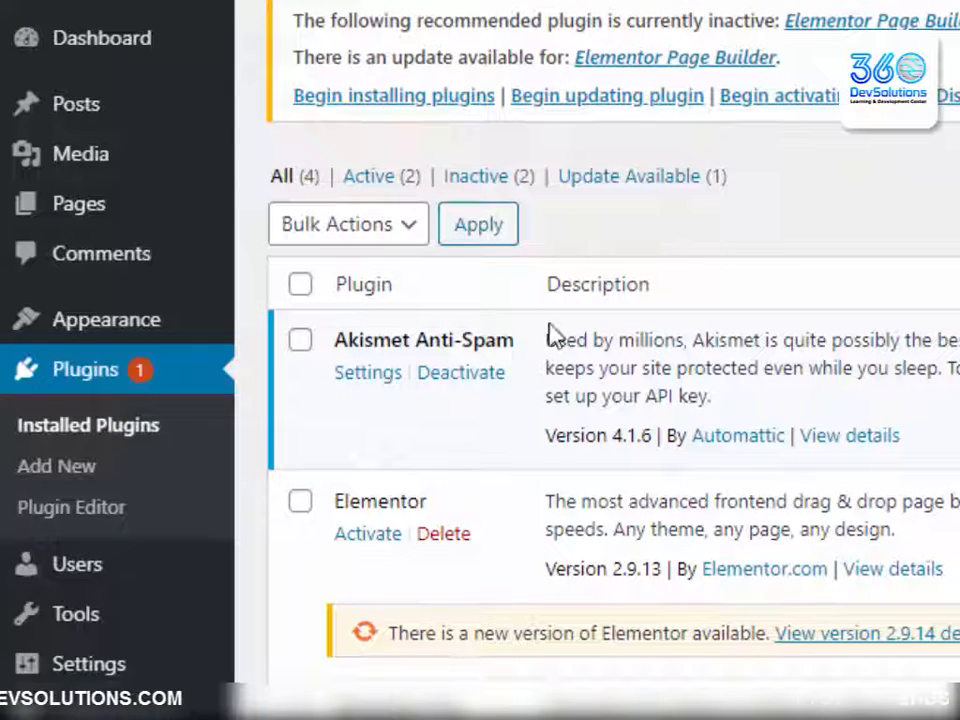
scroll(514, 614, down, 3)
scroll(514, 614, up, 1)
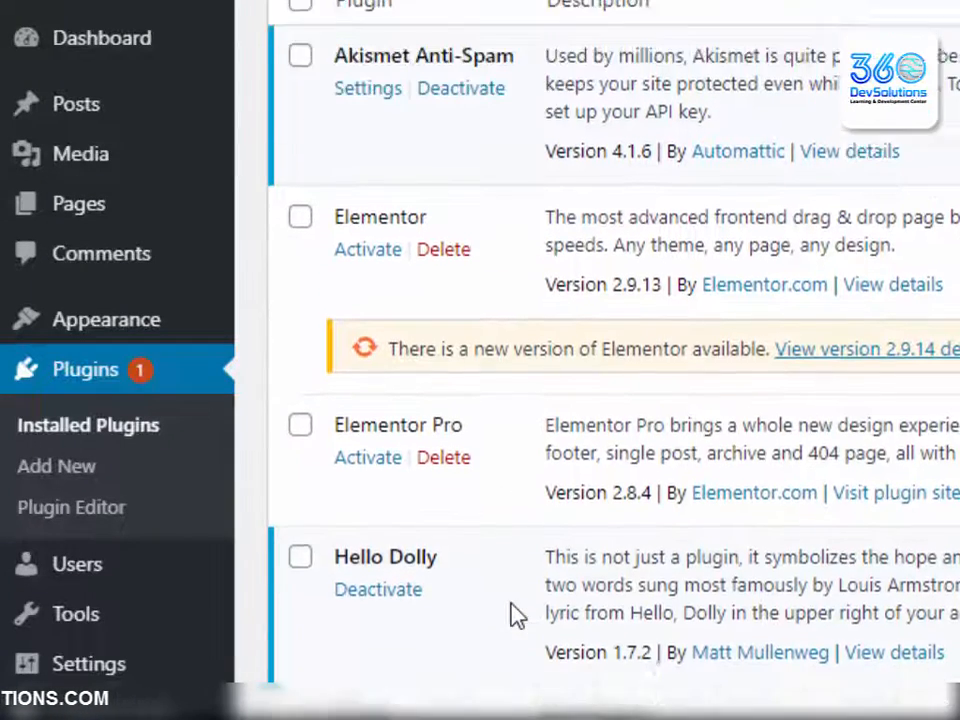
scroll(514, 614, up, 3)
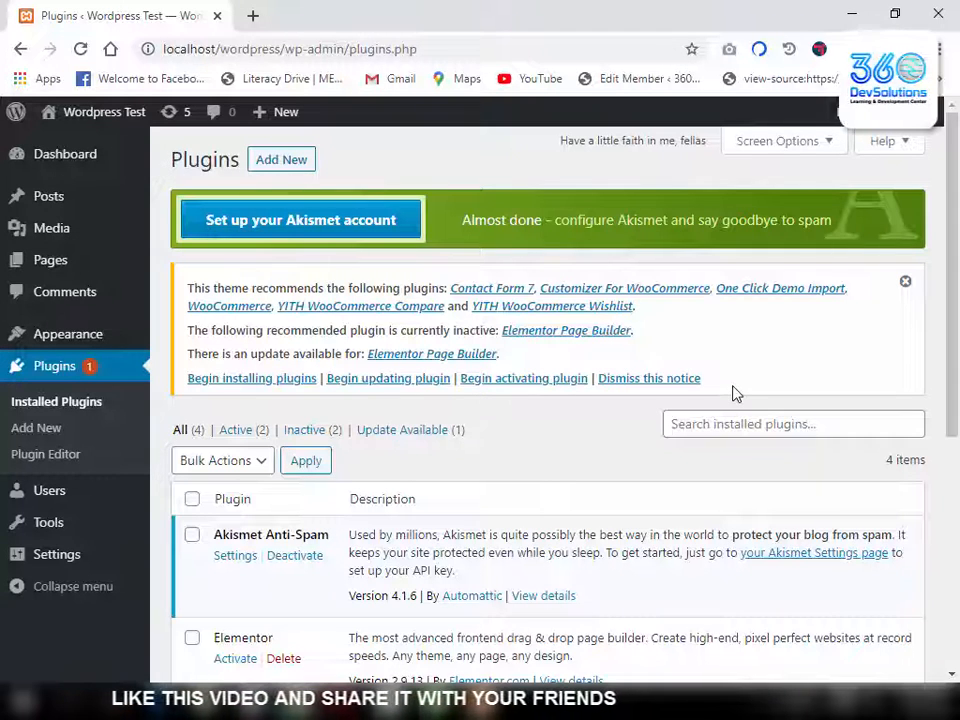
Open the plugin list's screen options and hide the Description column.
click(799, 143)
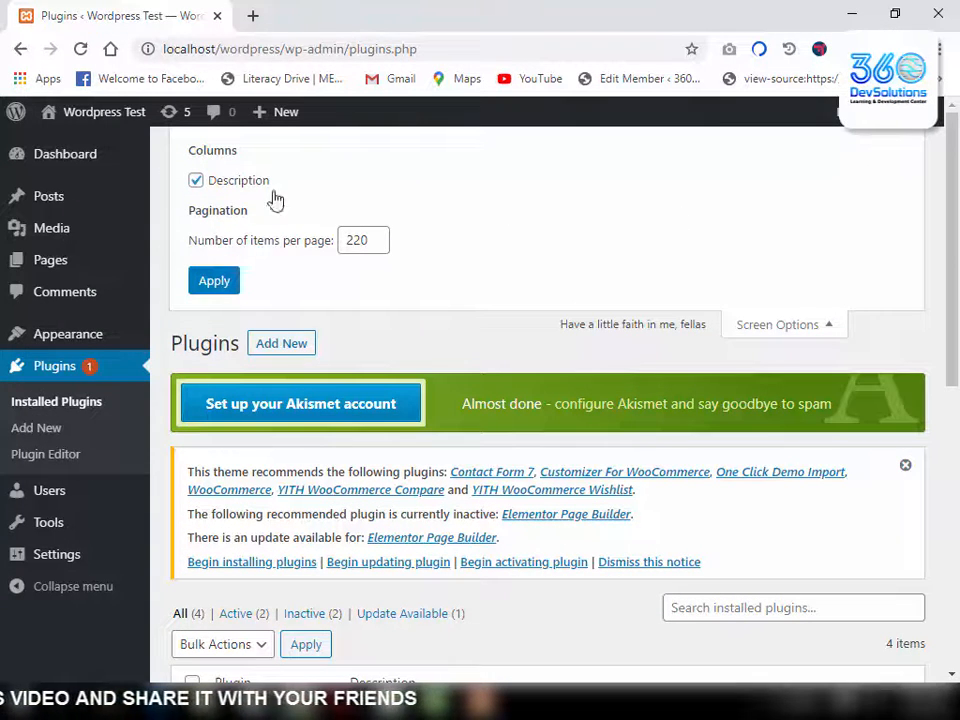
click(196, 184)
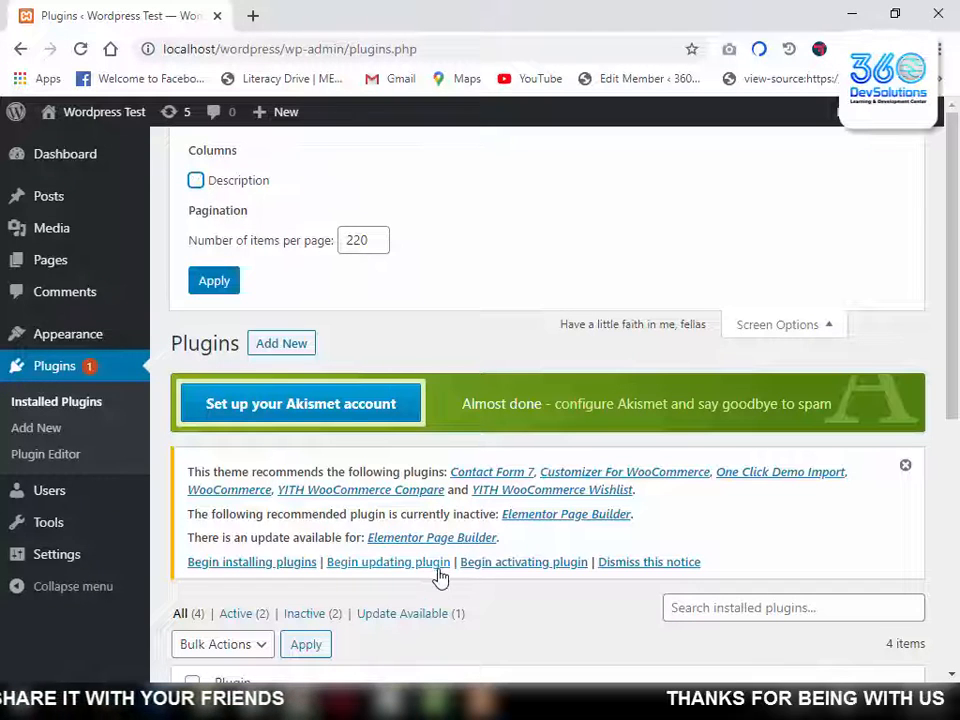
scroll(440, 578, down, 2)
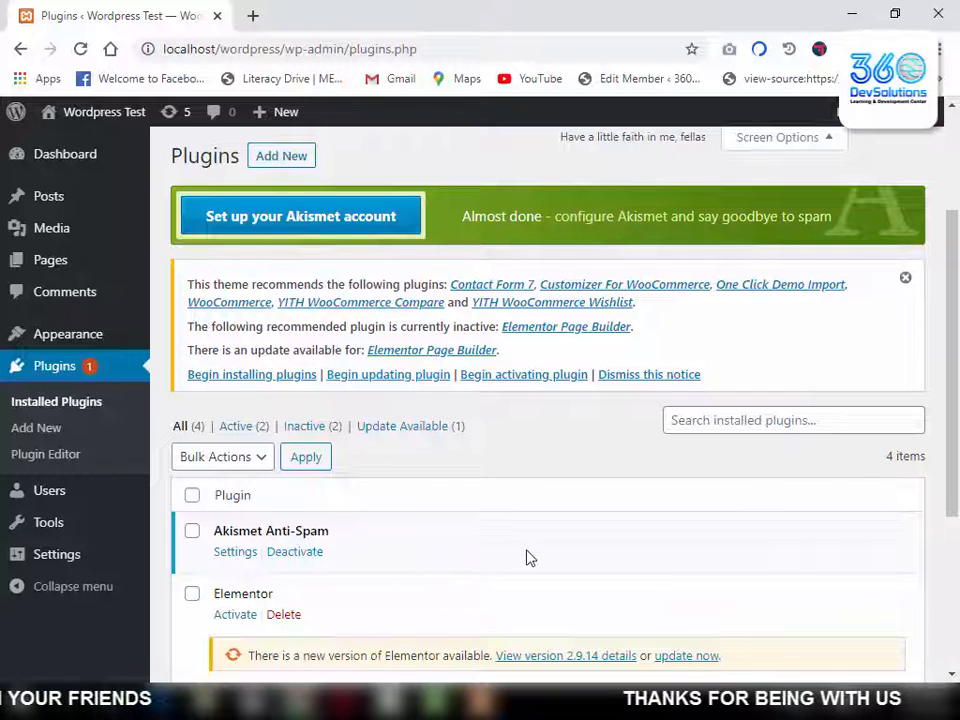
scroll(529, 558, up, 2)
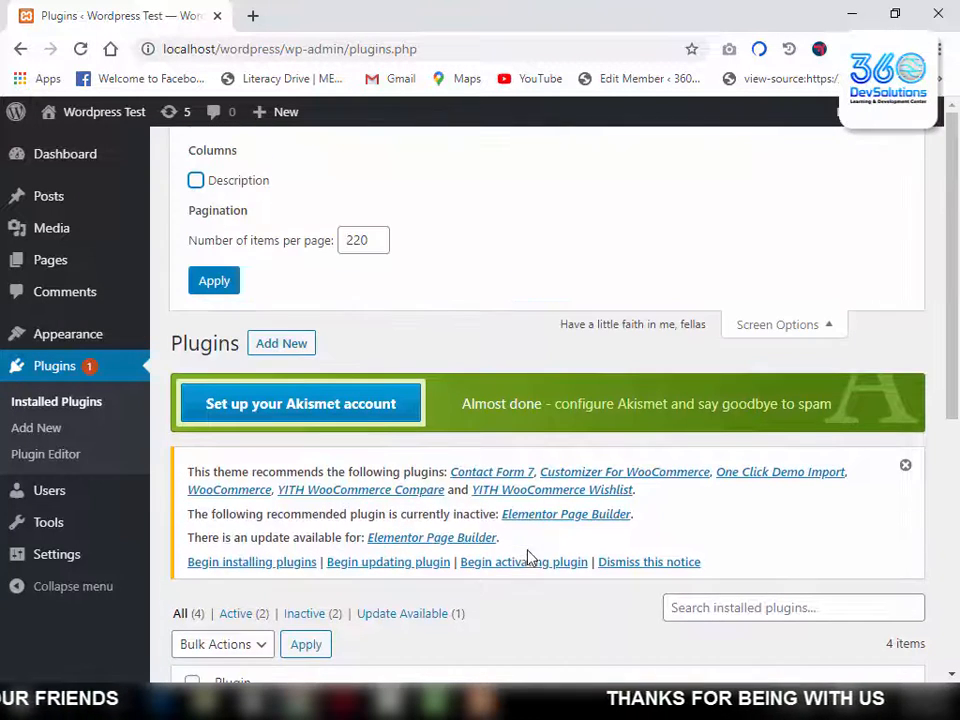
Show the Description column in the plugin list again.
click(196, 181)
scroll(420, 393, down, 4)
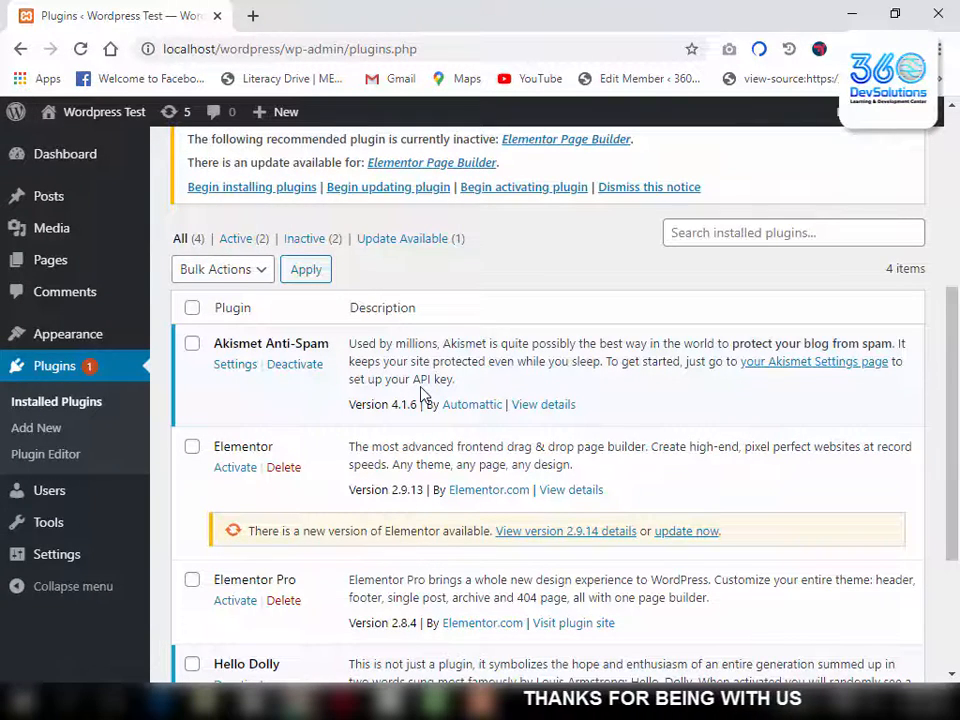
scroll(420, 393, up, 4)
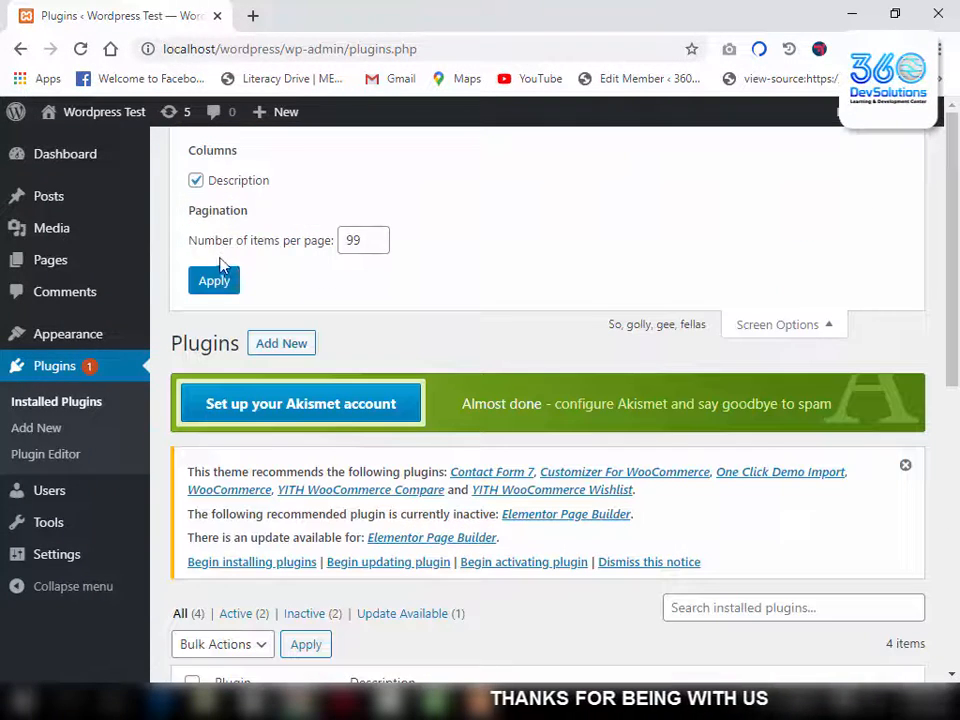
Set the number of plugins per page to 2, apply it and check the paginated list.
double_click(354, 242)
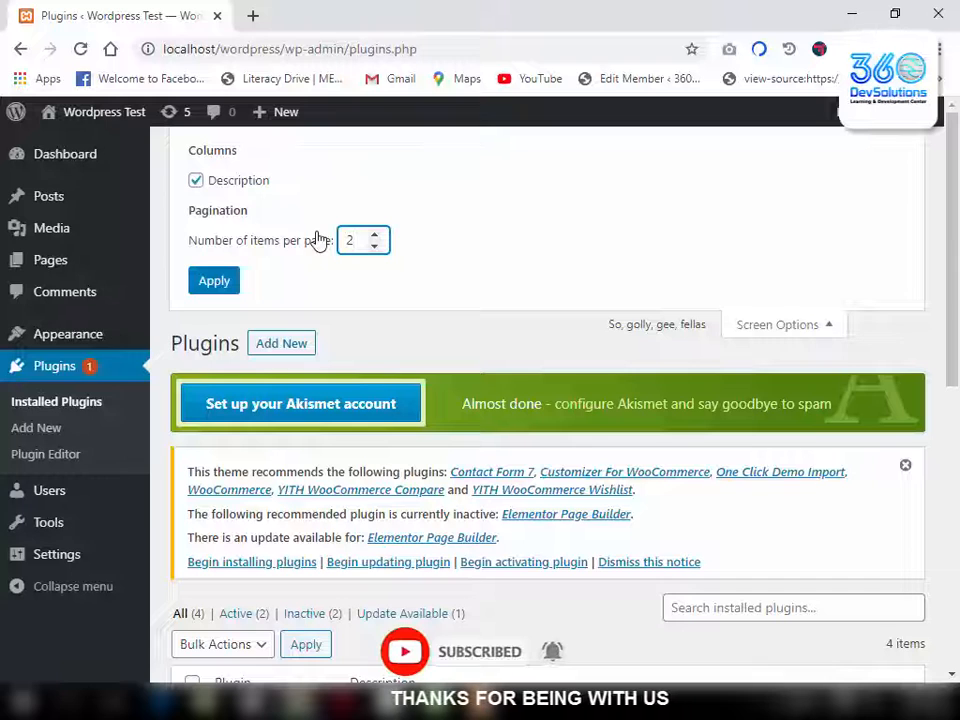
click(228, 283)
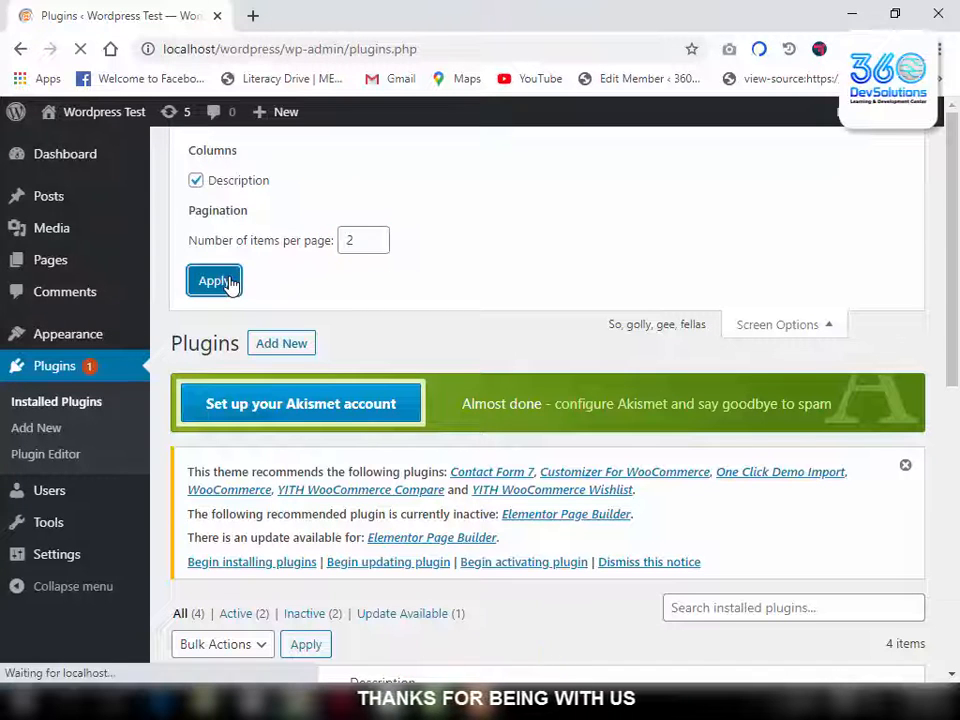
scroll(228, 305, down, 3)
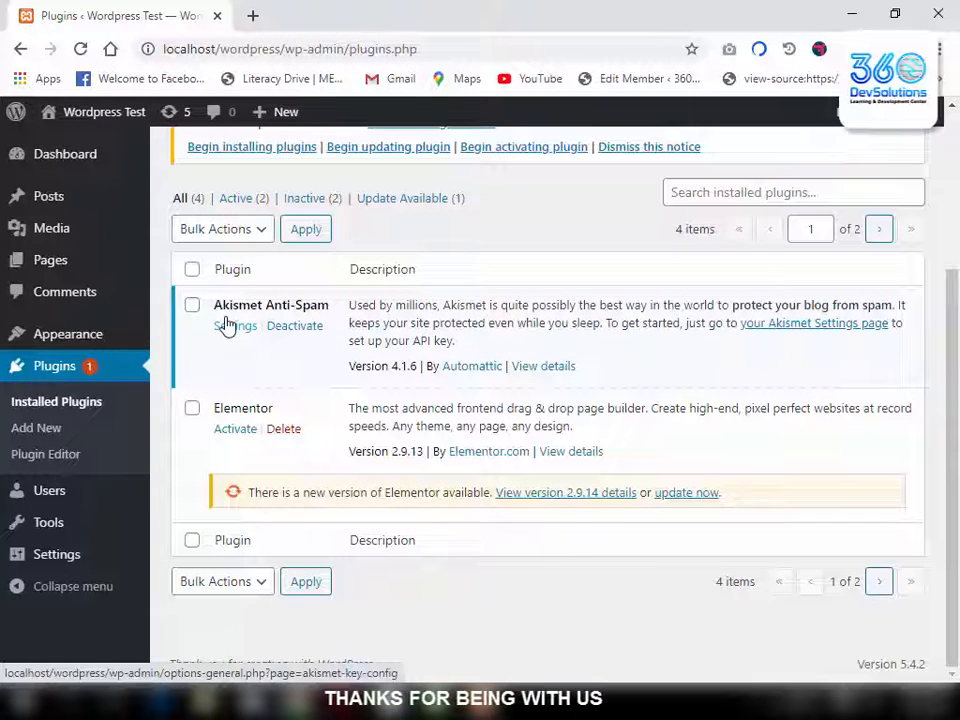
scroll(287, 450, up, 3)
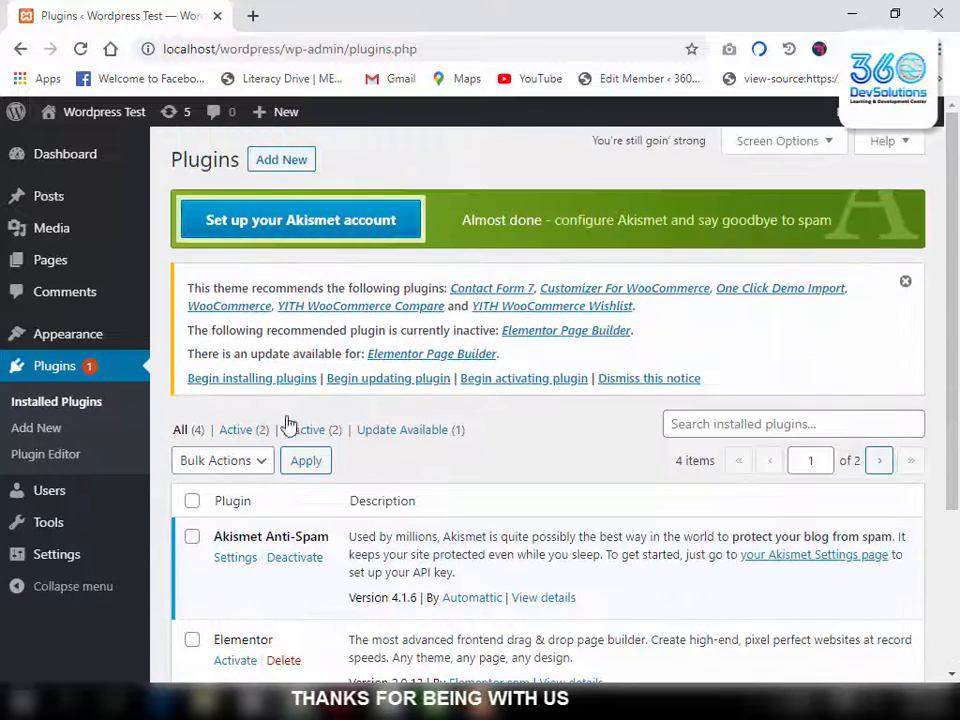
Set the number of plugins per page to 220 in the screen options and apply it.
click(754, 141)
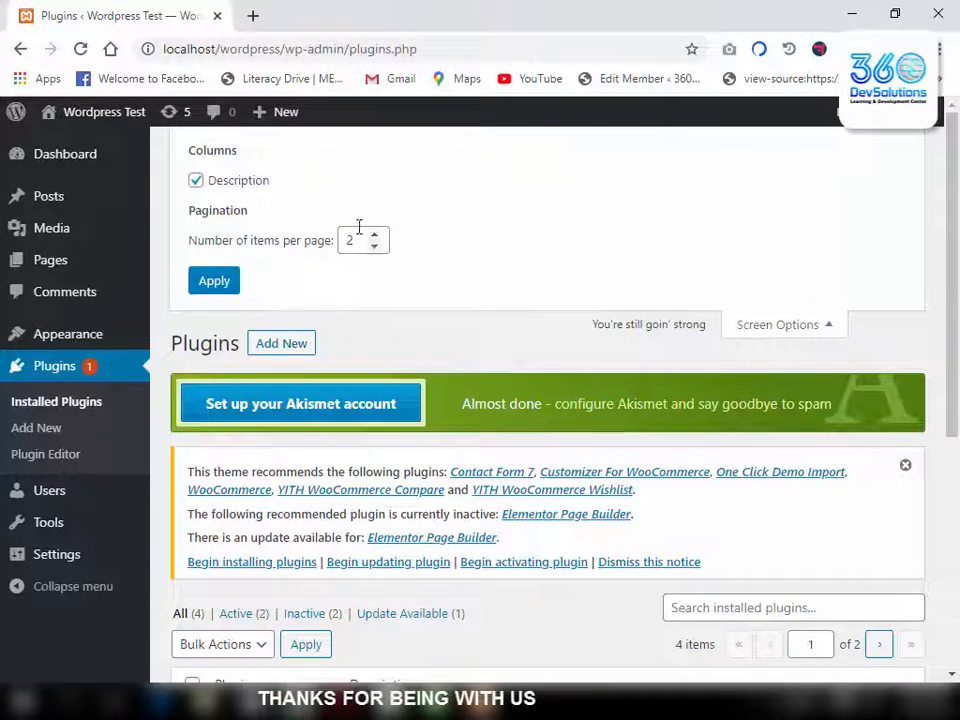
drag(348, 245, 340, 246)
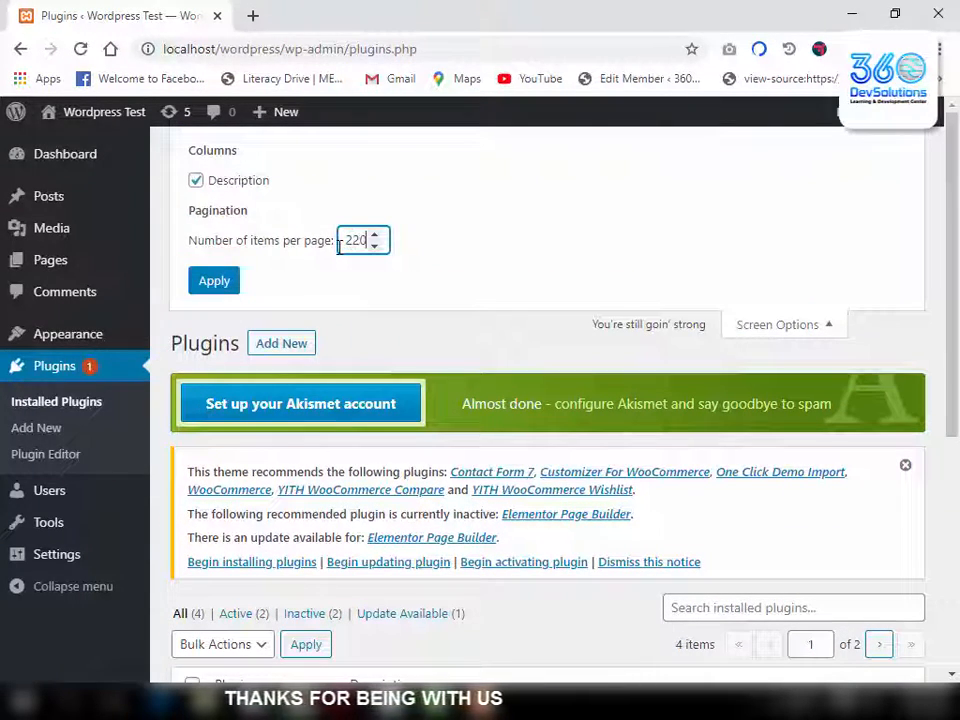
click(210, 288)
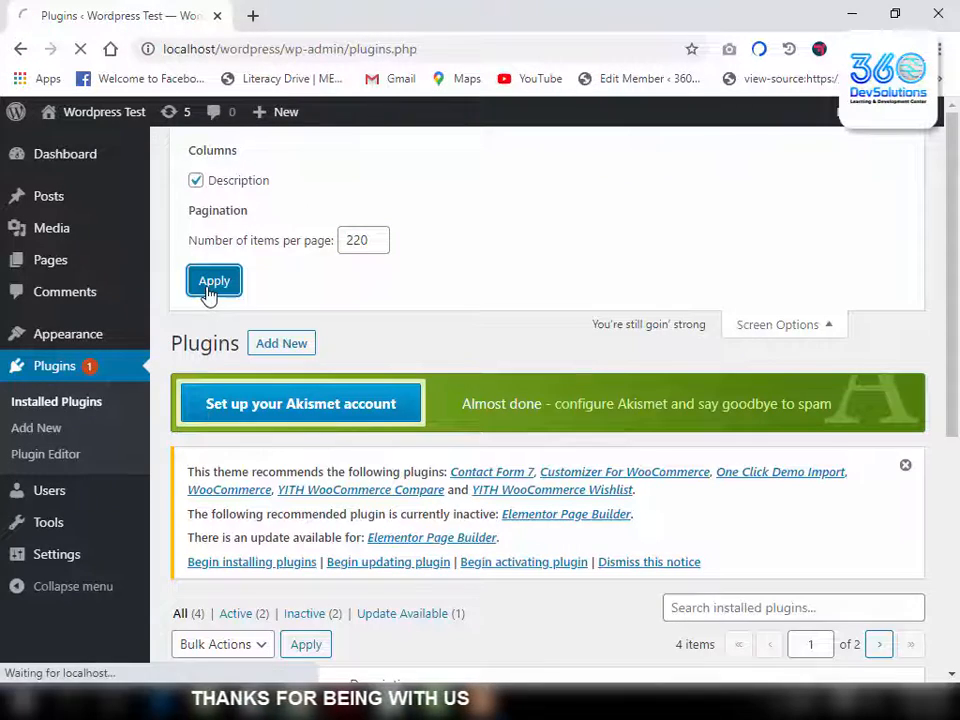
scroll(292, 437, down, 5)
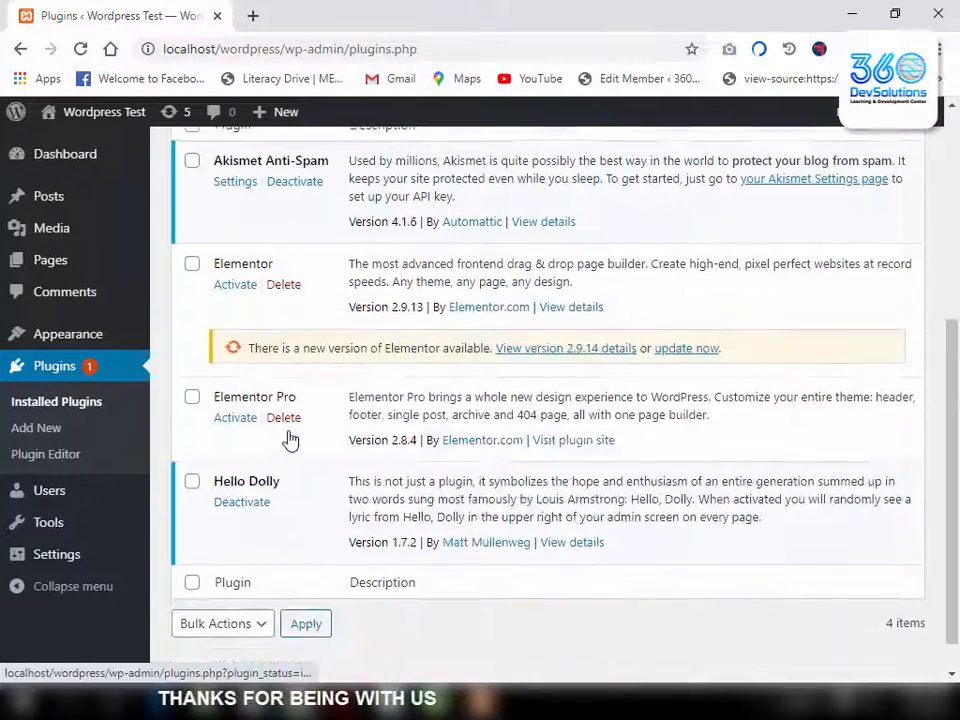
scroll(288, 436, up, 2)
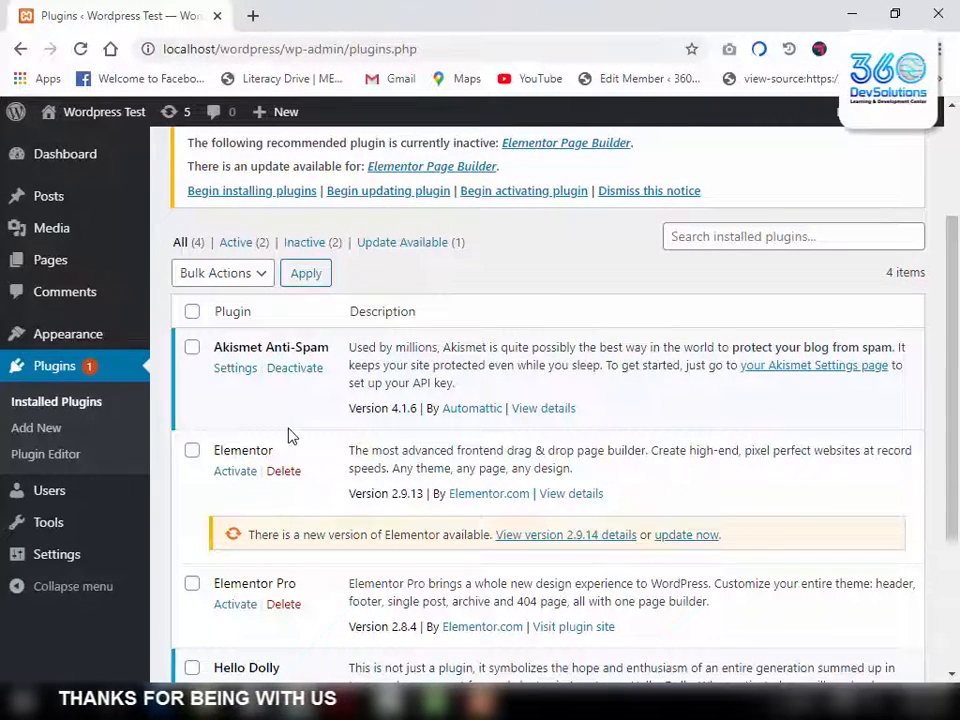
Open the page for adding new plugins and search by keyword for "social".
scroll(290, 435, up, 2)
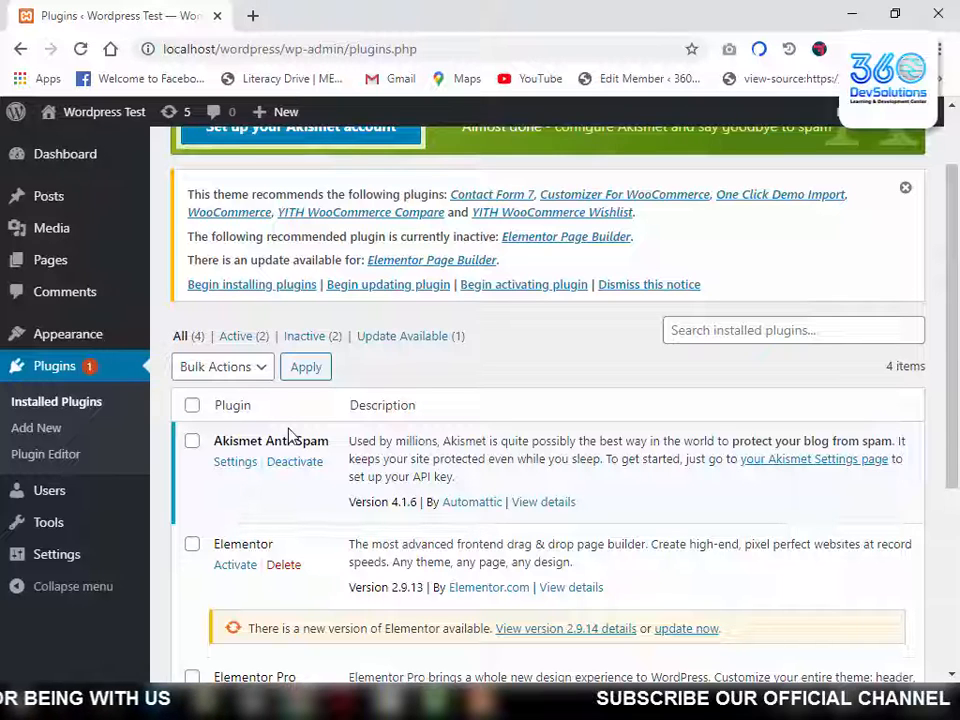
scroll(288, 433, up, 2)
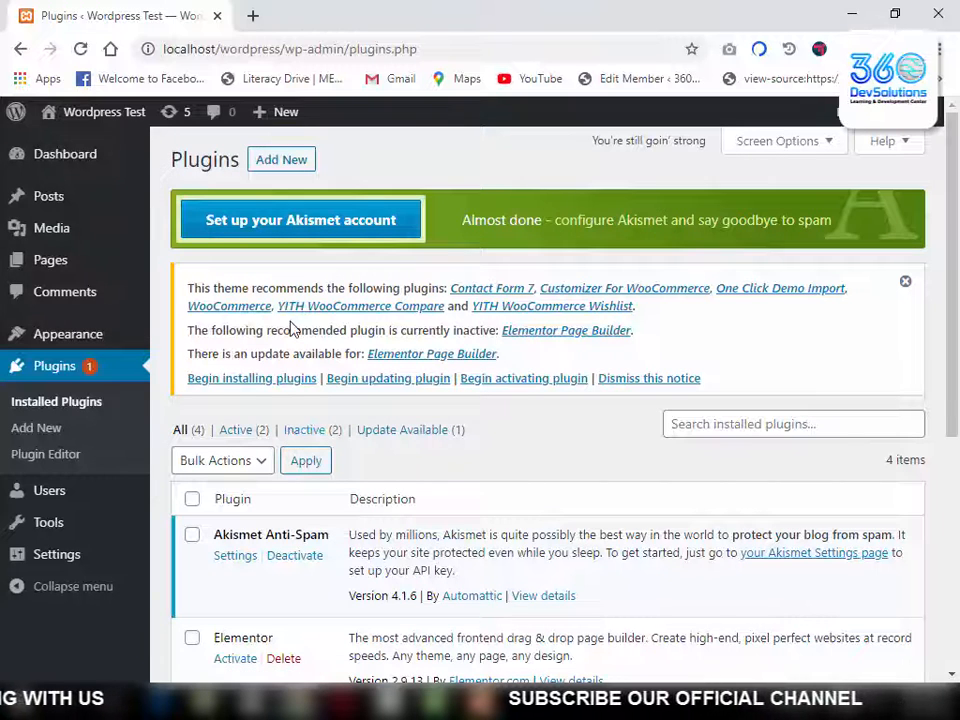
click(280, 172)
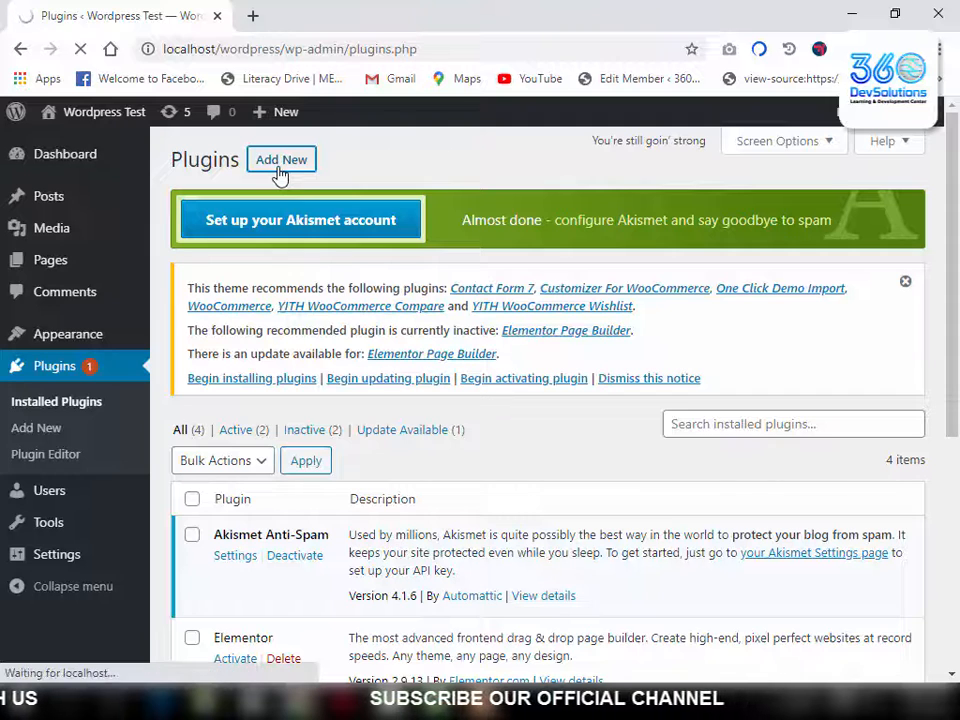
click(773, 367)
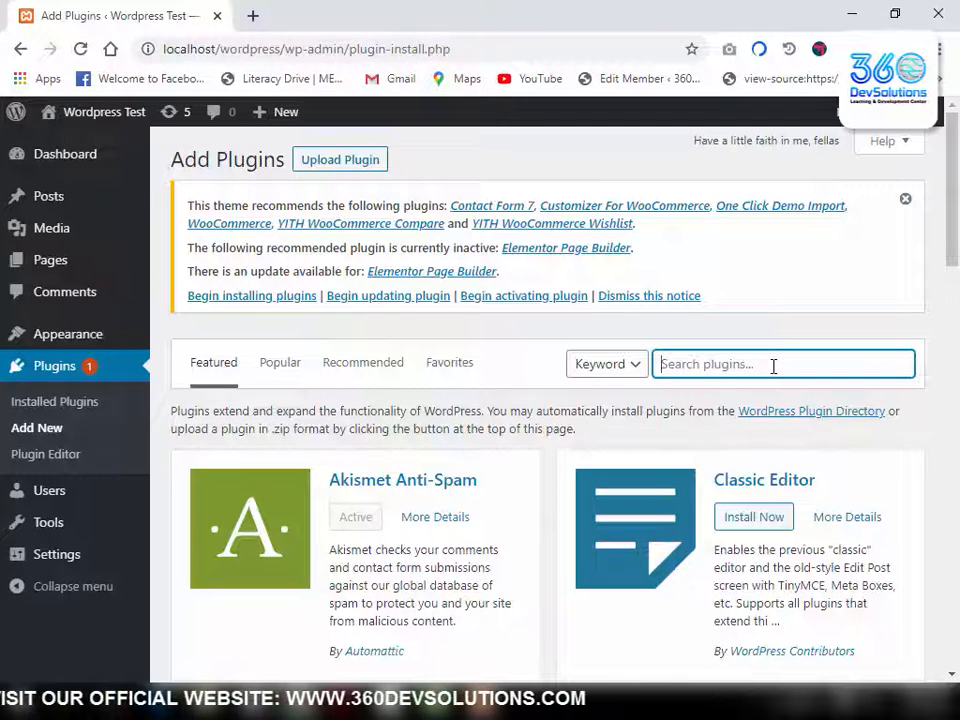
text(social)
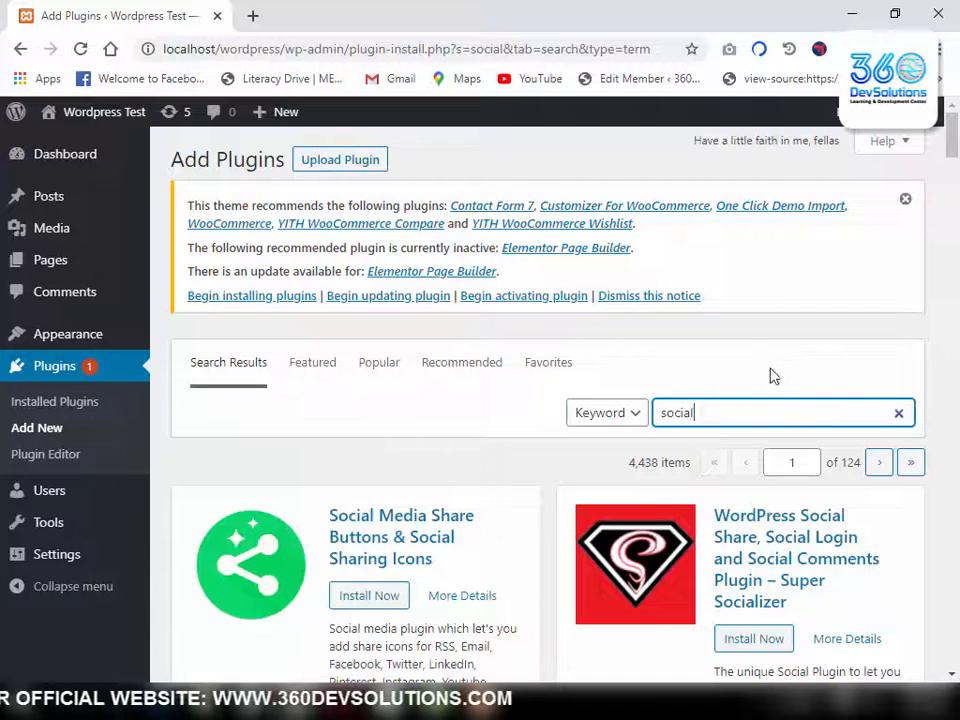
scroll(510, 432, down, 2)
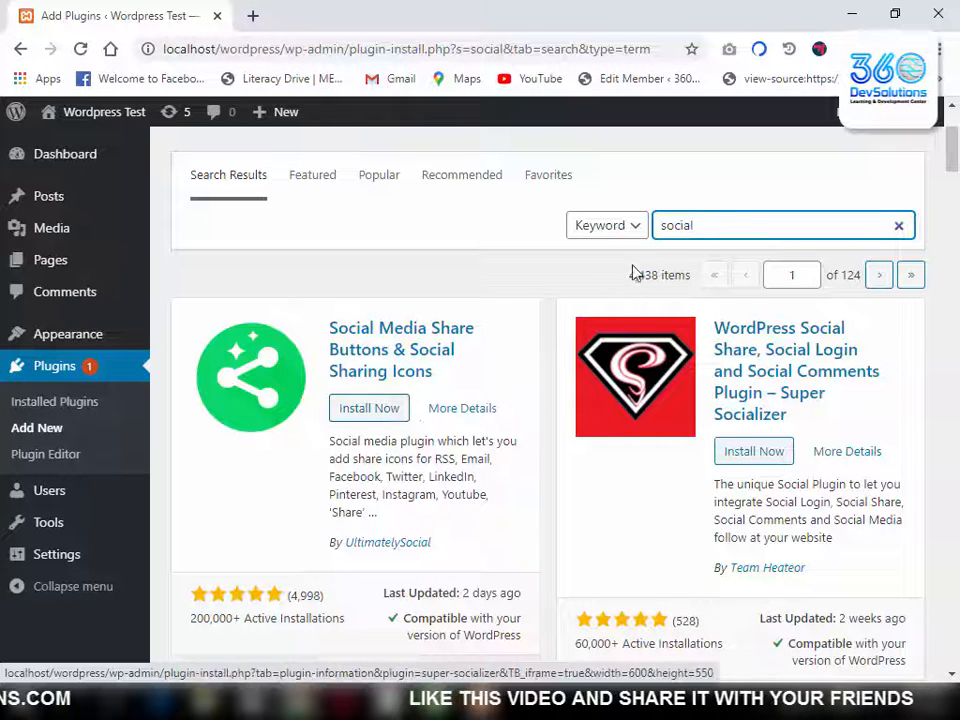
Open wordpress.org in a new browser tab and go to its plugin directory.
click(252, 15)
click(259, 47)
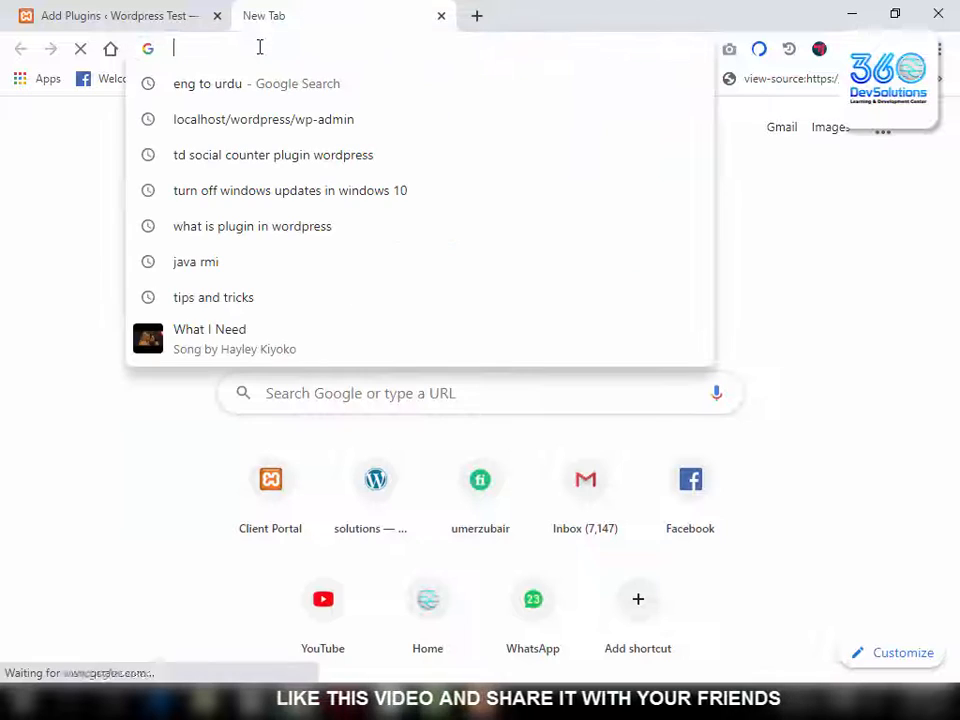
text(wordpress.org)
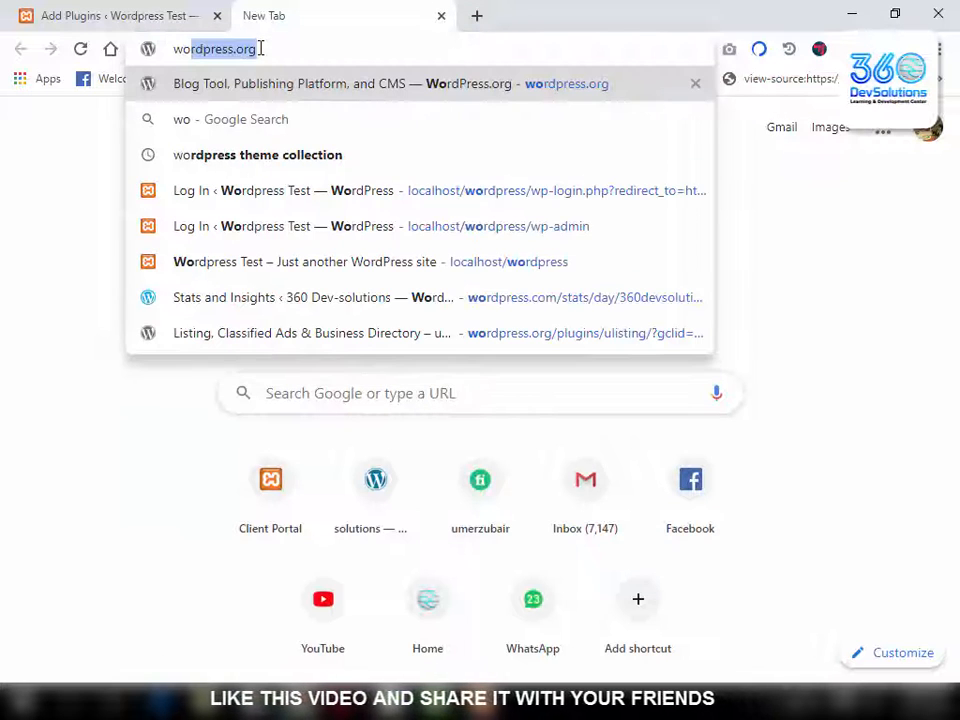
key(Return)
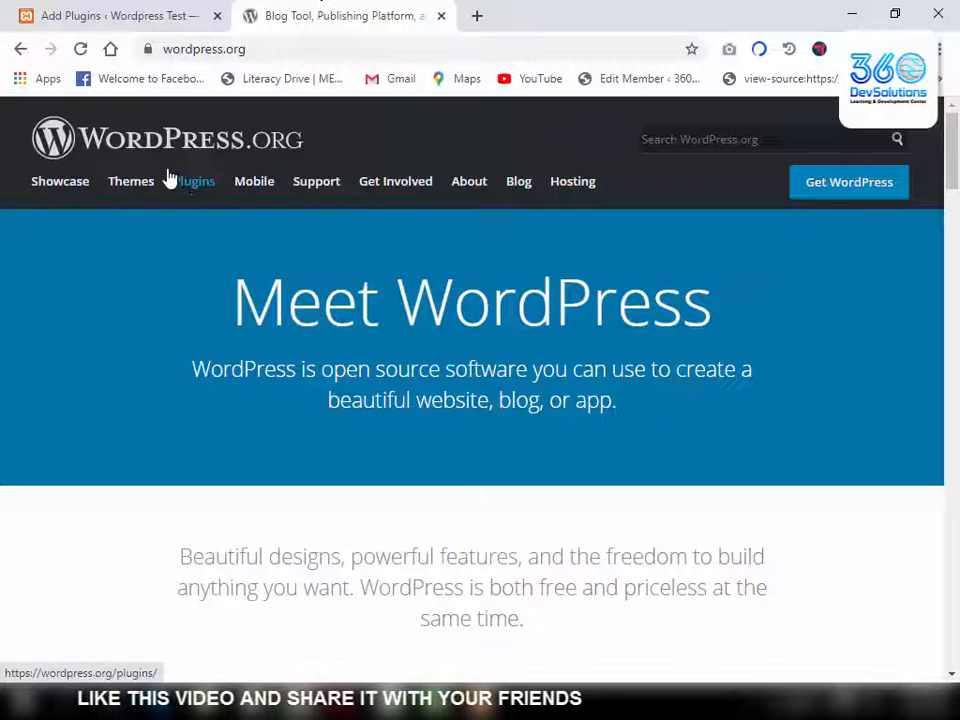
click(190, 183)
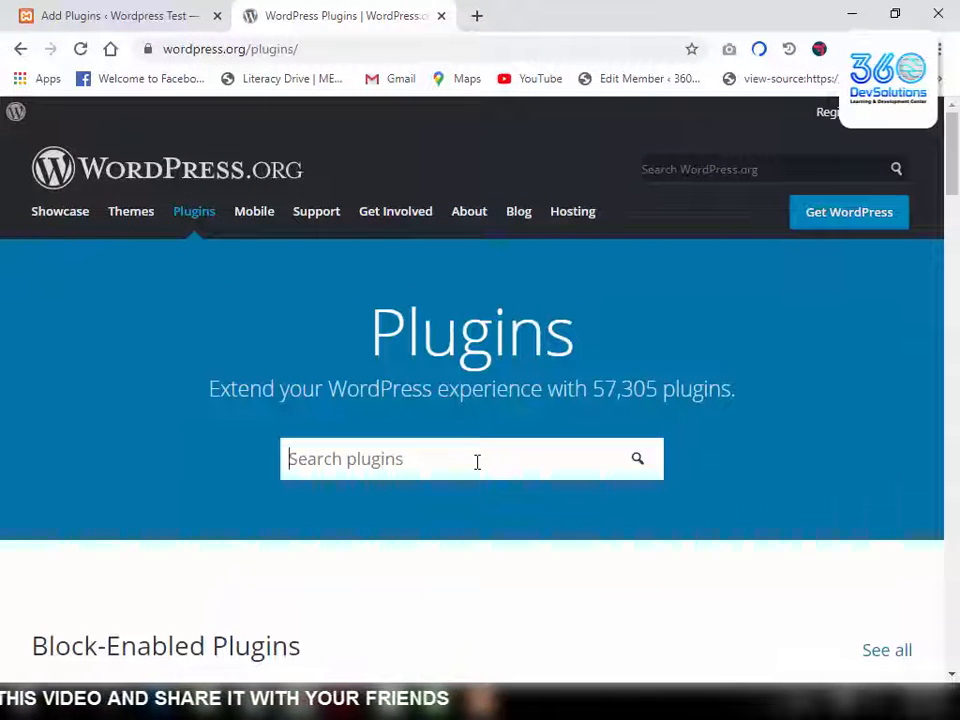
Search the plugin directory for "social" and open the Social Media Share Buttons & Social Sharing Icons plugin page.
text(social)
click(638, 460)
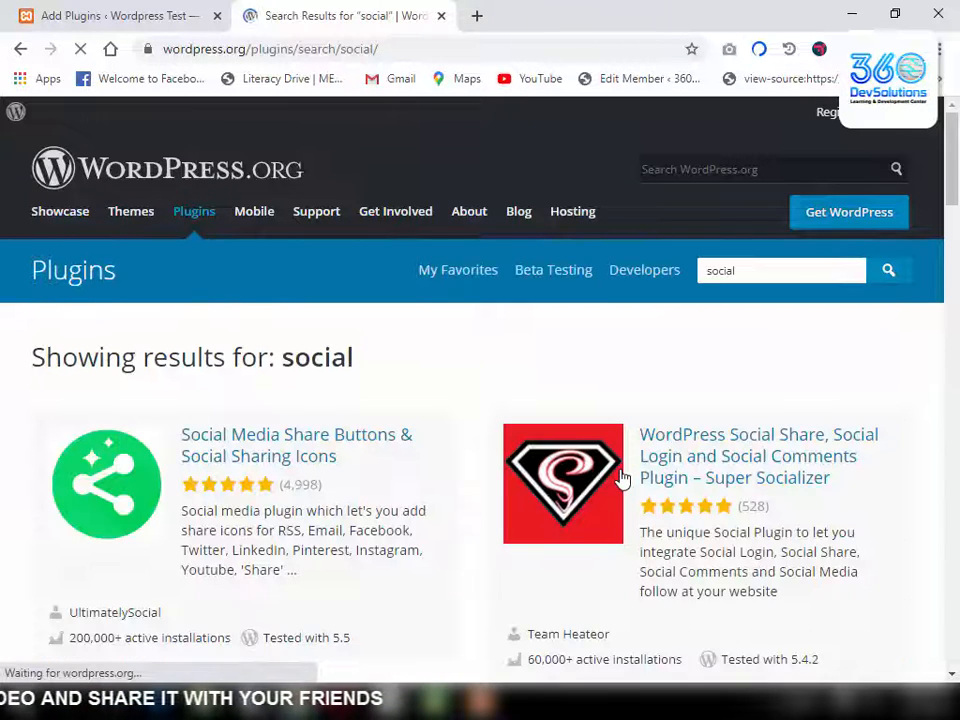
scroll(621, 476, down, 1)
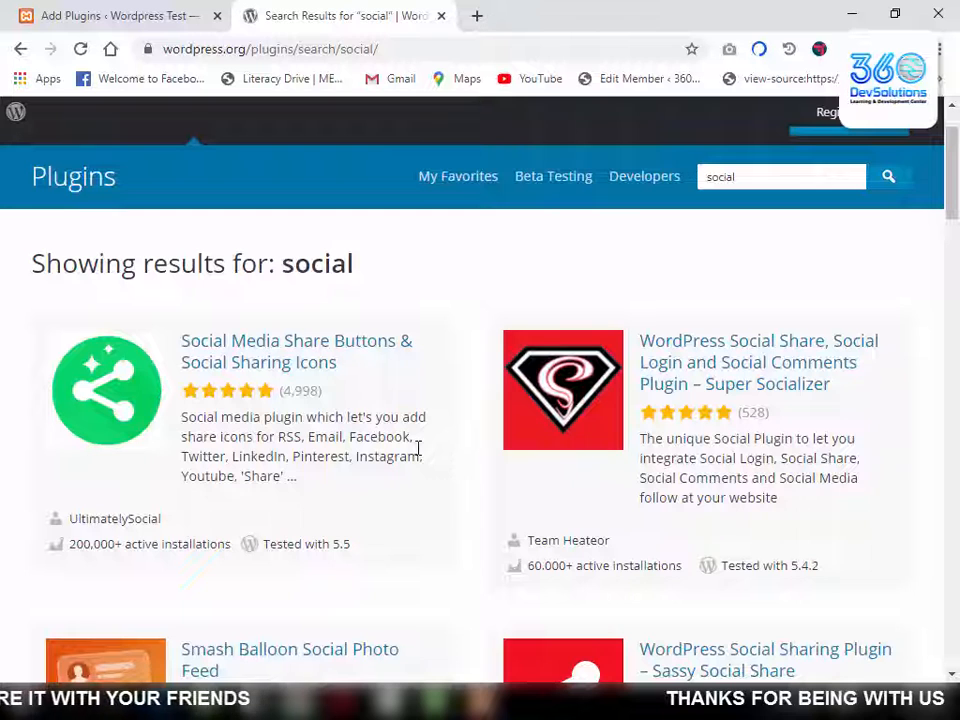
scroll(486, 451, up, 1)
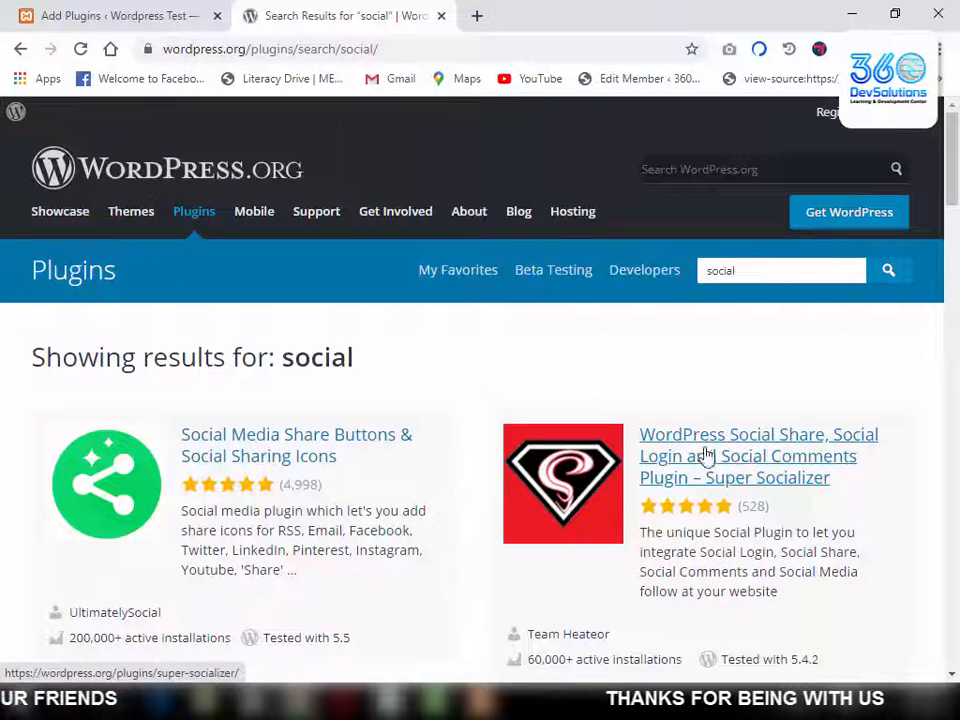
click(255, 447)
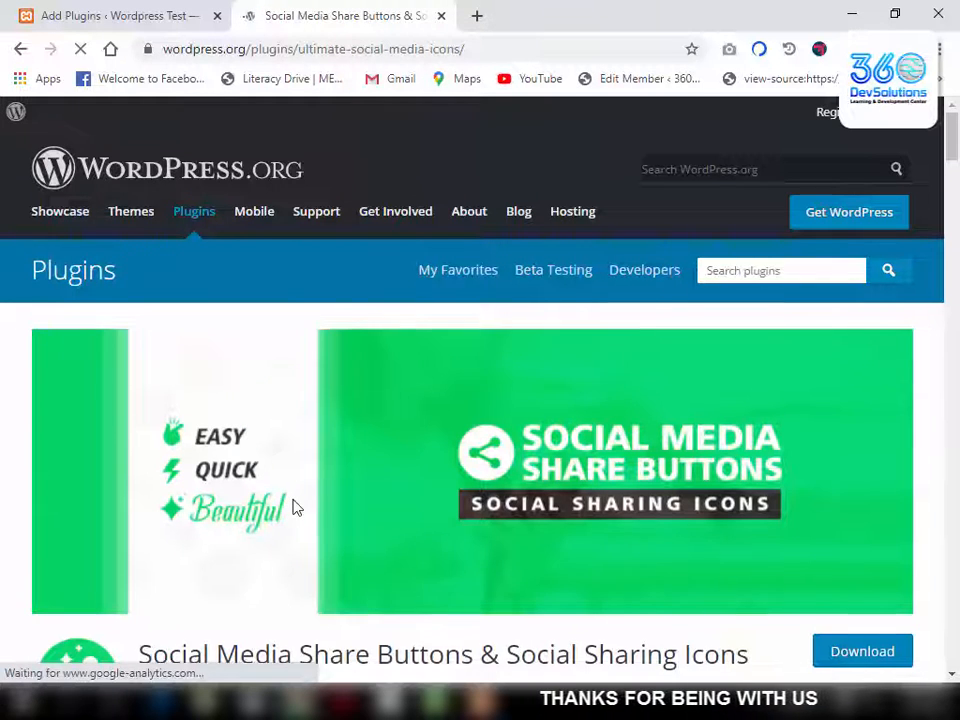
scroll(293, 507, down, 1)
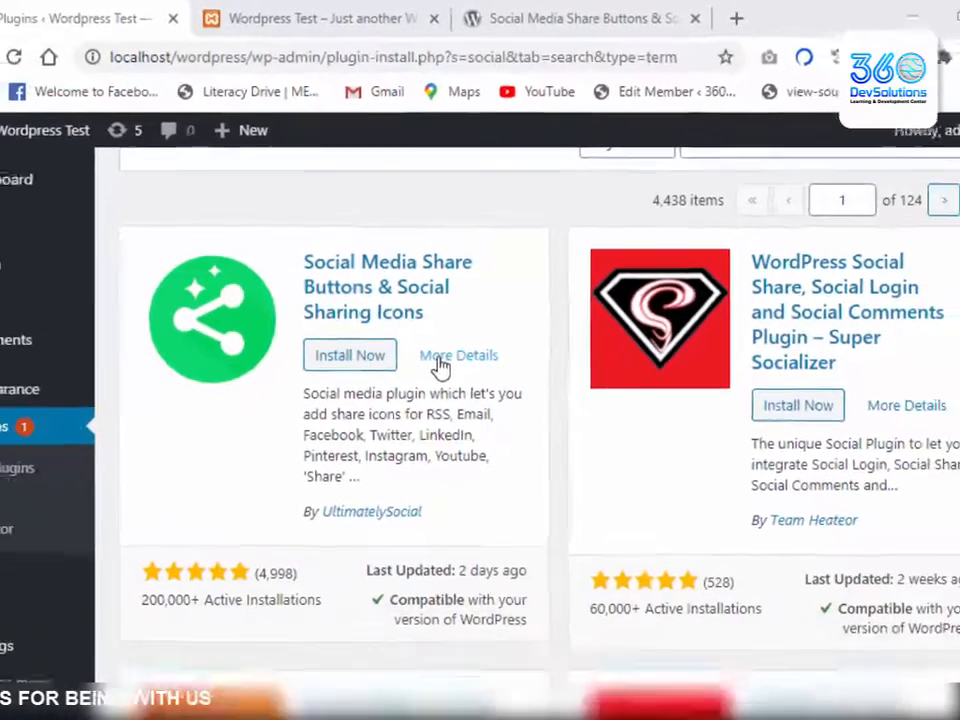
Open the dashboard details of the Social Media Share Buttons & Social Sharing Icons plugin and read its description.
click(440, 428)
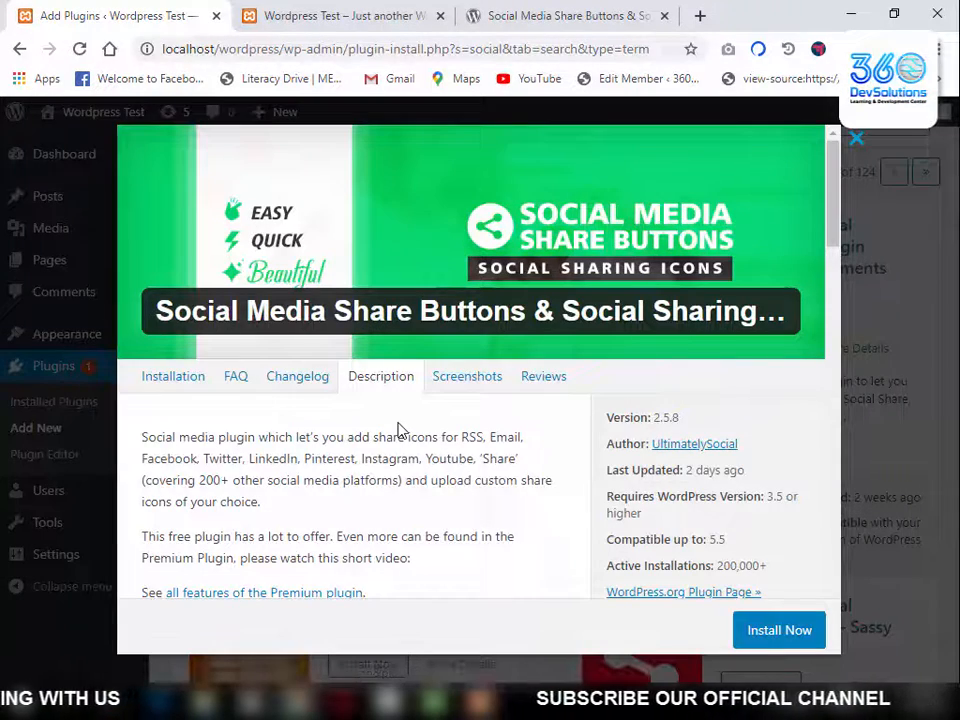
scroll(397, 428, down, 3)
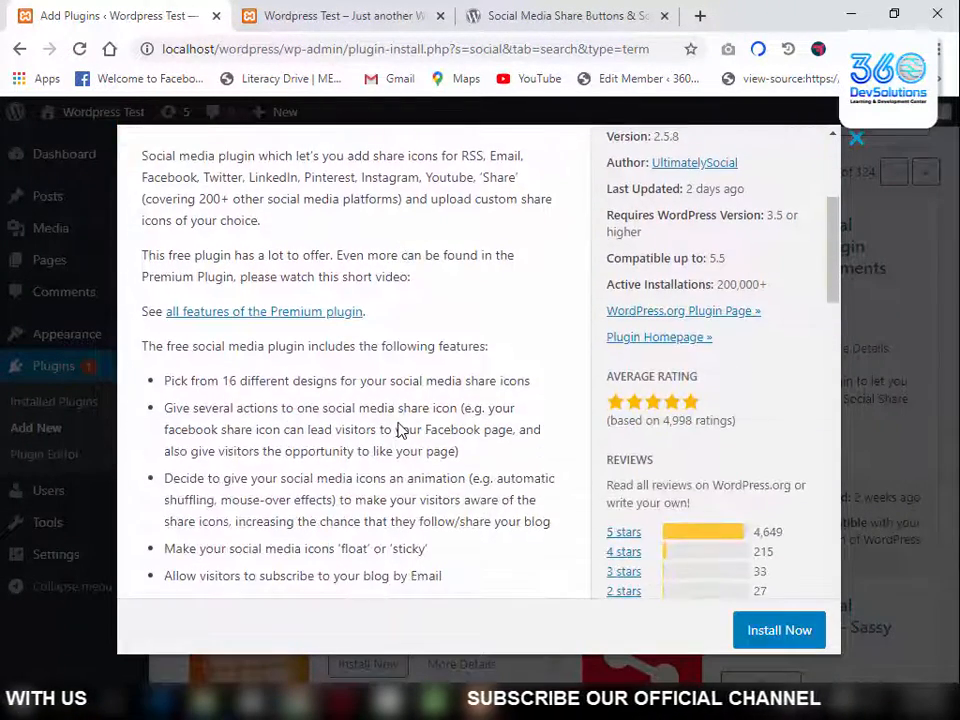
scroll(398, 425, down, 4)
scroll(398, 424, up, 8)
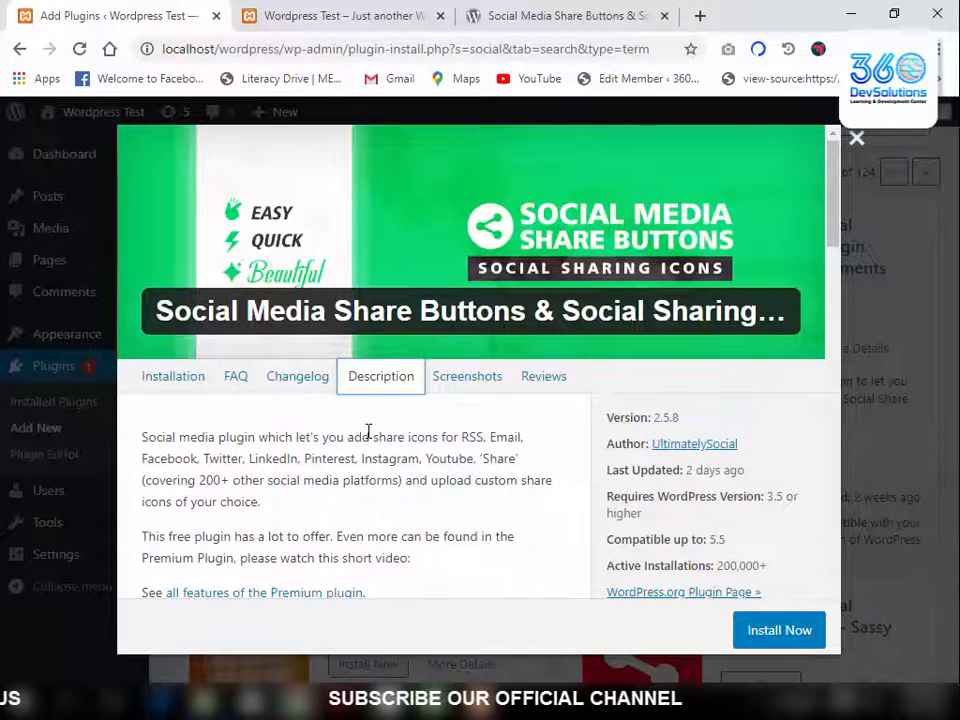
scroll(368, 432, down, 8)
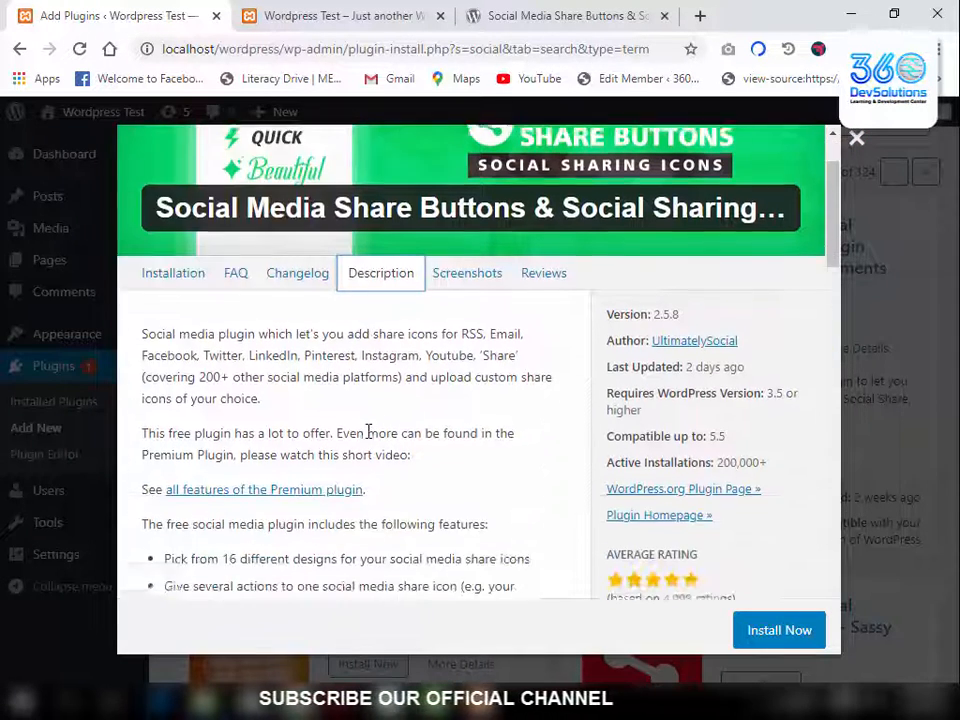
scroll(366, 435, down, 1)
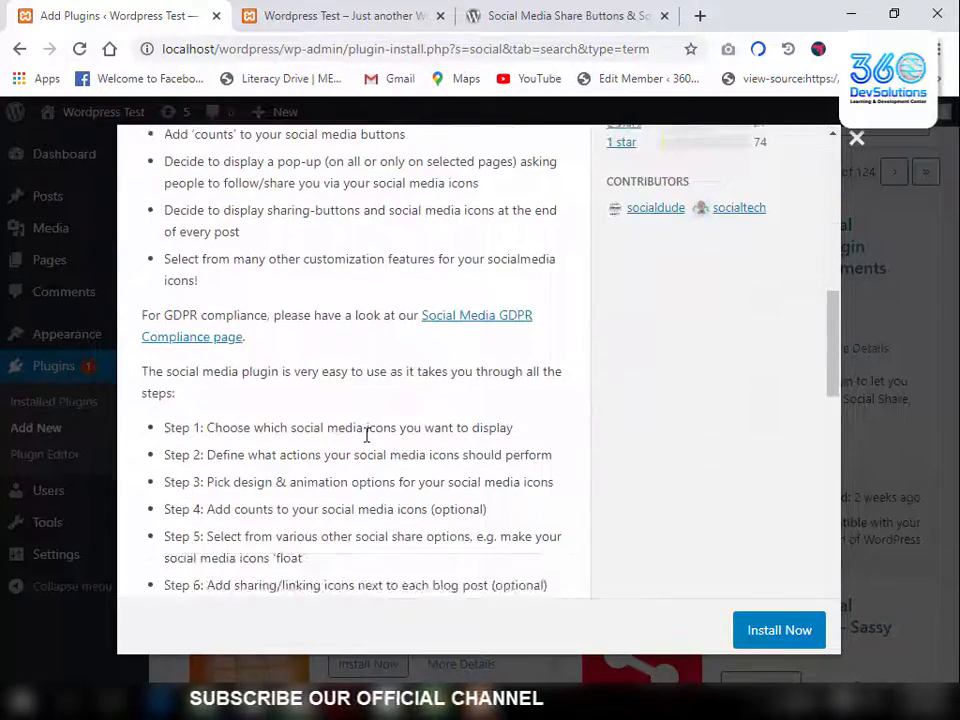
scroll(366, 435, up, 5)
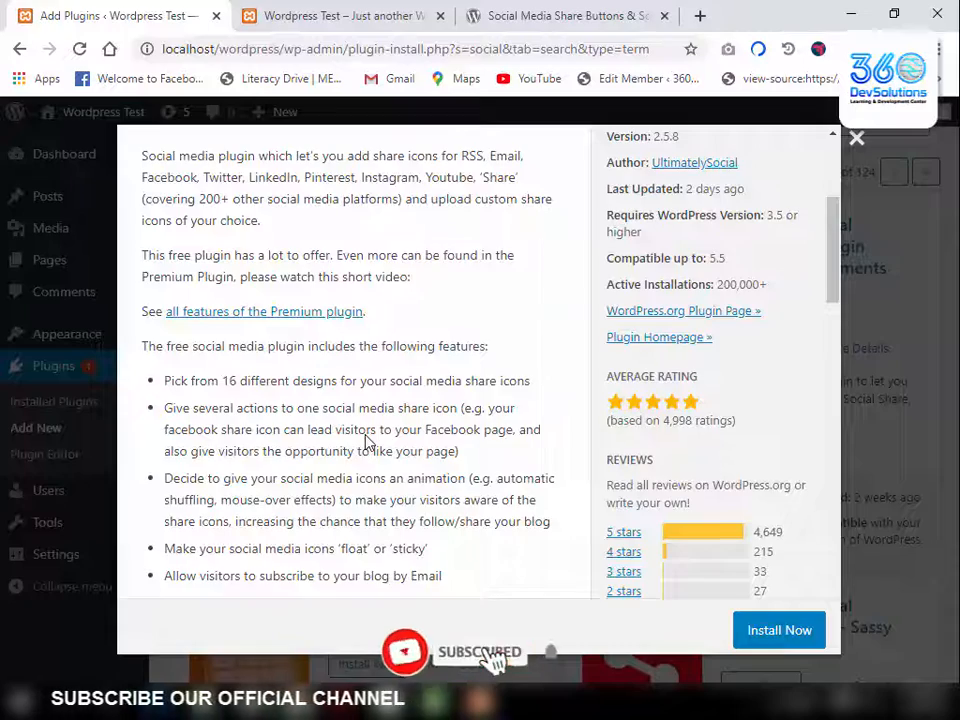
Examine the plugin's screenshots, including its setup questions, icon choices and rating breakdown.
scroll(366, 435, up, 4)
click(477, 384)
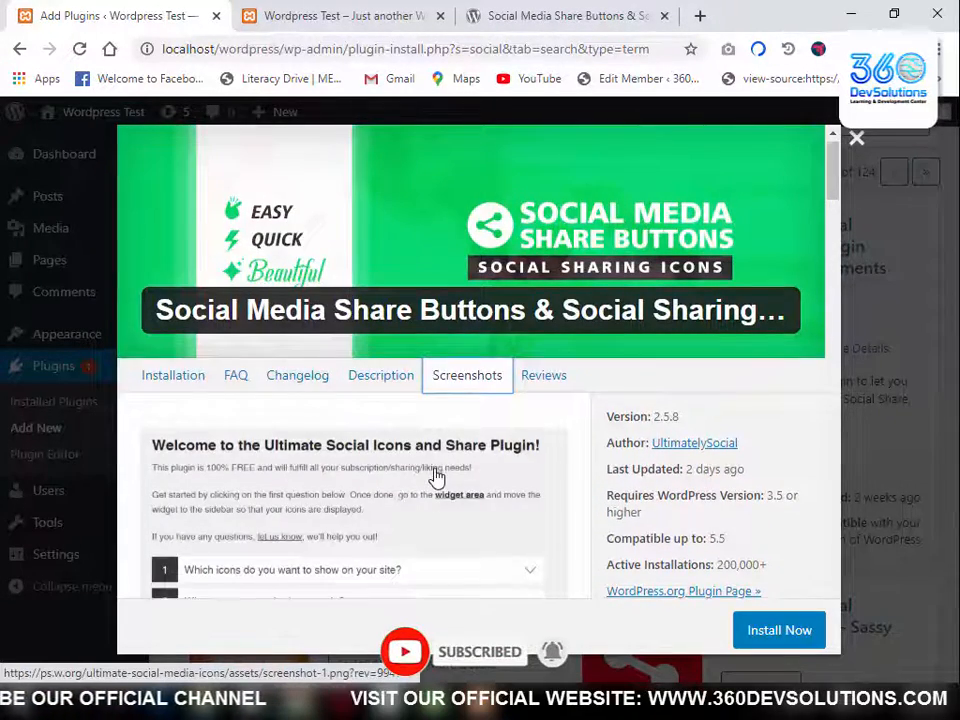
scroll(437, 478, down, 7)
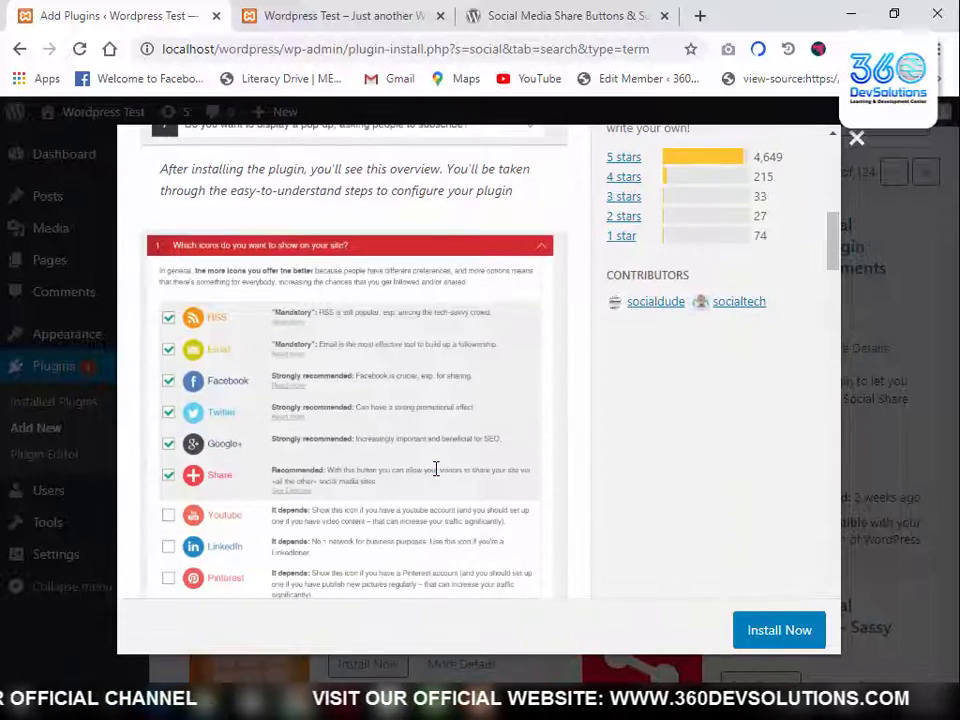
scroll(437, 472, down, 3)
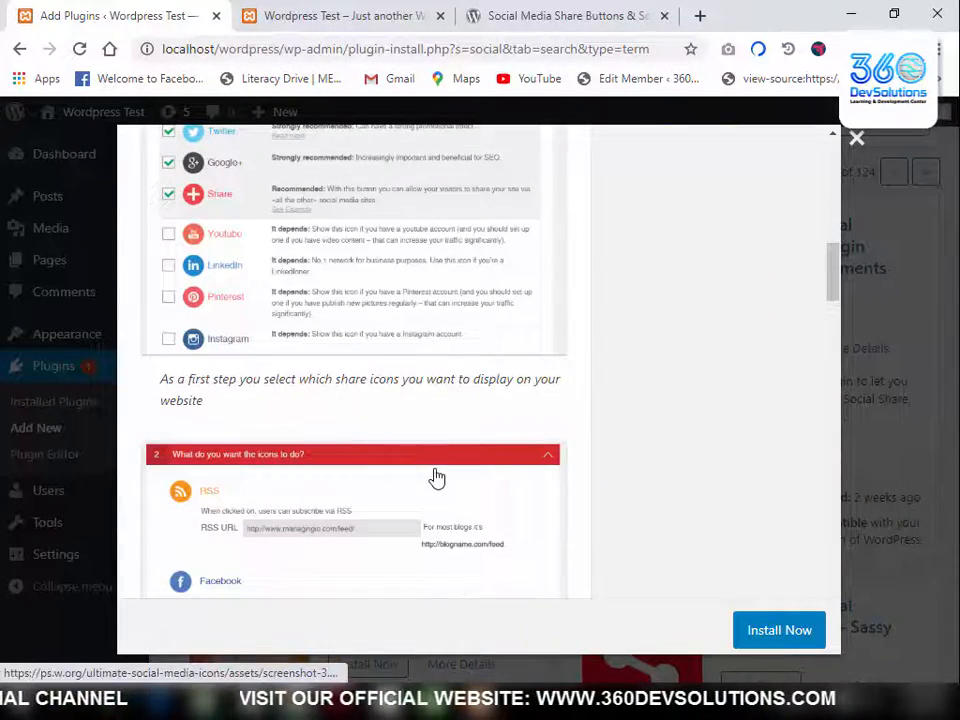
scroll(437, 478, down, 3)
scroll(437, 478, down, 4)
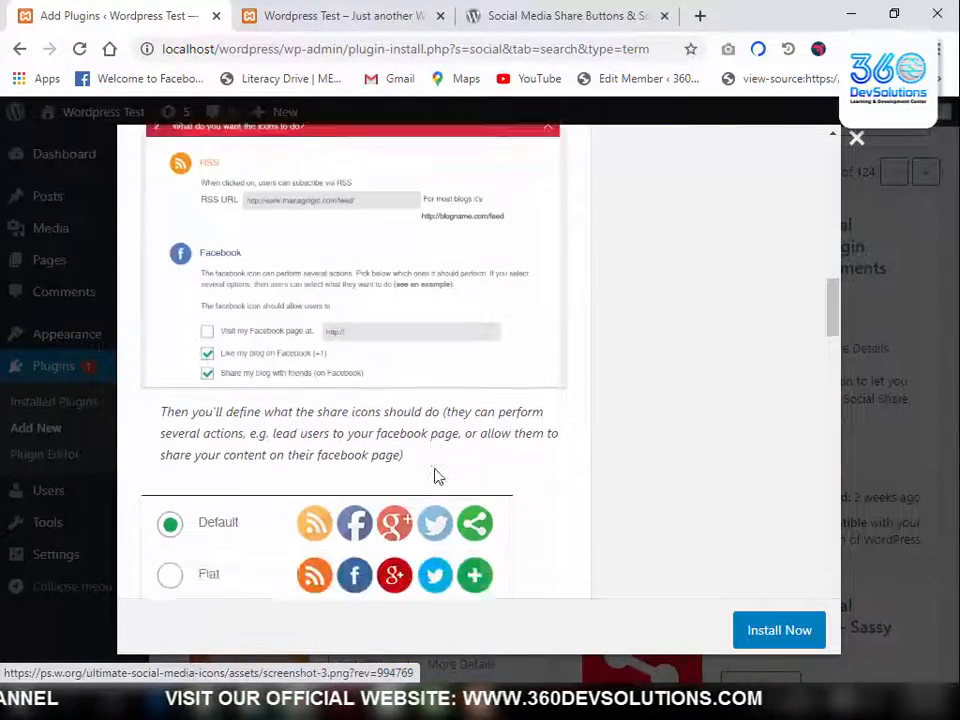
scroll(600, 478, up, 10)
scroll(628, 478, down, 1)
scroll(630, 470, down, 1)
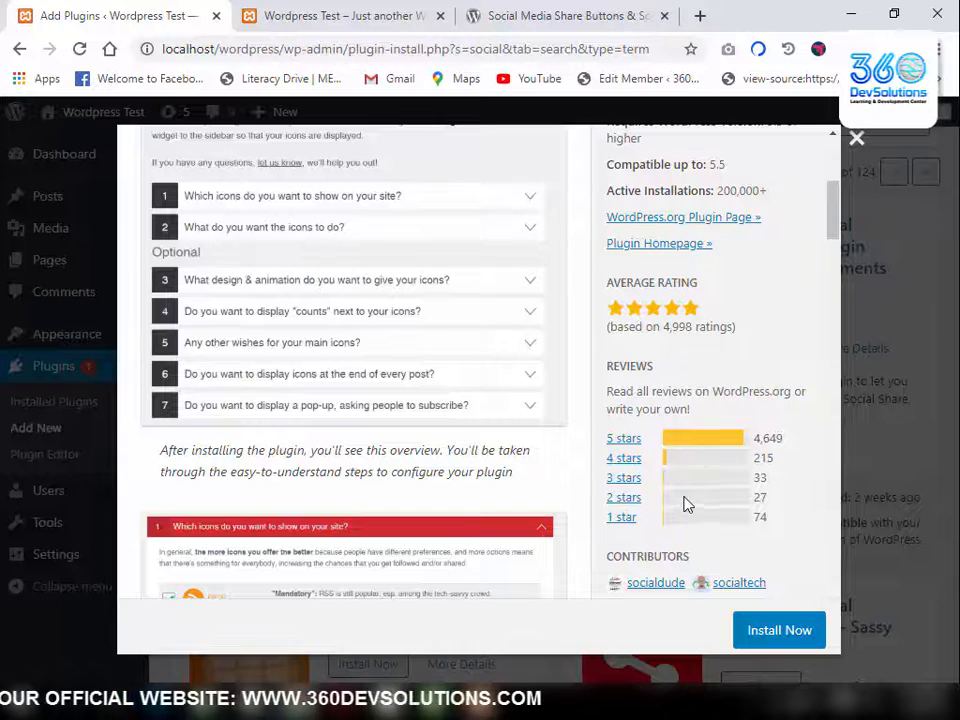
Read the user reviews in the plugin's details.
scroll(686, 500, up, 5)
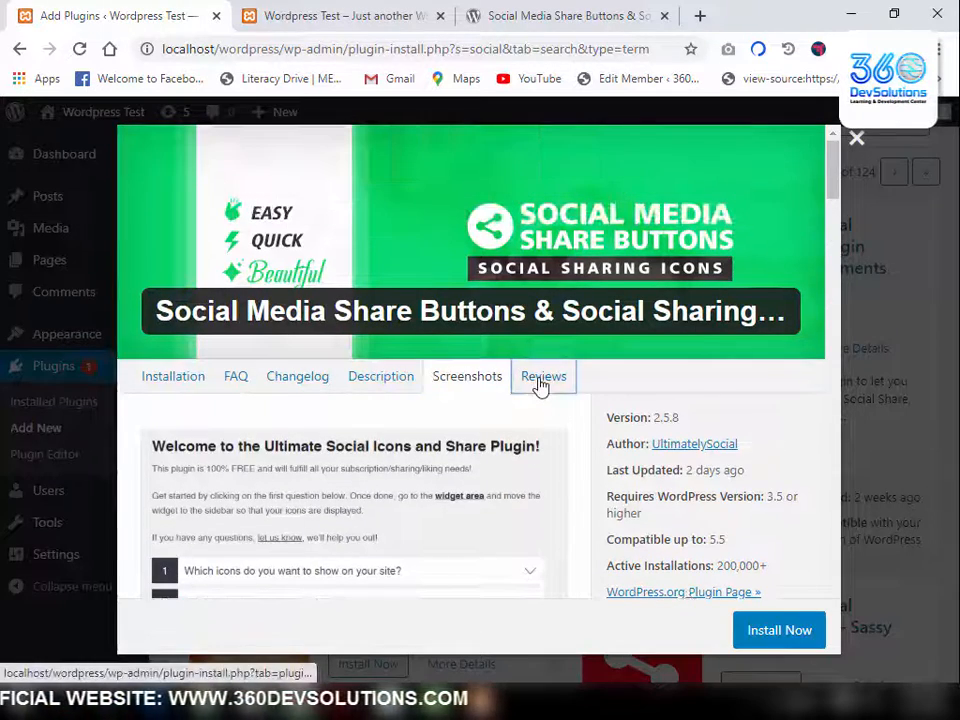
click(540, 378)
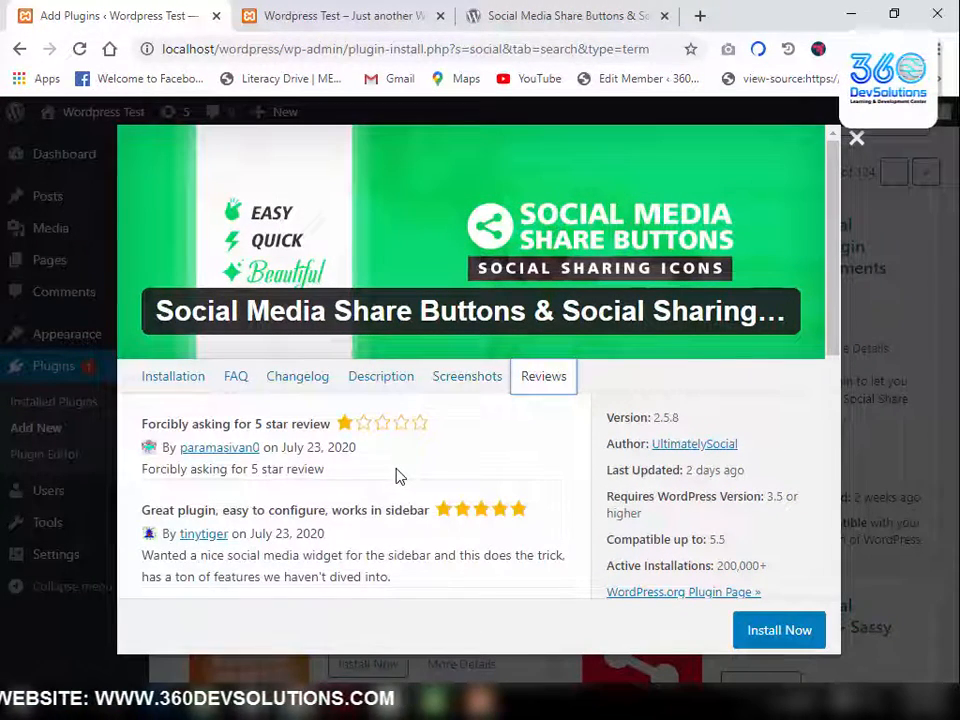
scroll(396, 476, down, 2)
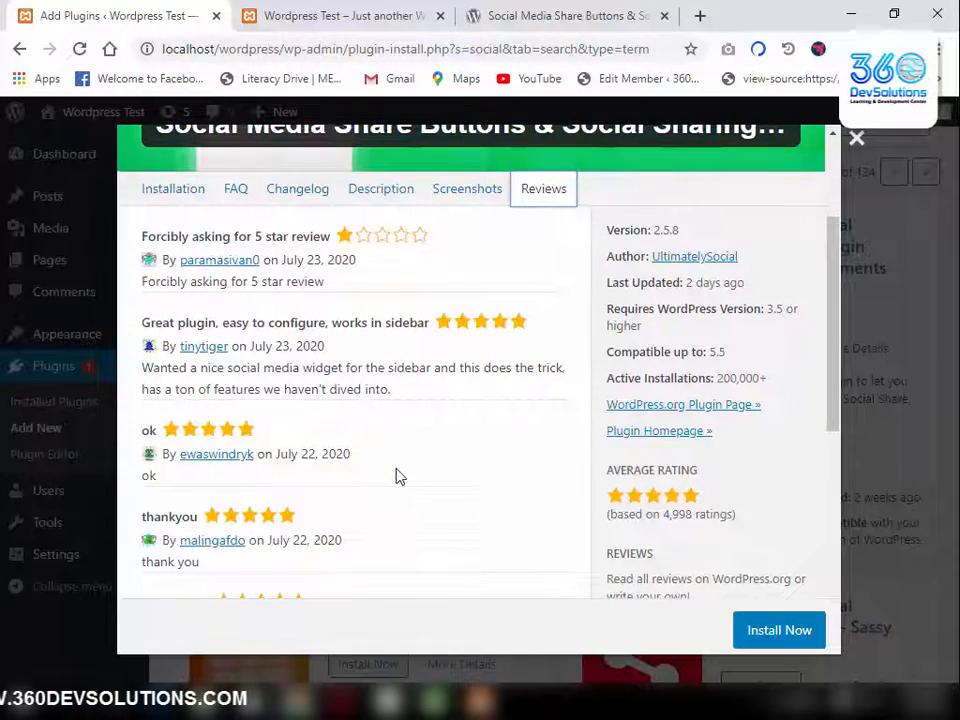
scroll(396, 476, down, 1)
scroll(393, 472, up, 2)
View the plugin's installation instructions and close its details.
click(158, 290)
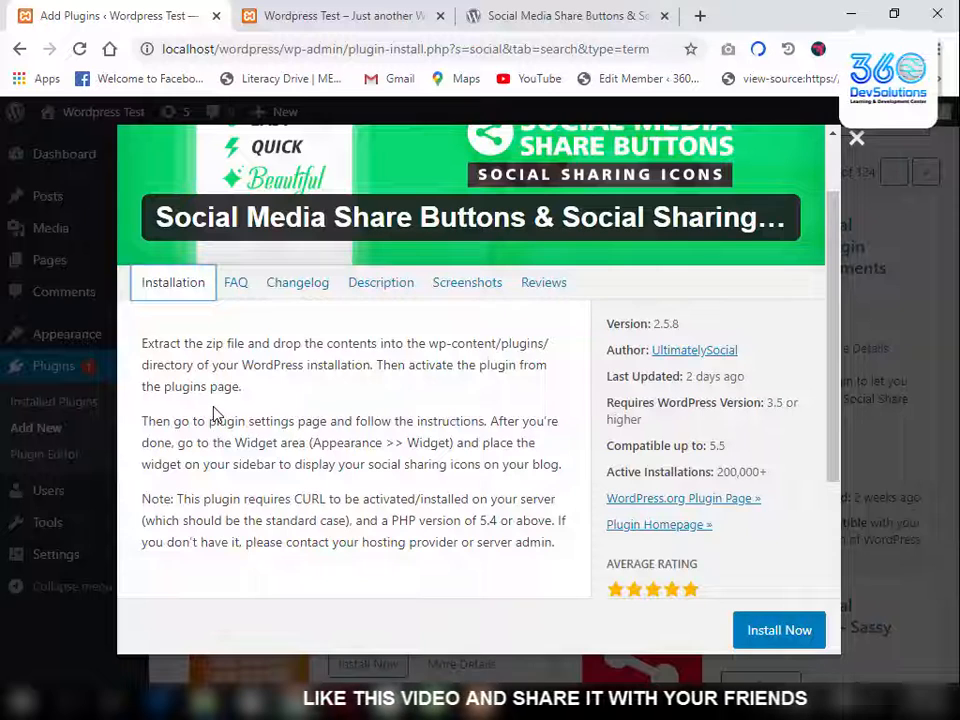
click(776, 636)
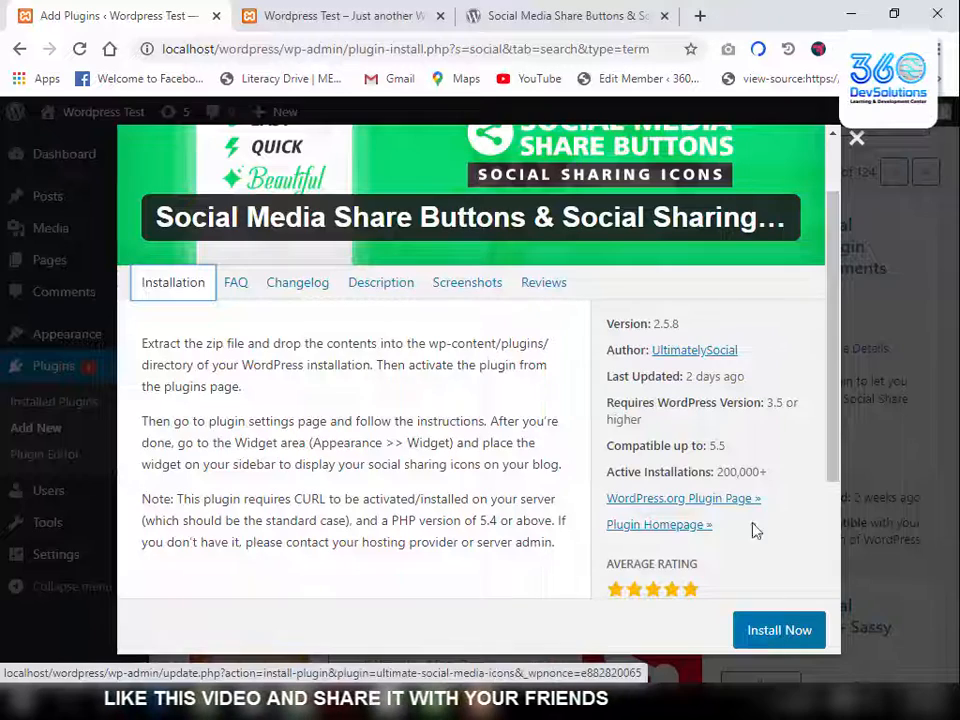
click(858, 143)
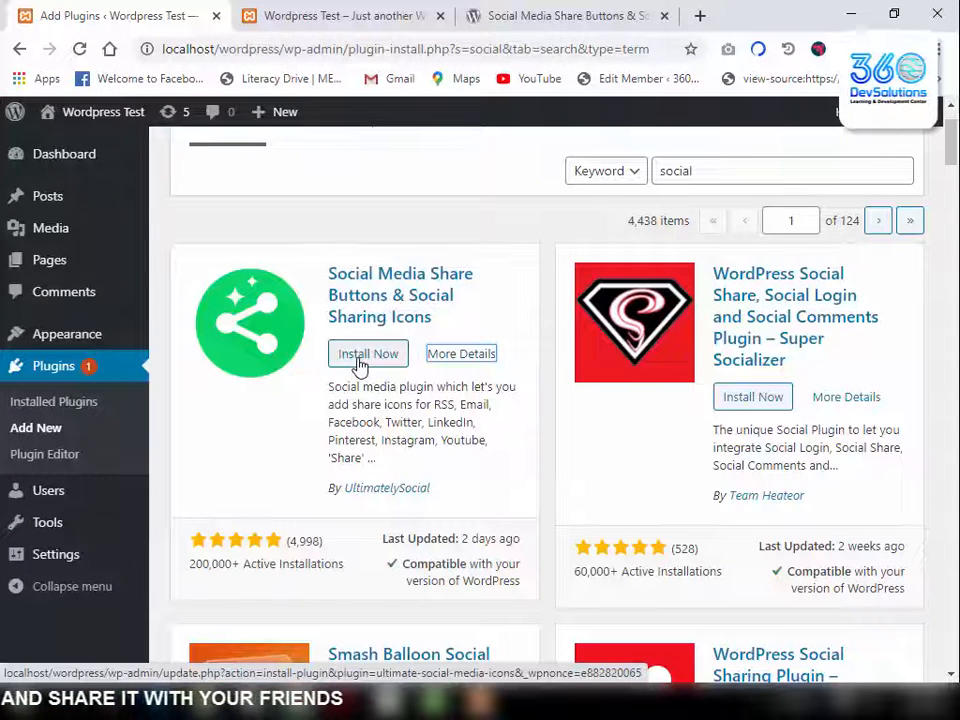
Install the Social Media Share Buttons & Social Sharing Icons plugin and activate it from the installed plugins list, skipping the security alerts and tracking opt-in.
click(376, 361)
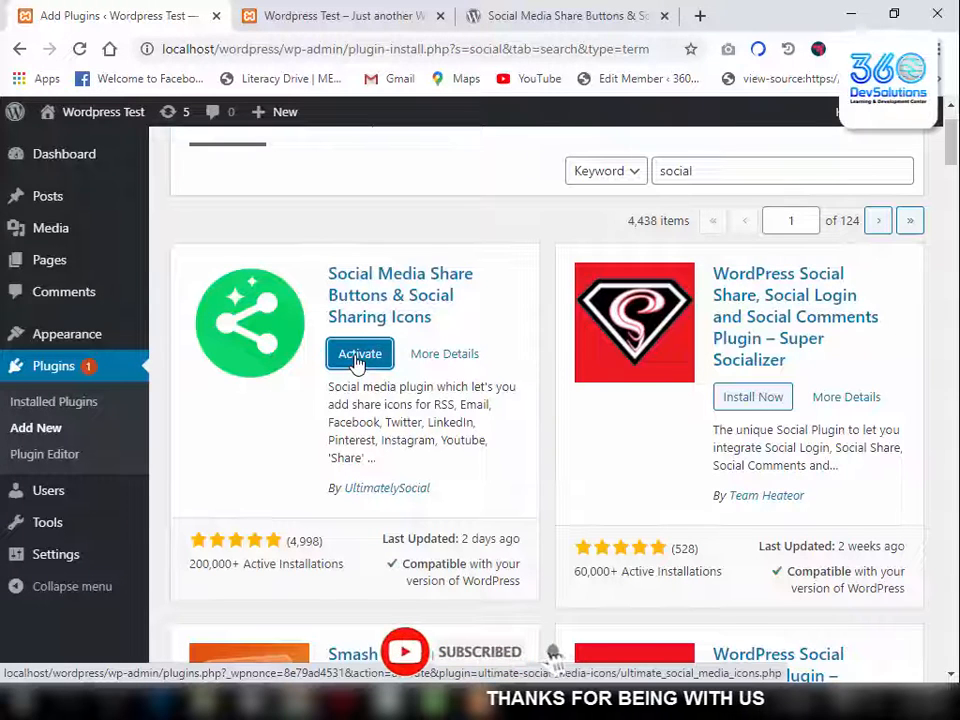
click(42, 370)
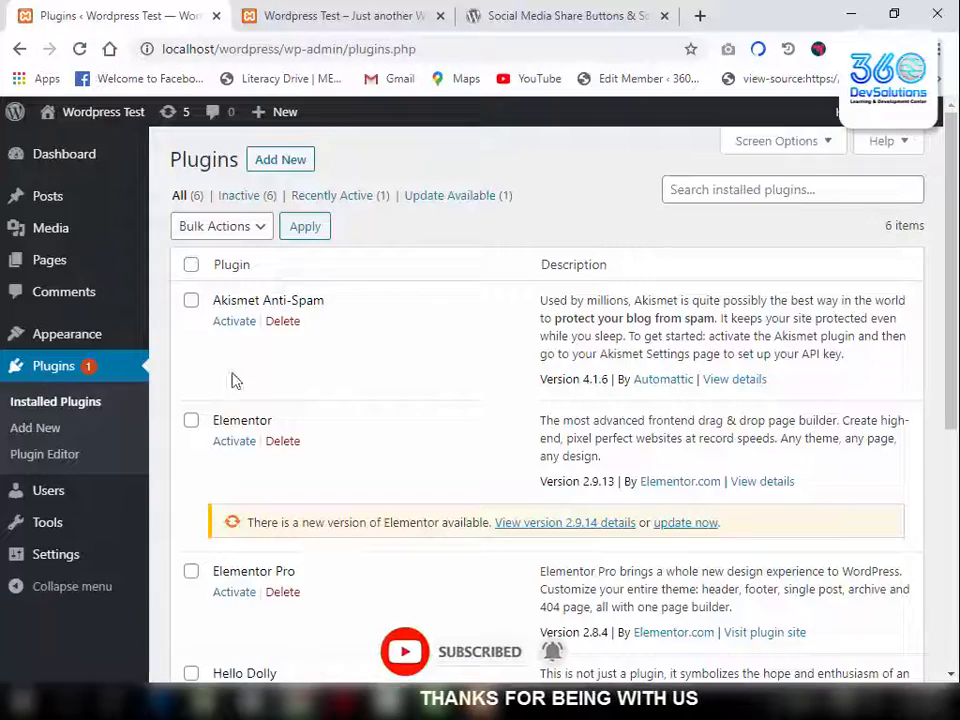
scroll(372, 380, down, 5)
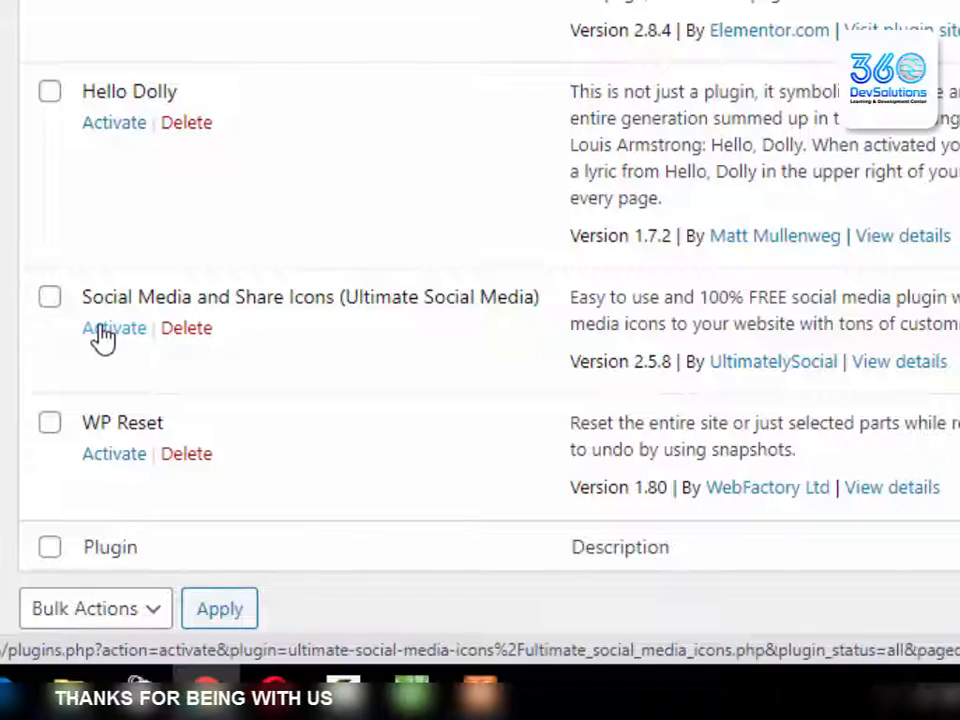
click(102, 336)
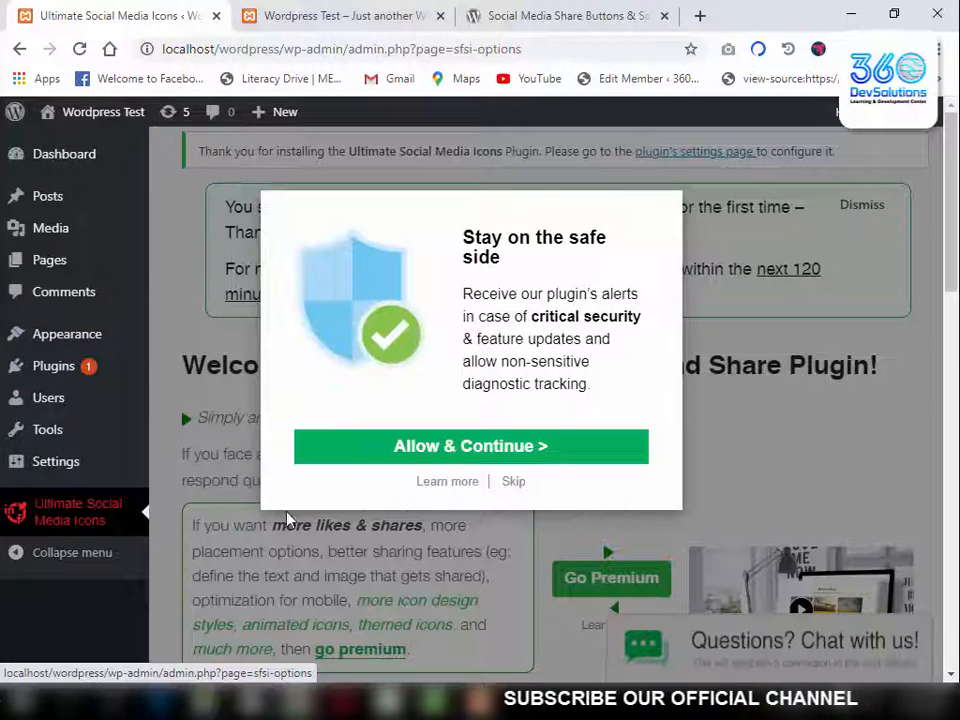
click(516, 488)
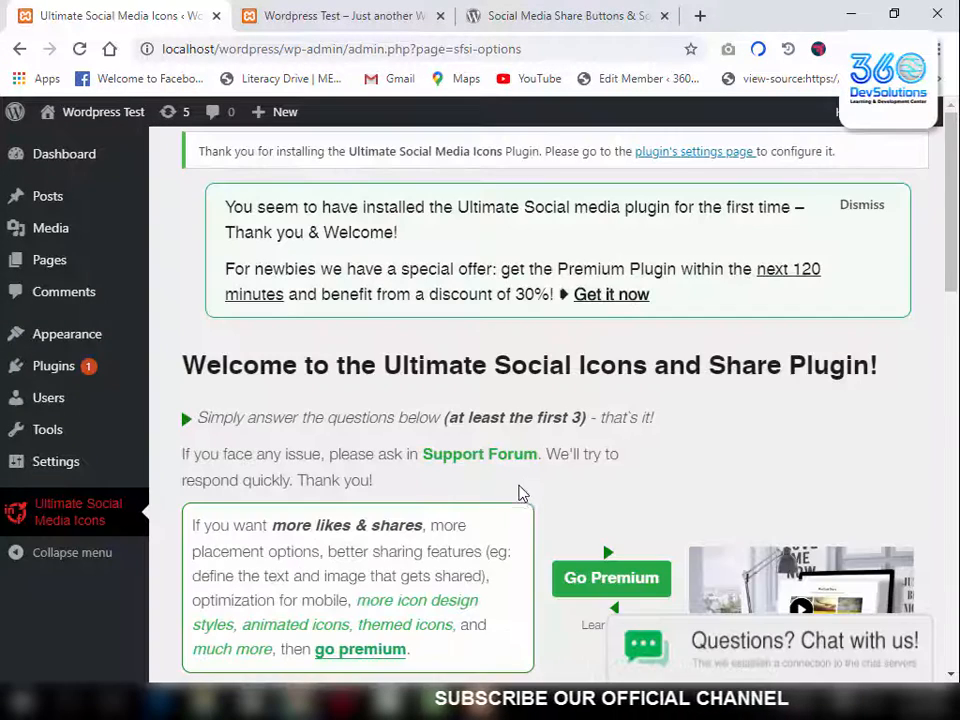
Under the question about which icons to show, disable RSS and Email, enable Youtube, and save the selection.
scroll(518, 490, down, 3)
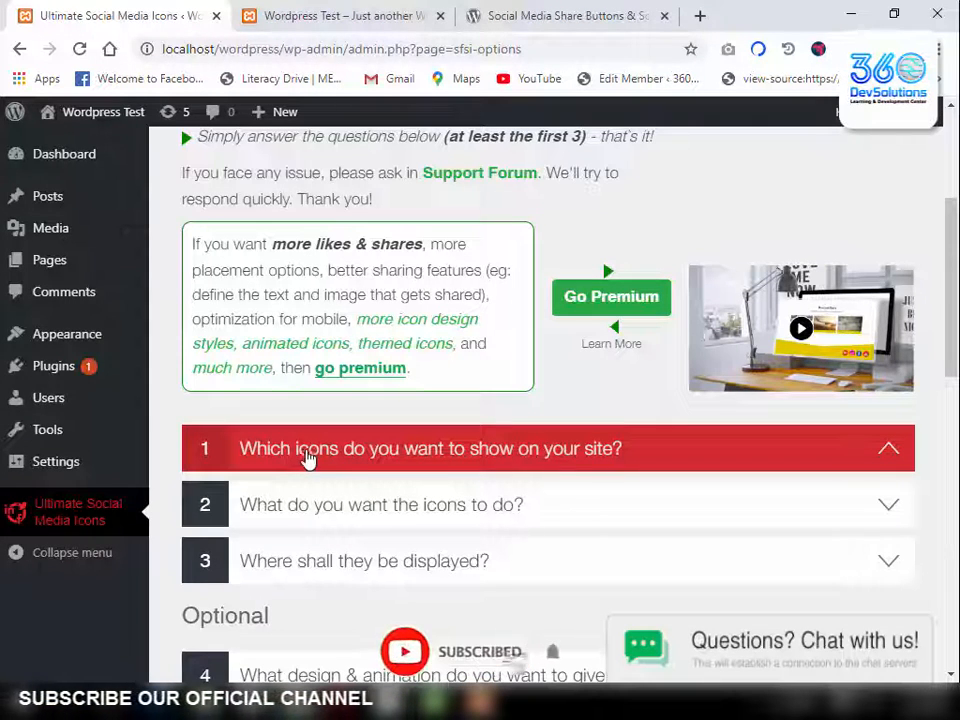
click(347, 458)
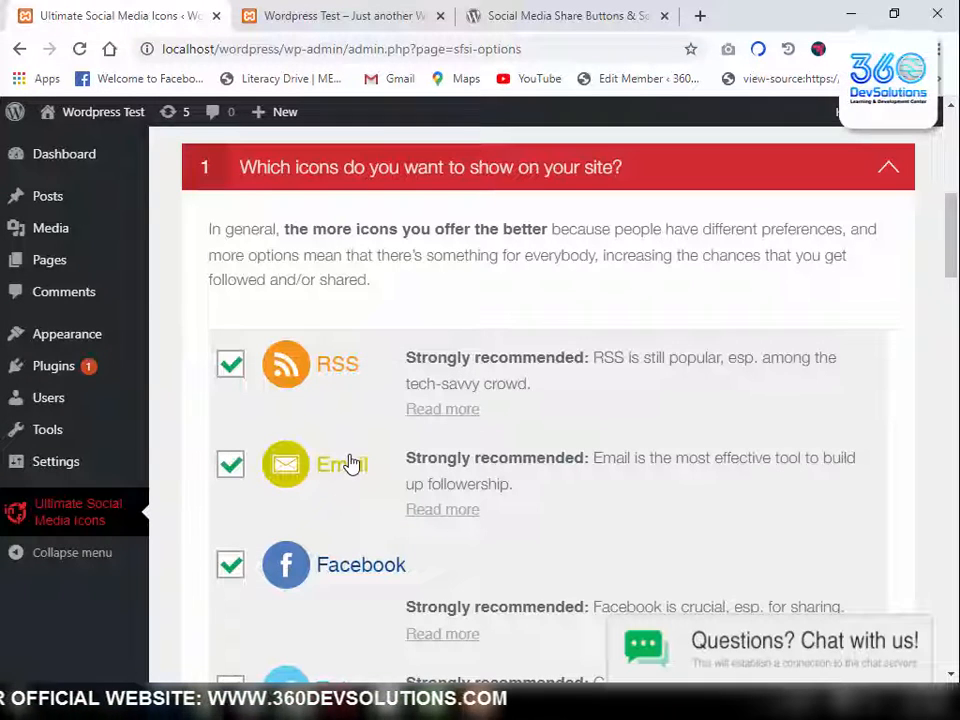
click(231, 469)
scroll(232, 430, down, 2)
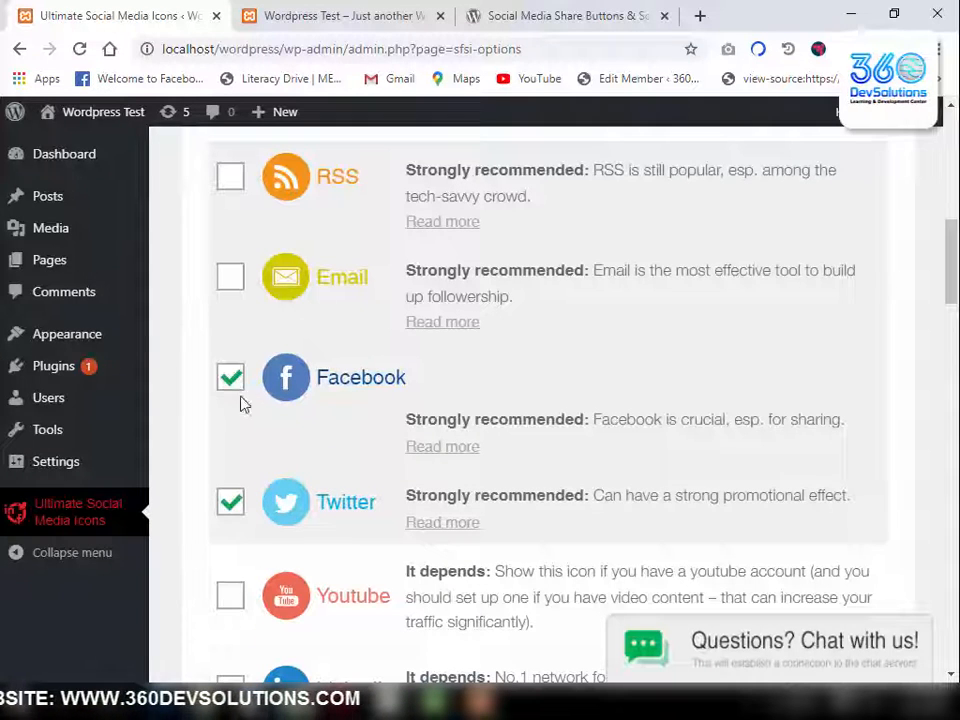
scroll(235, 506, down, 2)
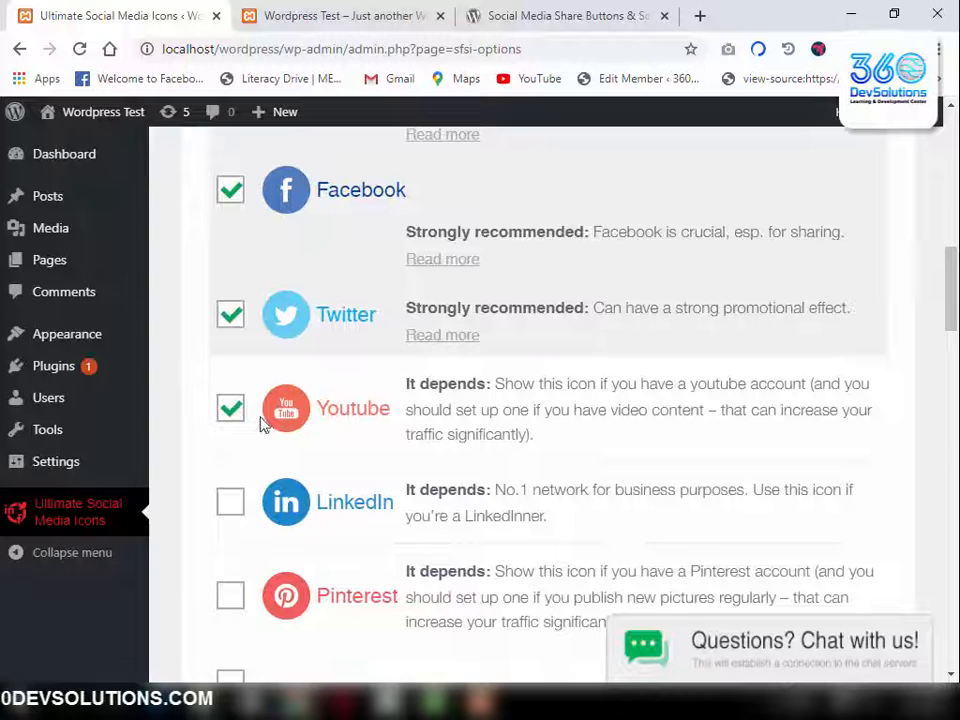
scroll(293, 450, down, 11)
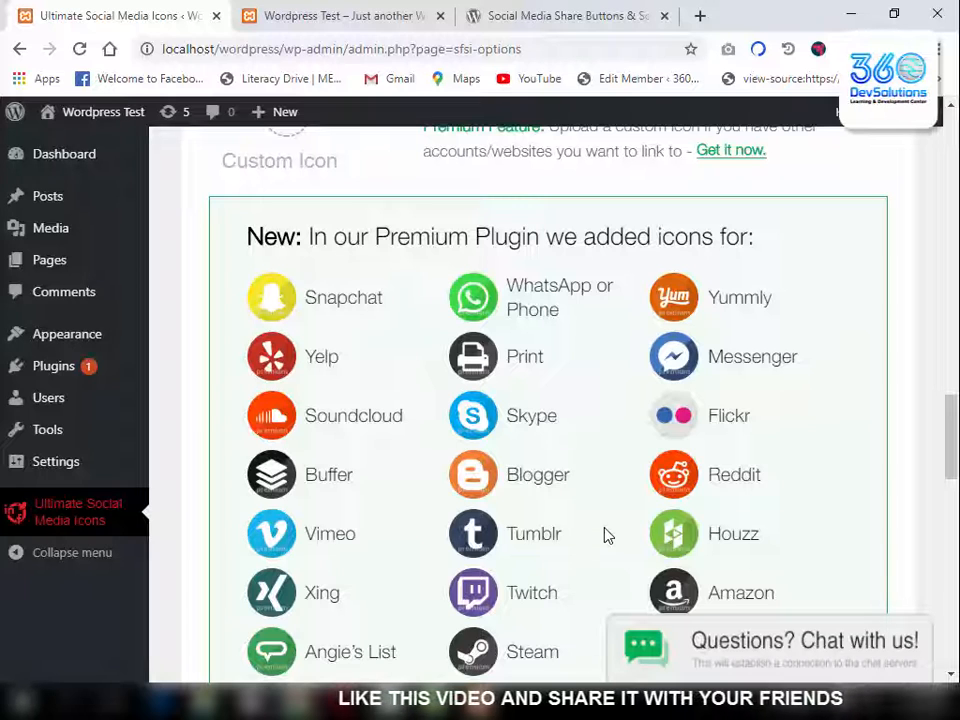
scroll(605, 535, down, 1)
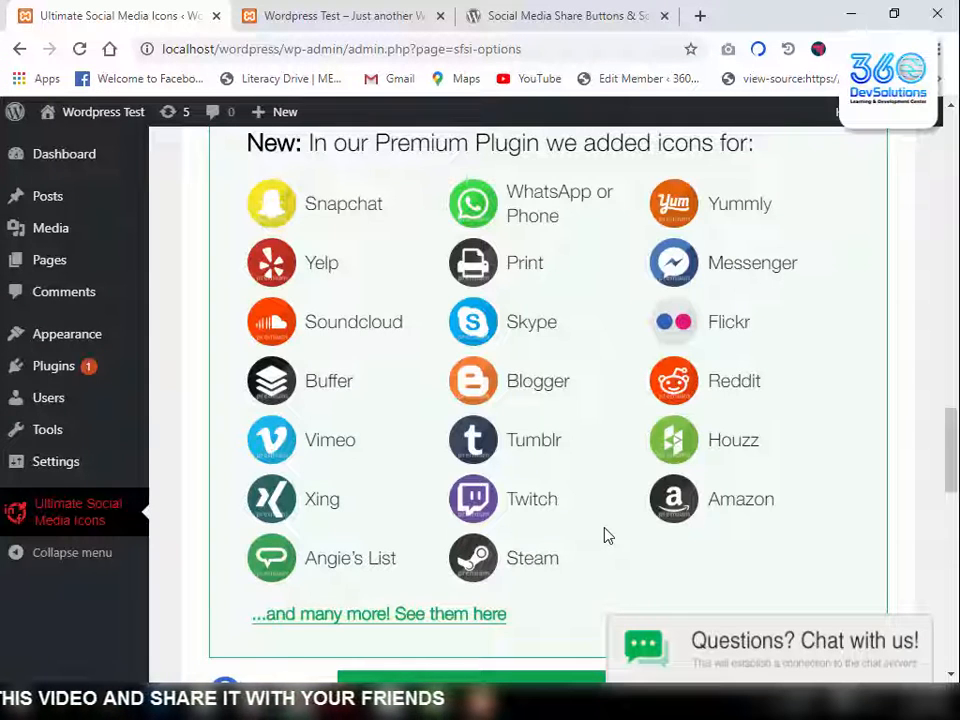
scroll(576, 570, down, 2)
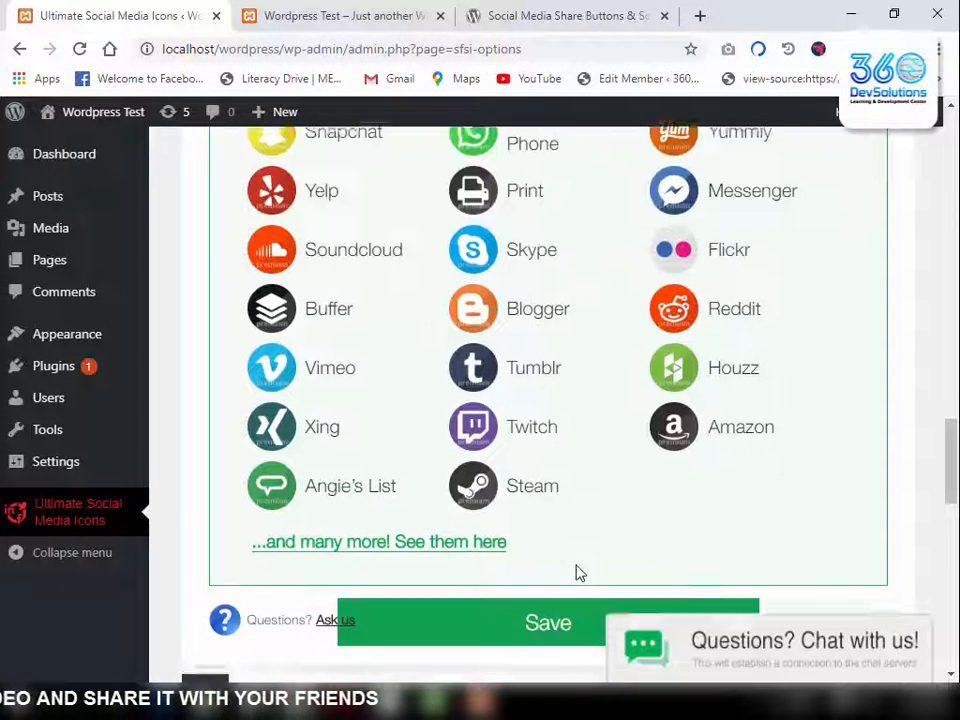
click(523, 510)
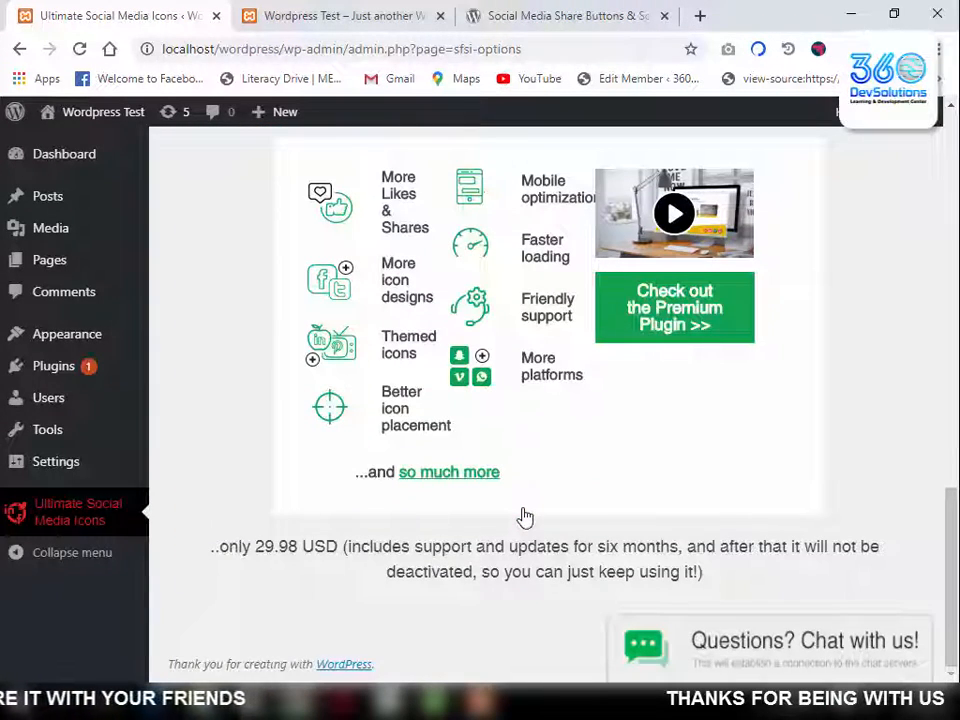
Under the question about what the icons do, make the Facebook icon allow visiting the page and disable its like and share options.
scroll(524, 516, up, 5)
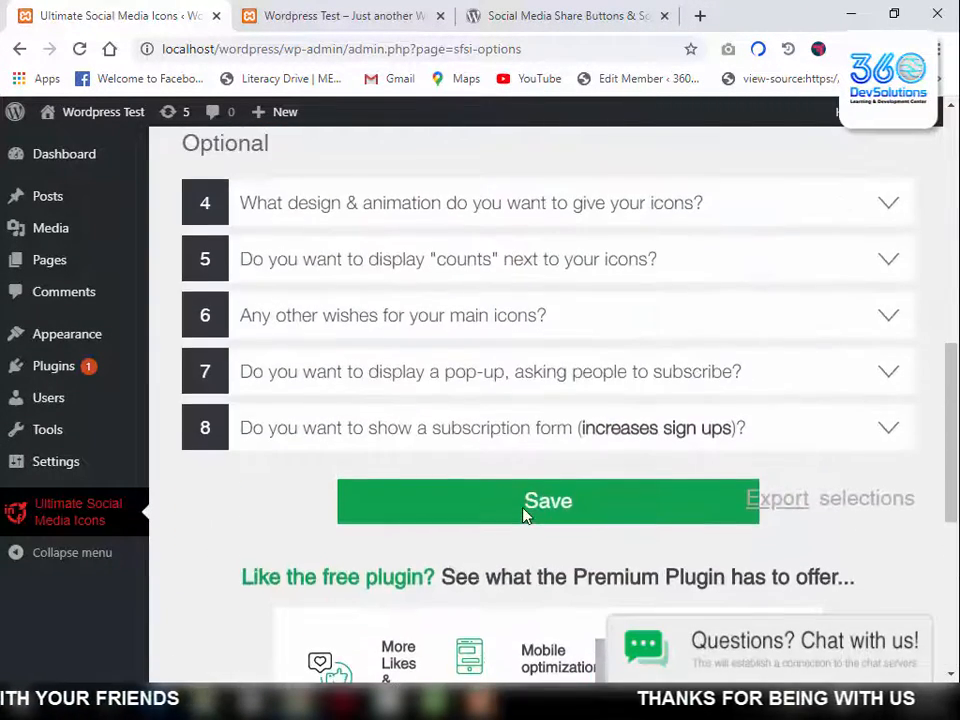
scroll(358, 345, up, 3)
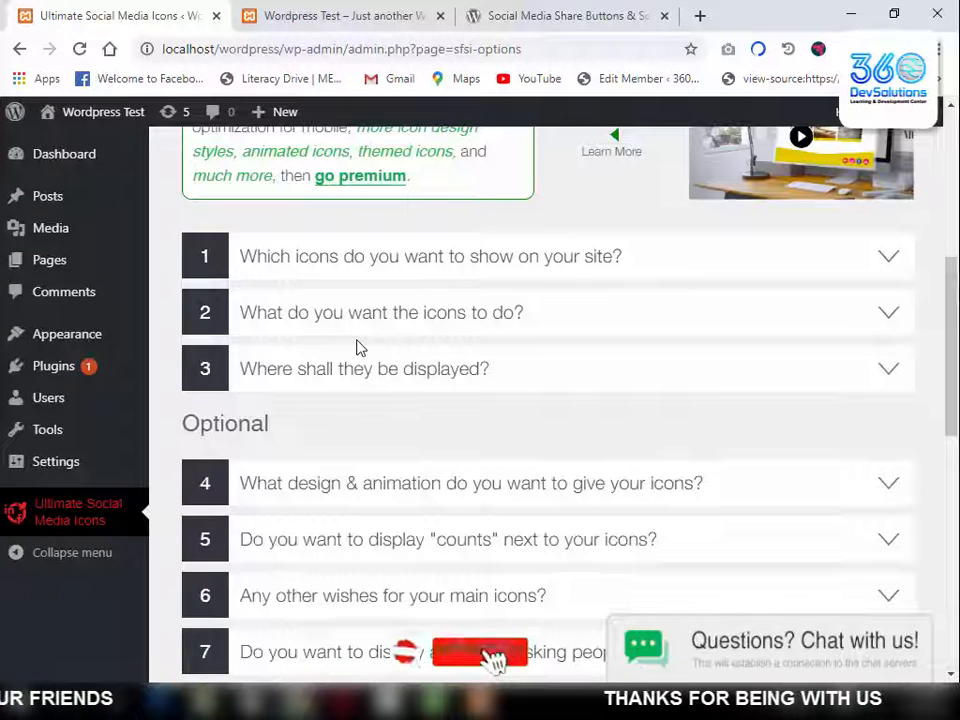
click(354, 318)
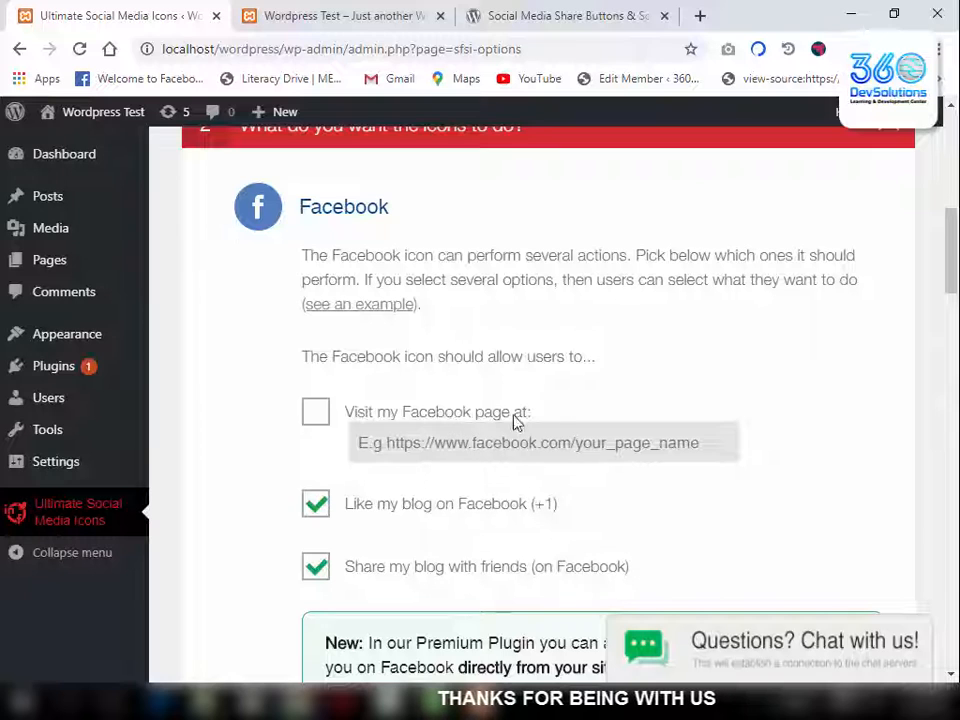
click(314, 420)
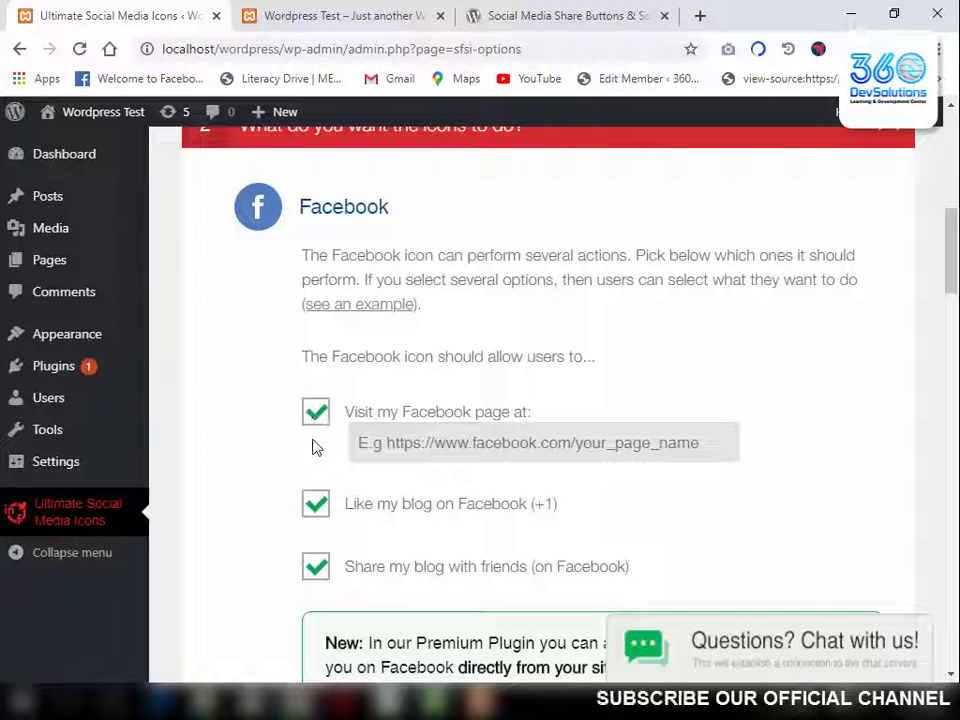
click(318, 506)
click(320, 569)
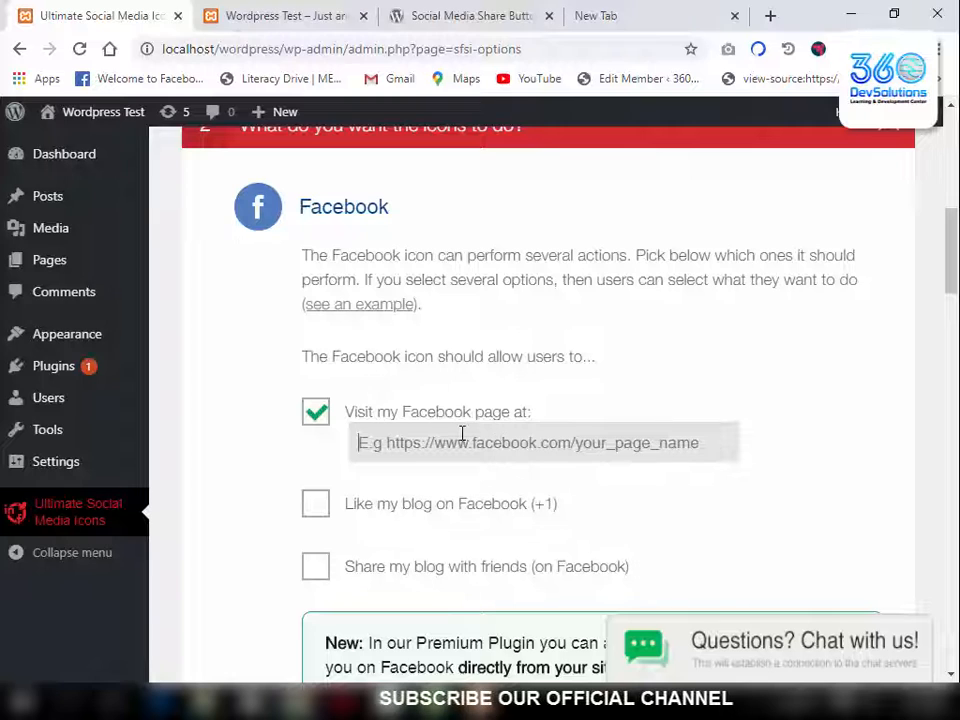
text(http://facebook.com/360devsolutions)
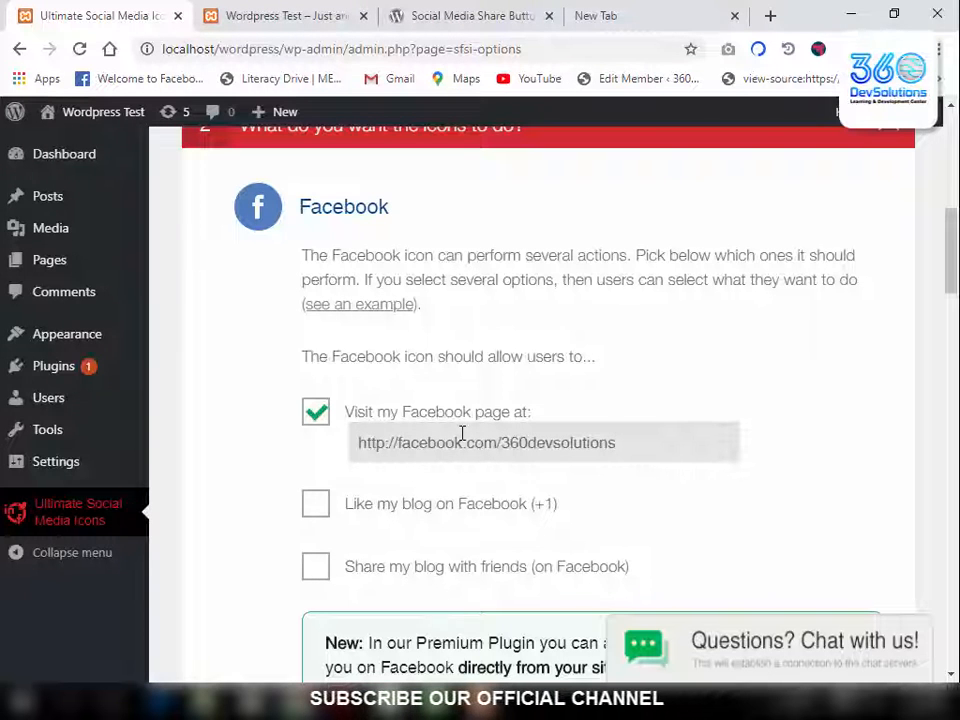
scroll(461, 435, down, 6)
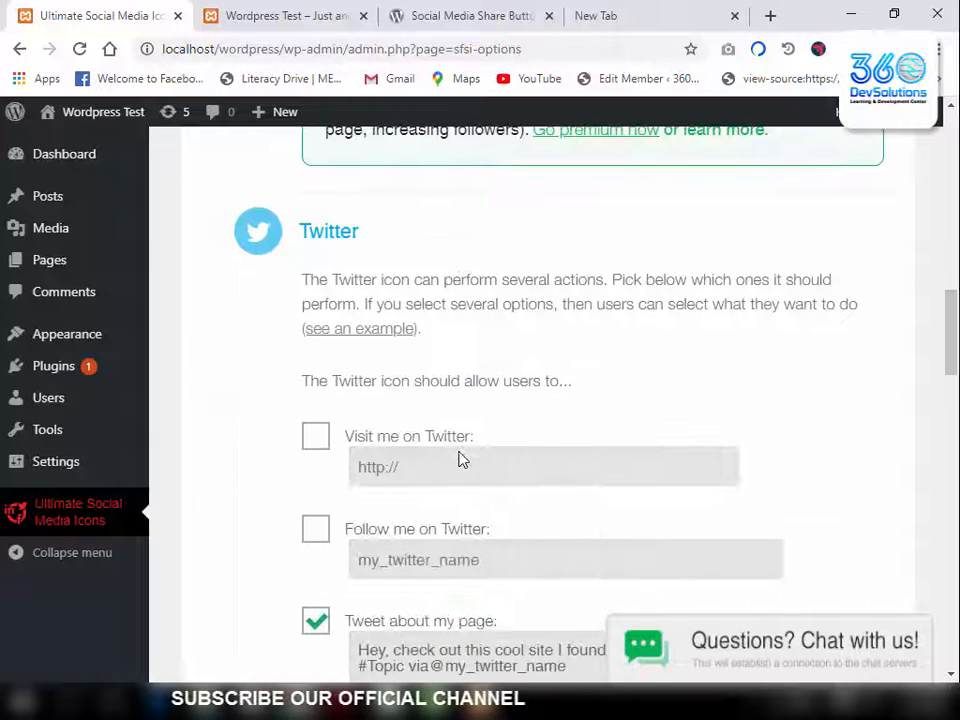
click(462, 464)
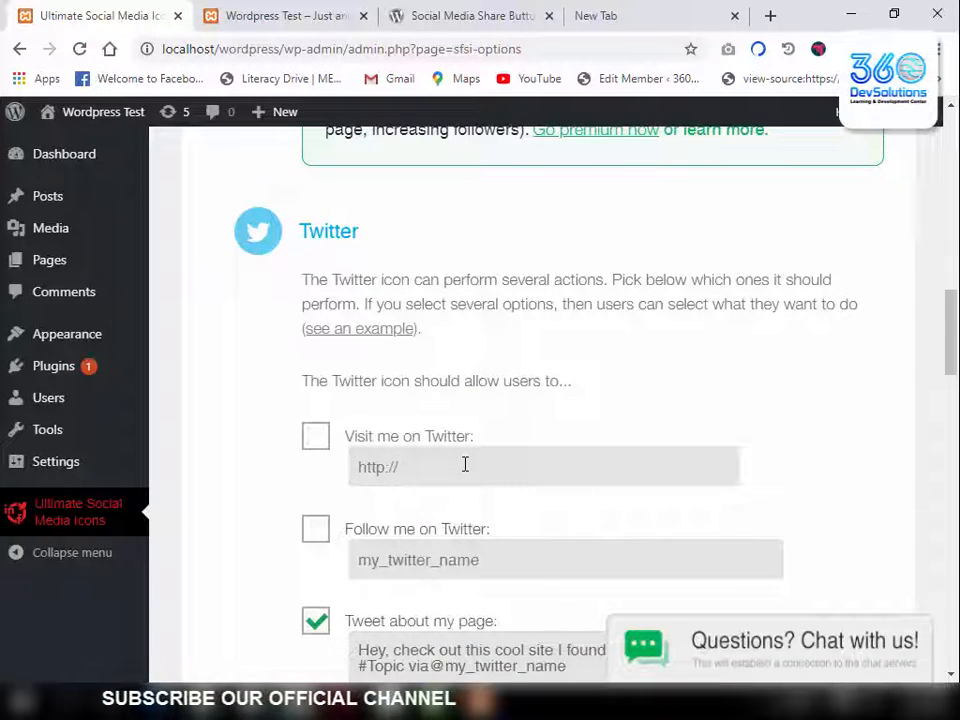
scroll(465, 464, down, 2)
scroll(312, 437, down, 6)
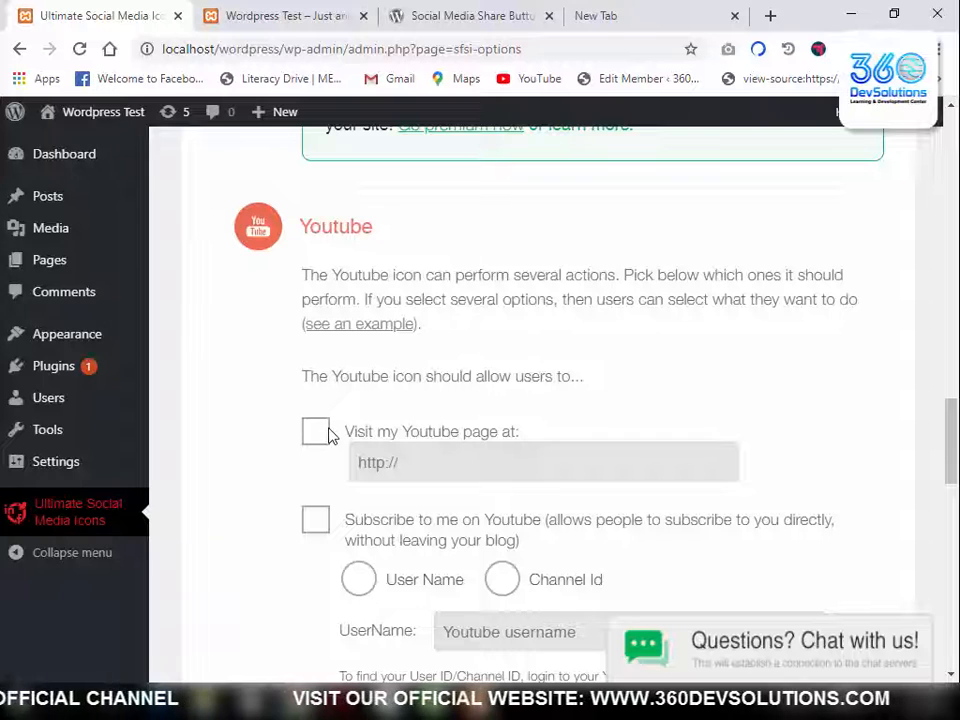
scroll(450, 467, down, 1)
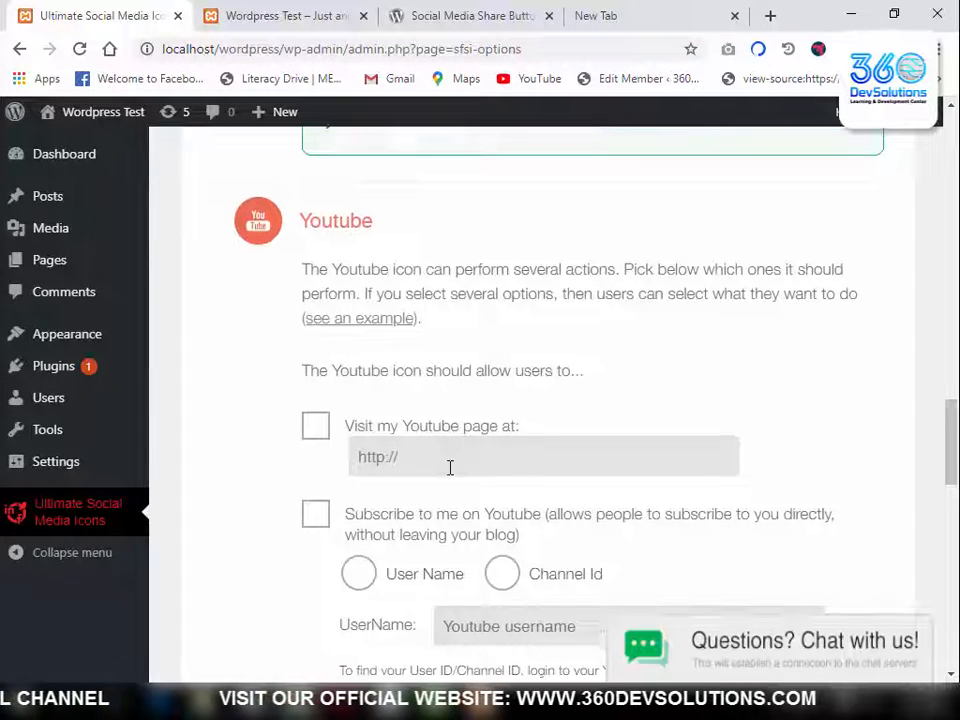
scroll(450, 467, down, 3)
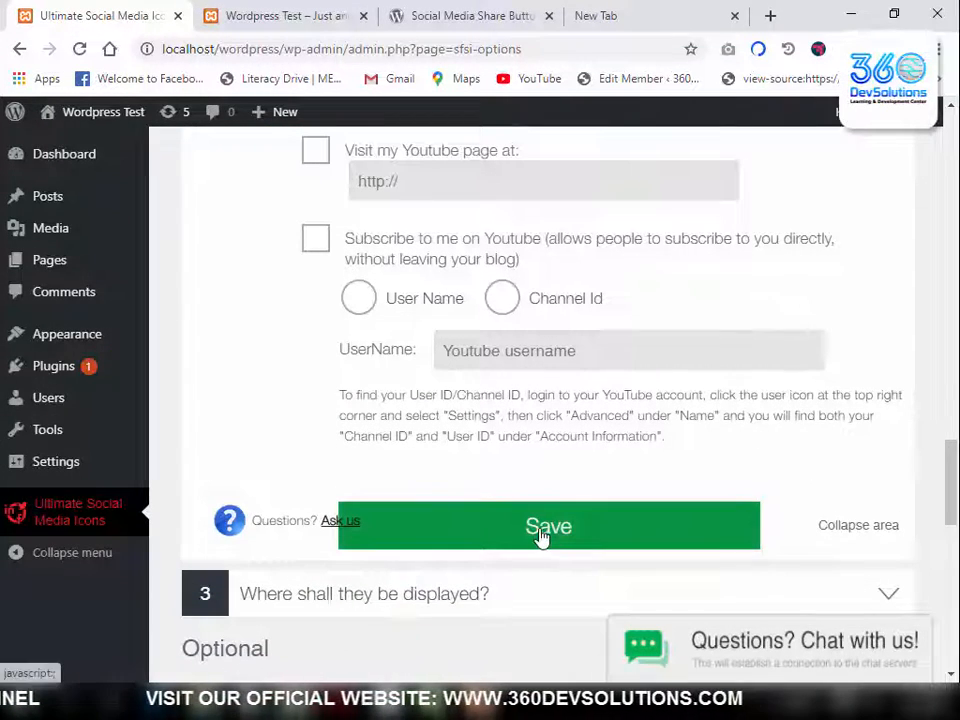
click(540, 530)
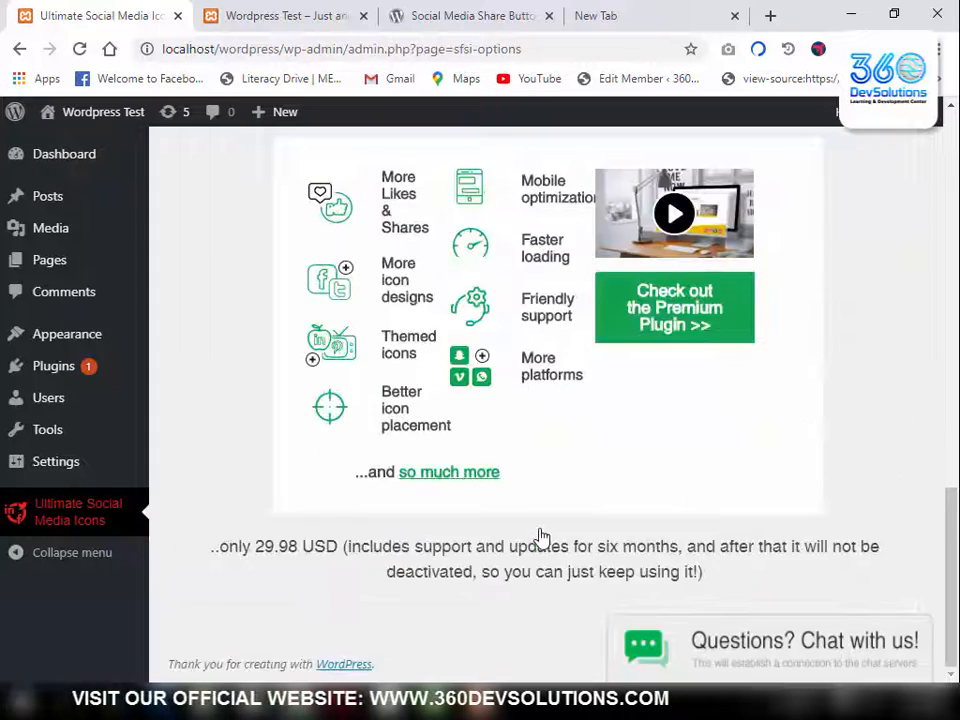
Under the question about where the icons are displayed, enable floating over the website's pages at Top right with a top margin of 10 pixels.
scroll(541, 538, up, 8)
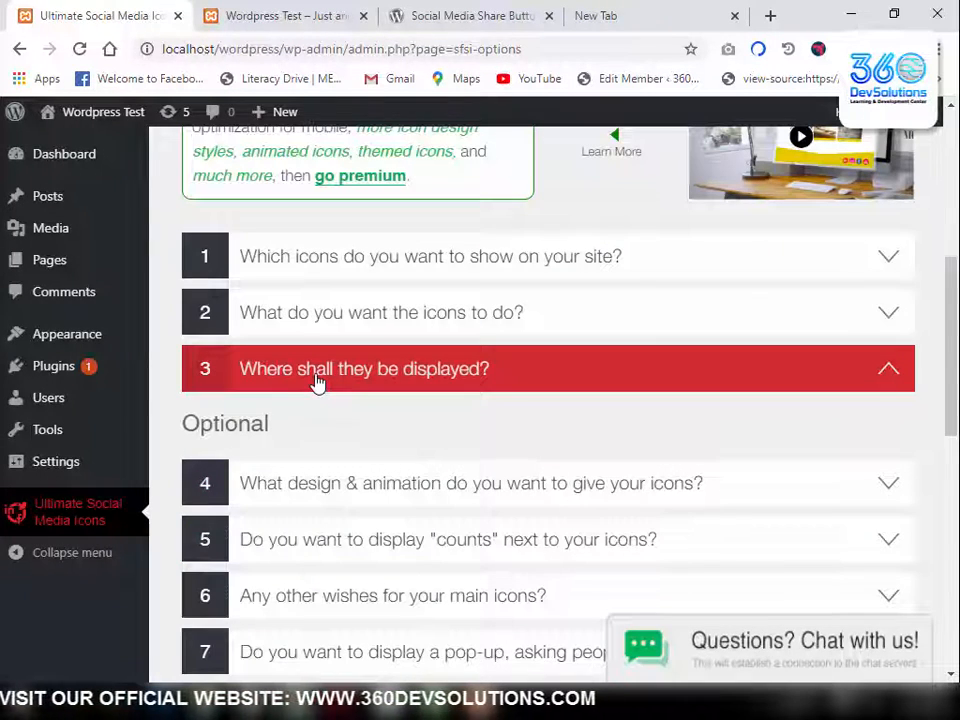
click(402, 374)
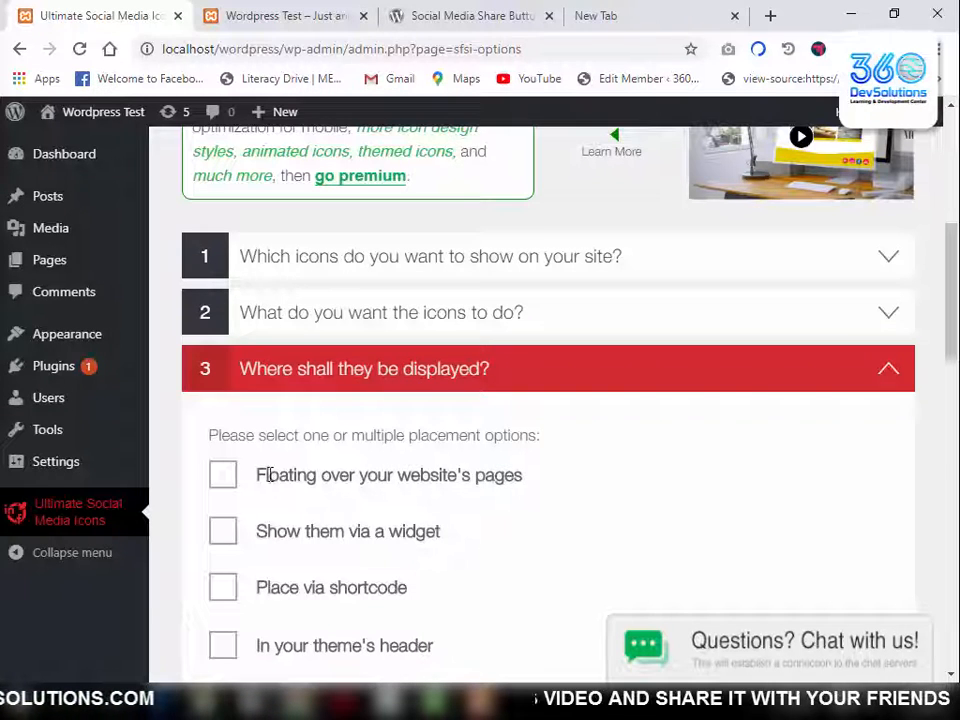
click(224, 476)
scroll(255, 484, down, 2)
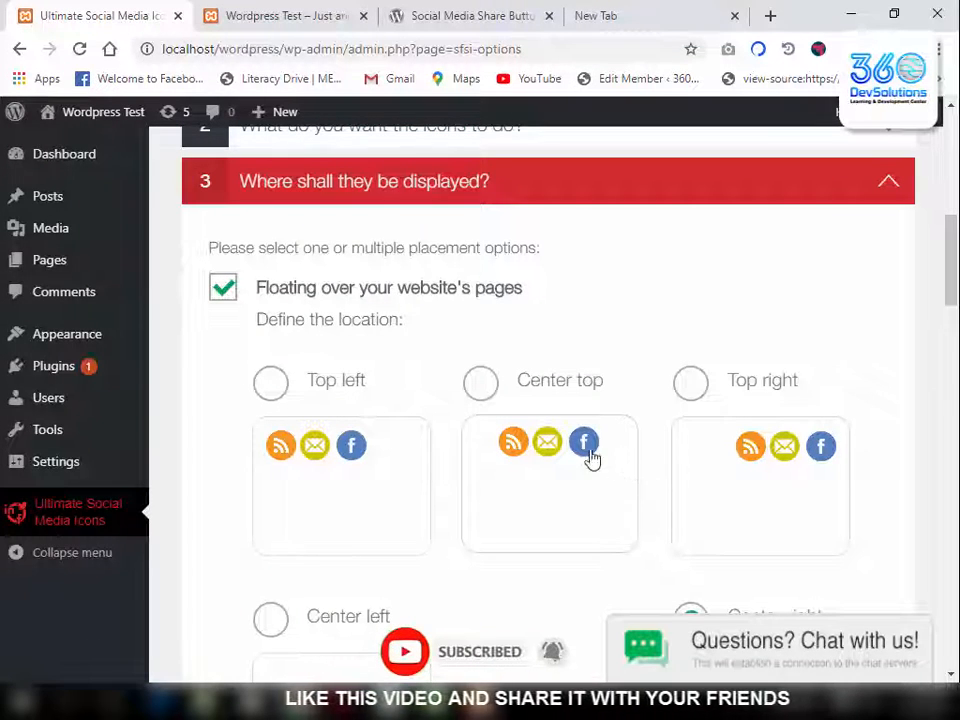
click(691, 385)
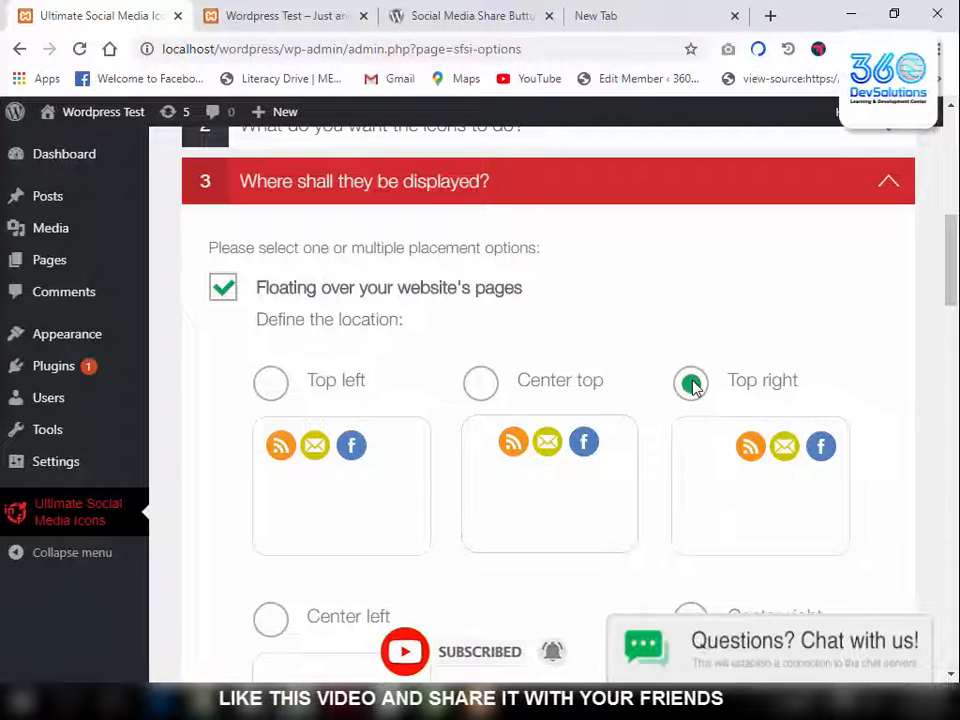
scroll(658, 469, down, 8)
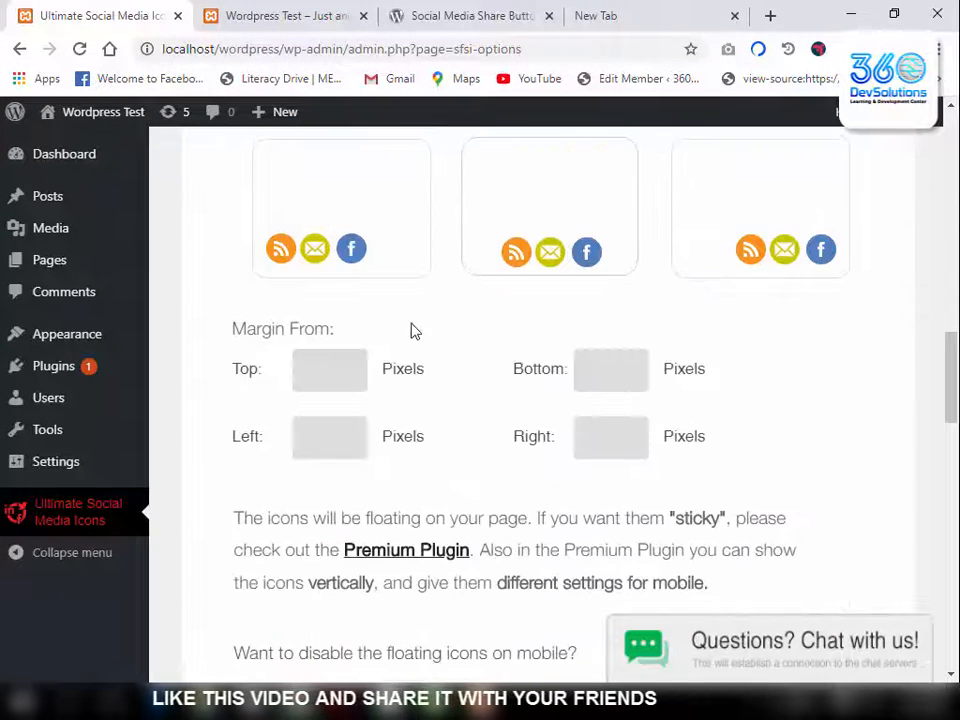
click(330, 368)
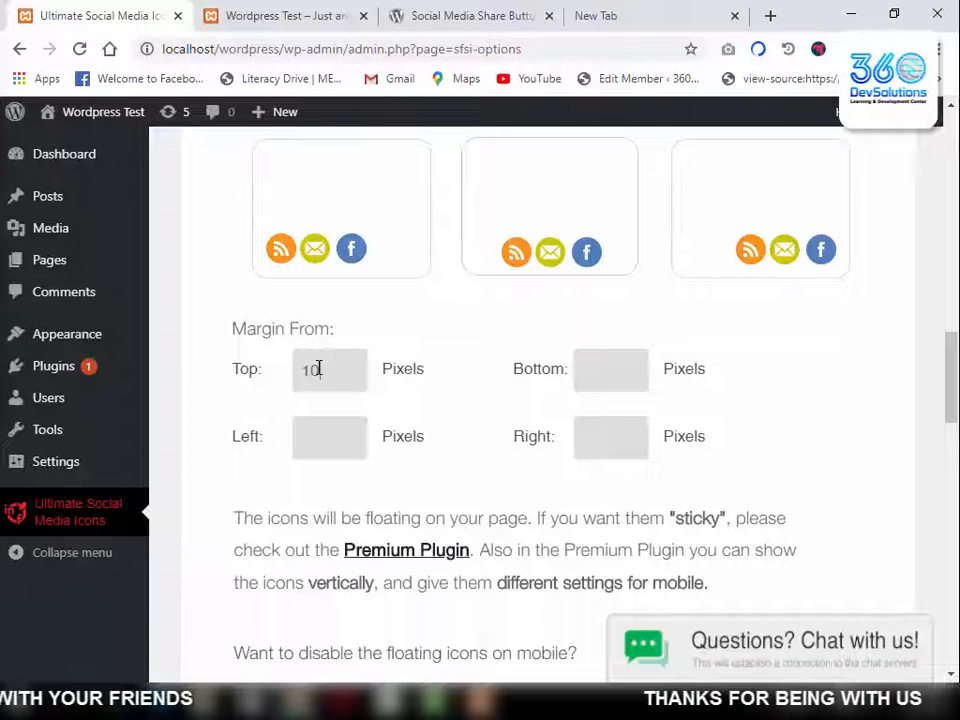
Also enable showing the icons via a widget and save the display settings.
scroll(324, 374, down, 5)
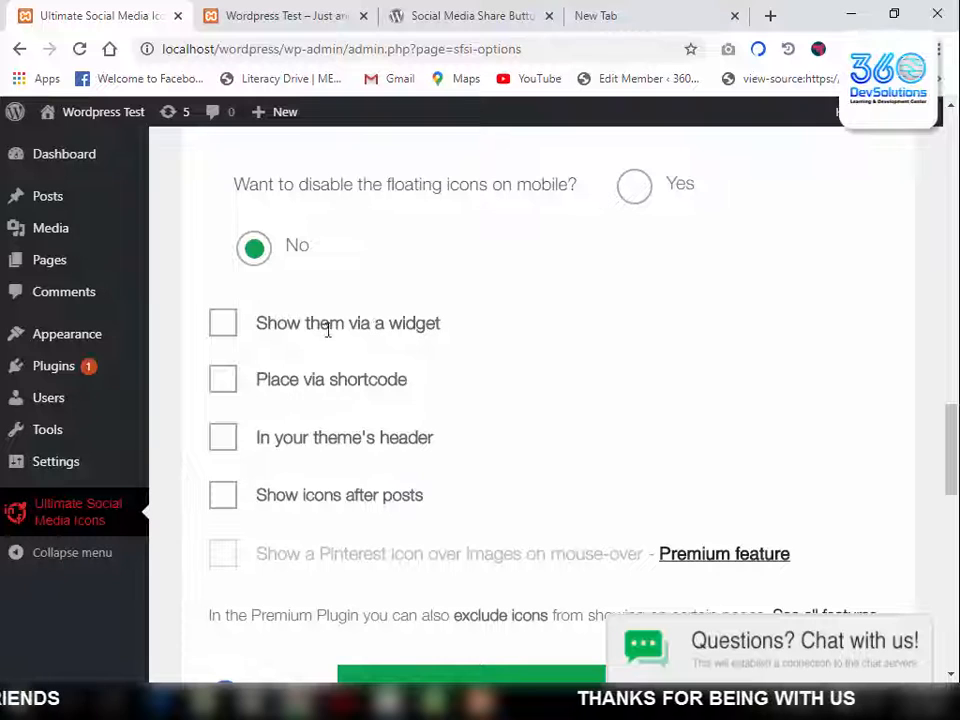
click(224, 330)
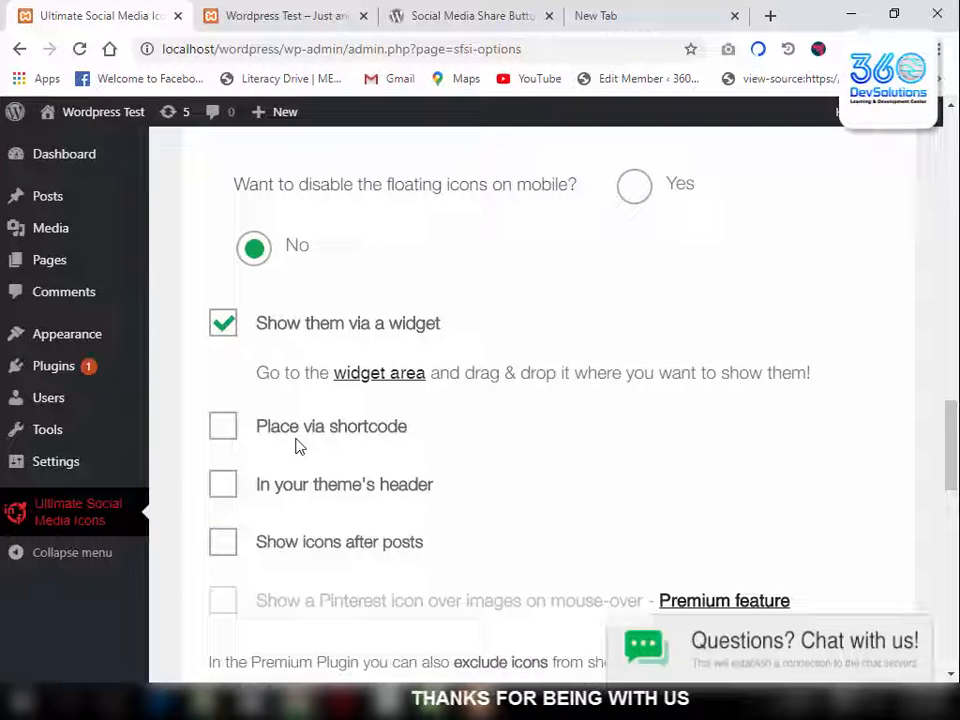
scroll(298, 446, down, 3)
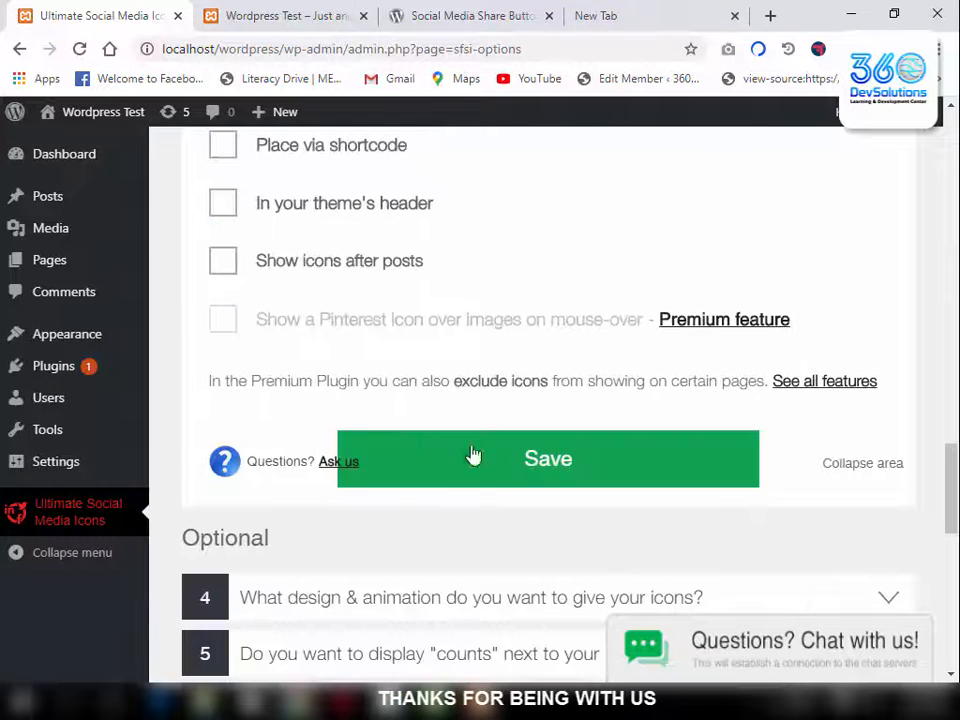
click(510, 462)
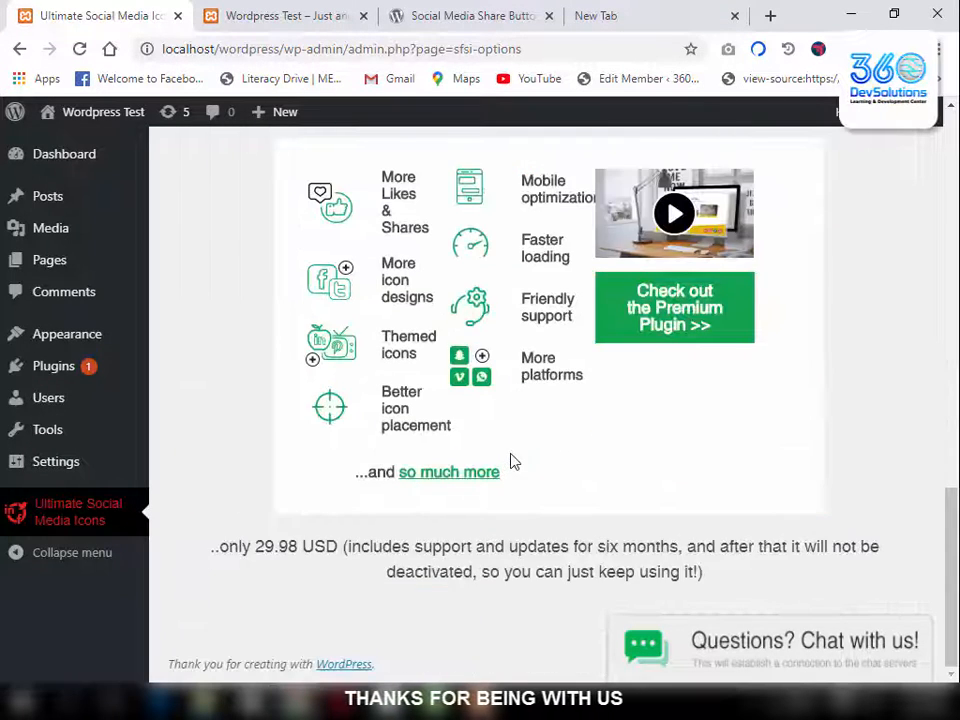
Look over the optional plugin questions, then open the site in a new tab and check the floating social icons along the page.
scroll(510, 462, up, 9)
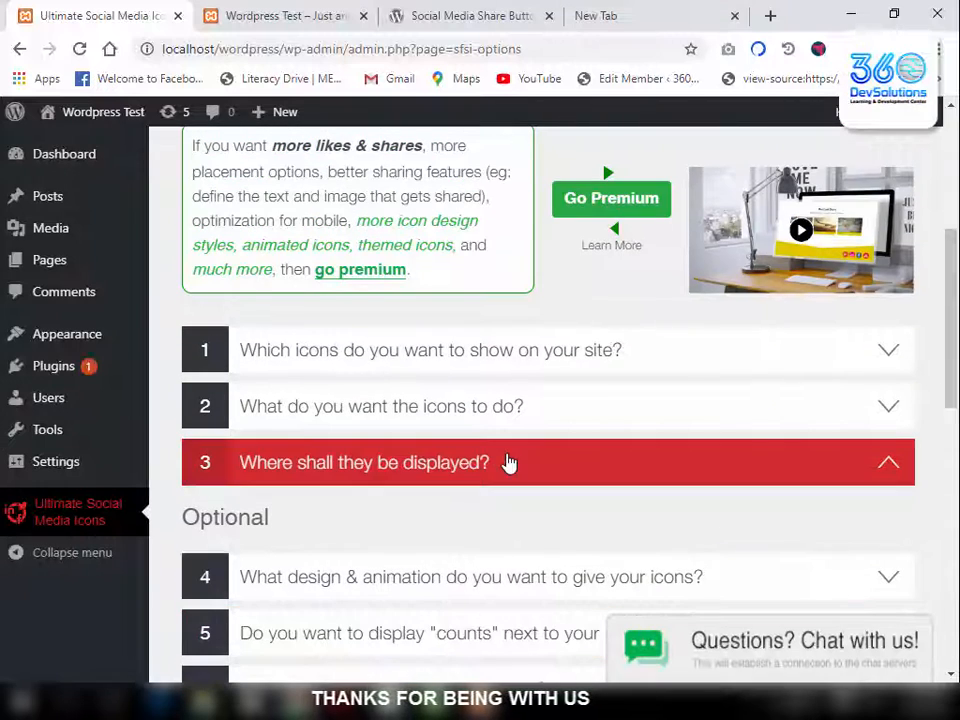
scroll(352, 418, down, 2)
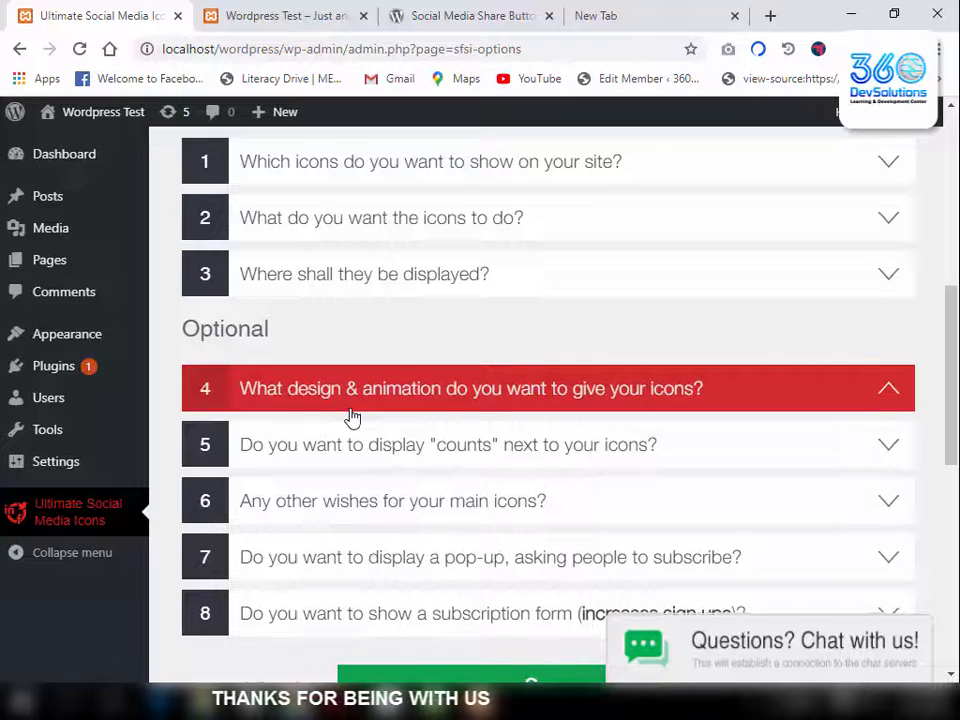
scroll(352, 418, down, 1)
scroll(352, 418, up, 1)
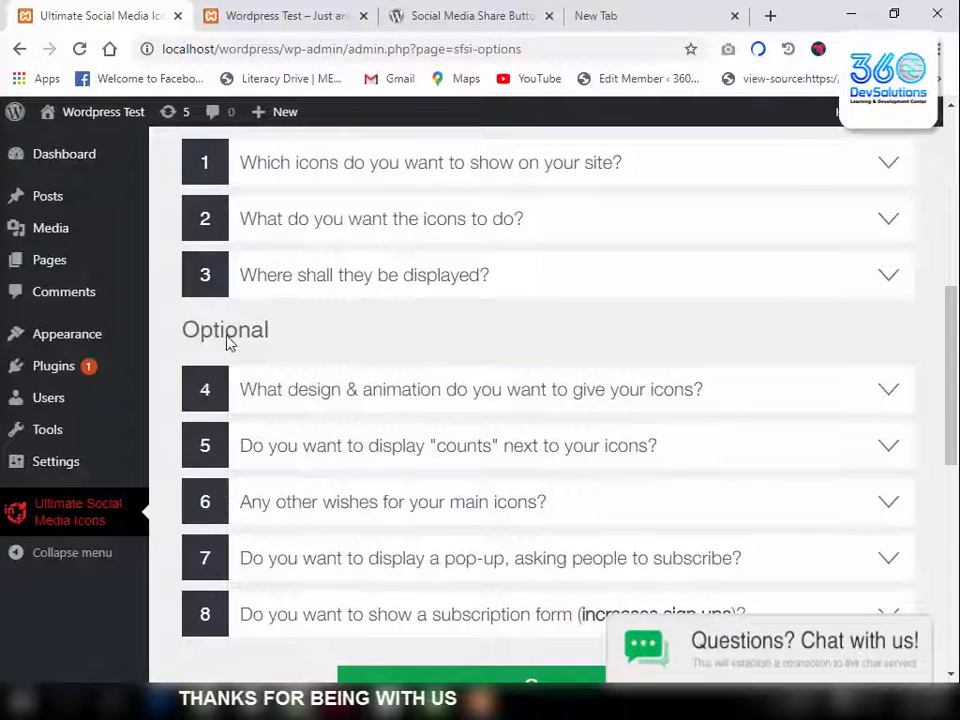
right_click(100, 112)
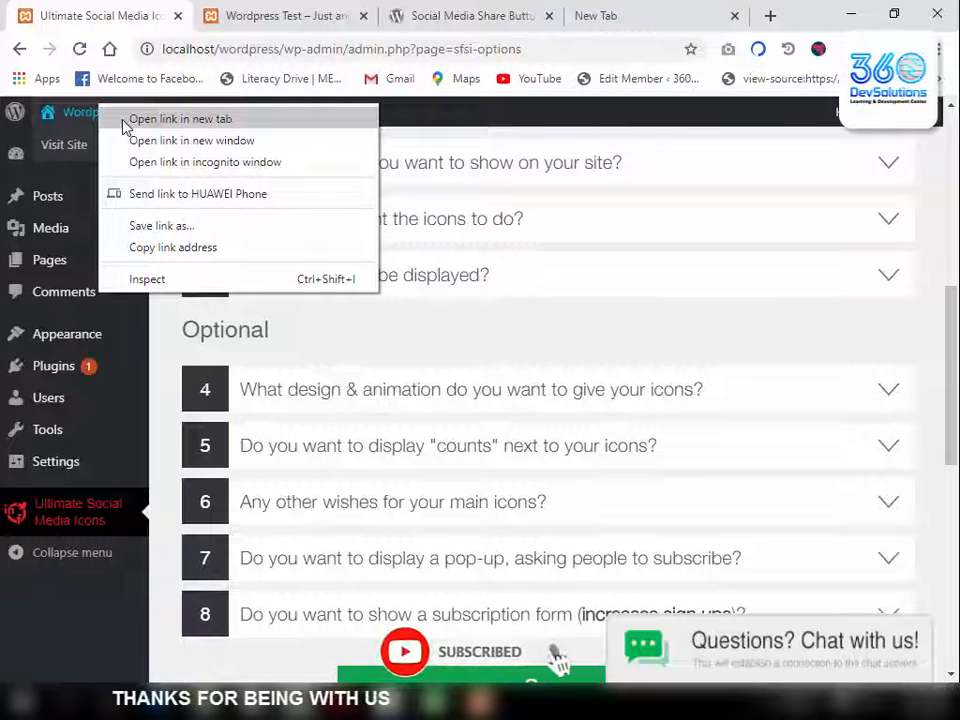
click(125, 122)
click(228, 15)
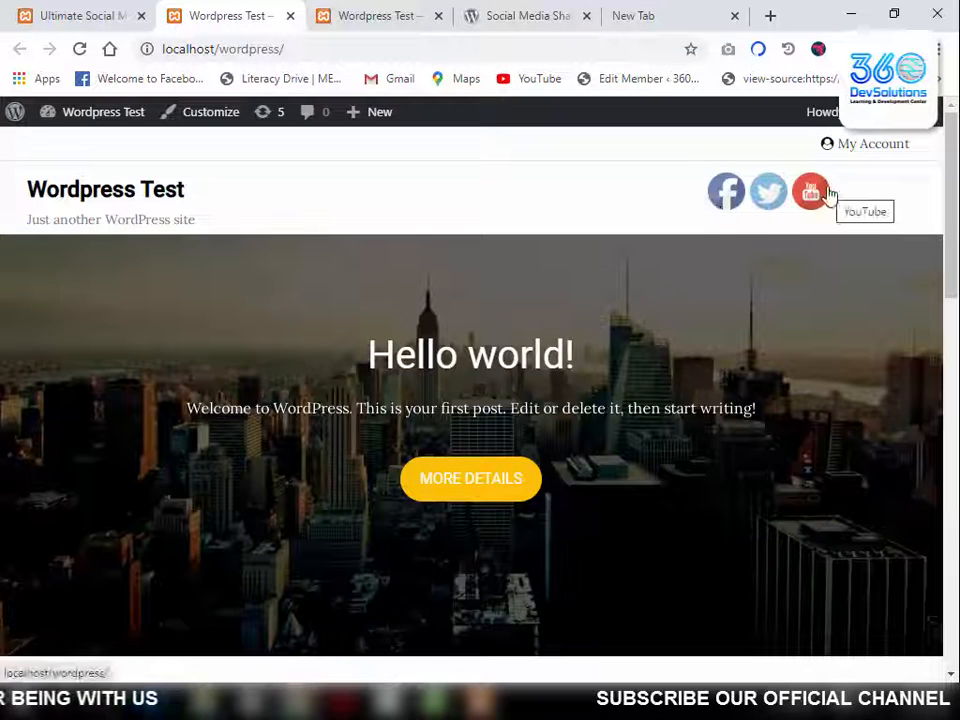
scroll(673, 257, down, 8)
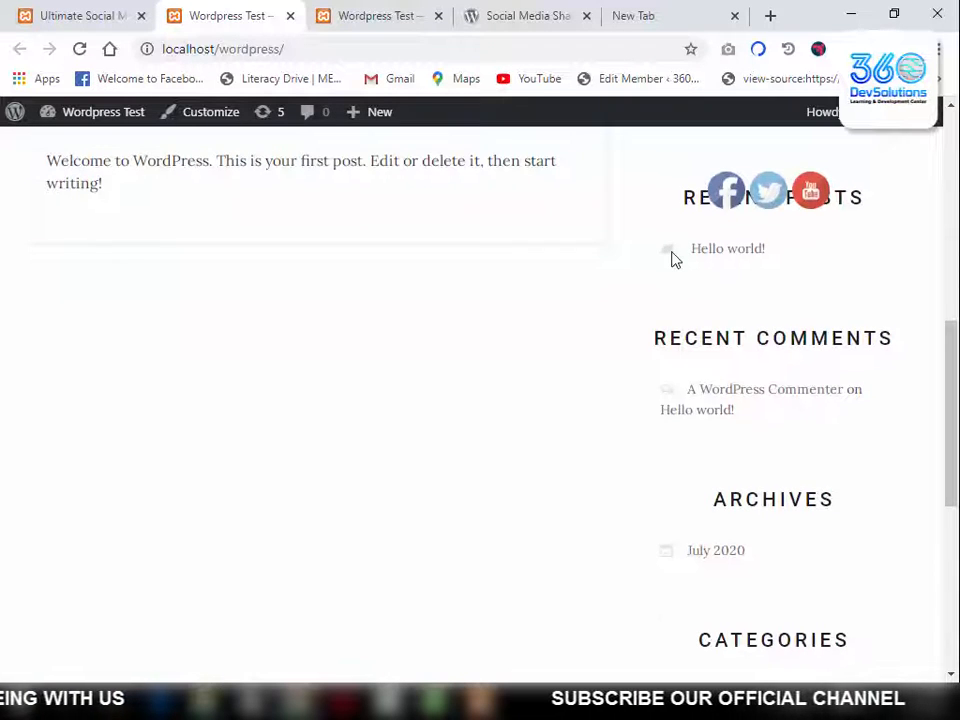
scroll(673, 259, down, 2)
scroll(673, 259, down, 3)
scroll(673, 259, up, 3)
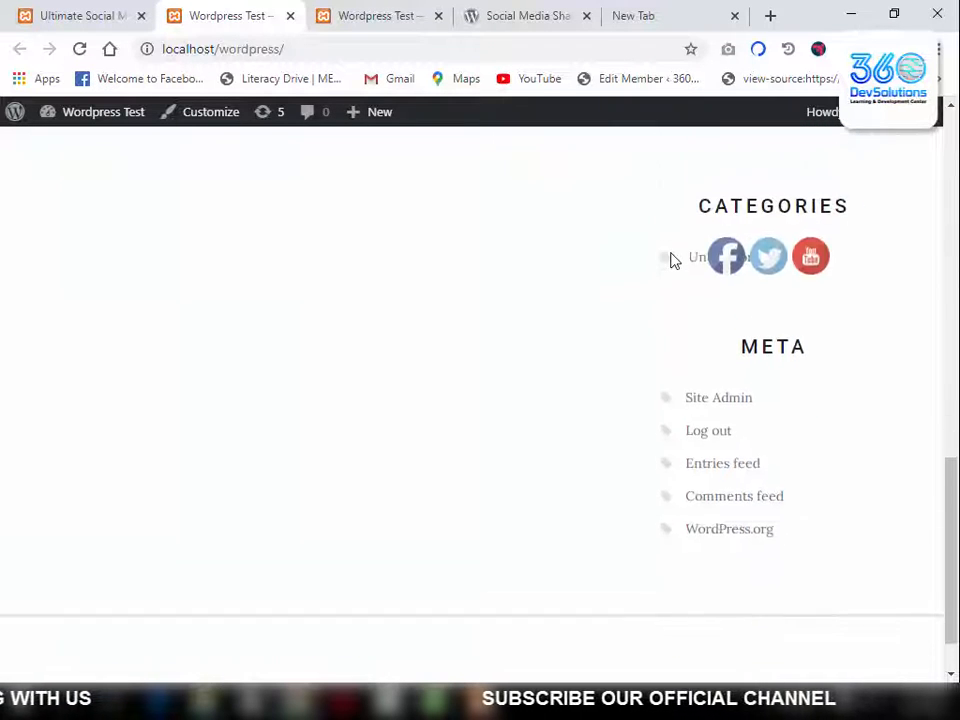
scroll(735, 460, up, 3)
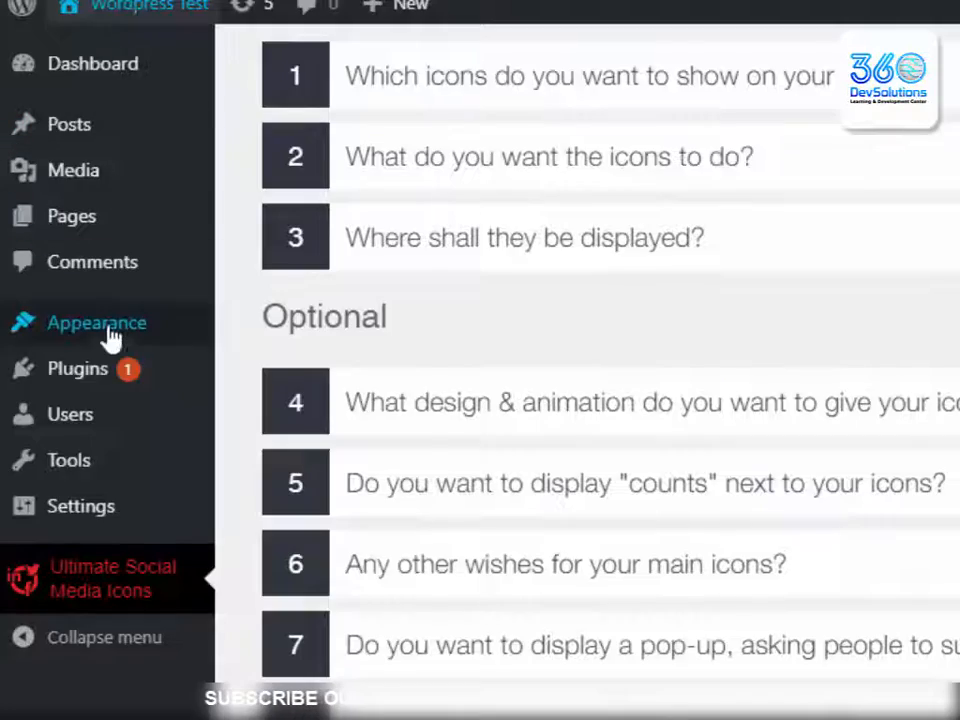
In the WordPress widget settings, add the Ultimate Social Media Icons widget to the main sidebar below Meta.
mouse_move(107, 332)
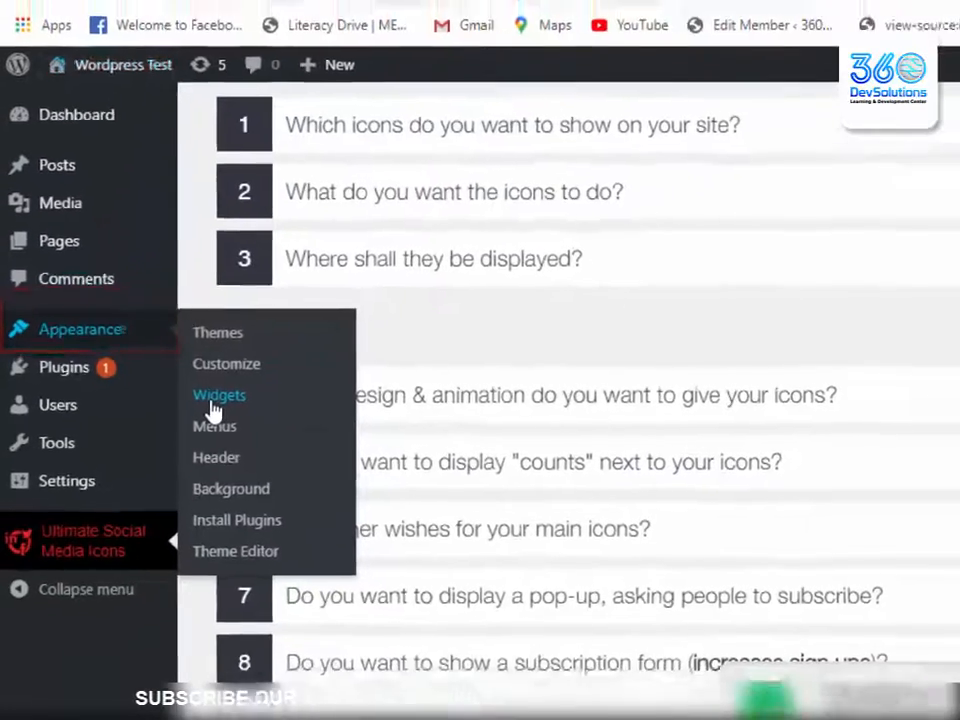
click(260, 412)
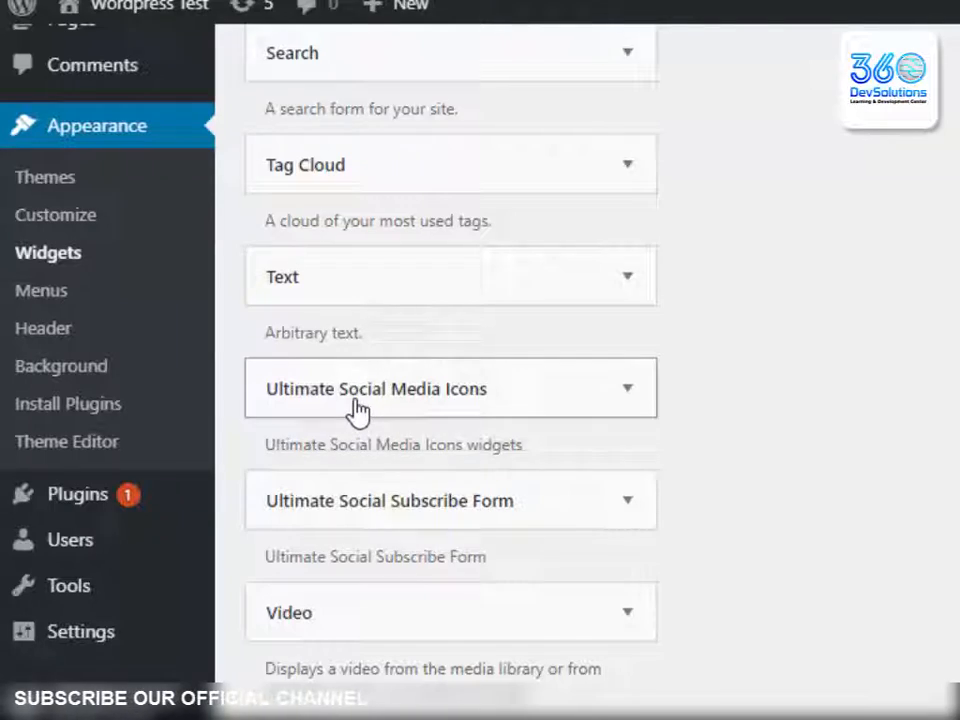
drag(485, 405, 941, 15)
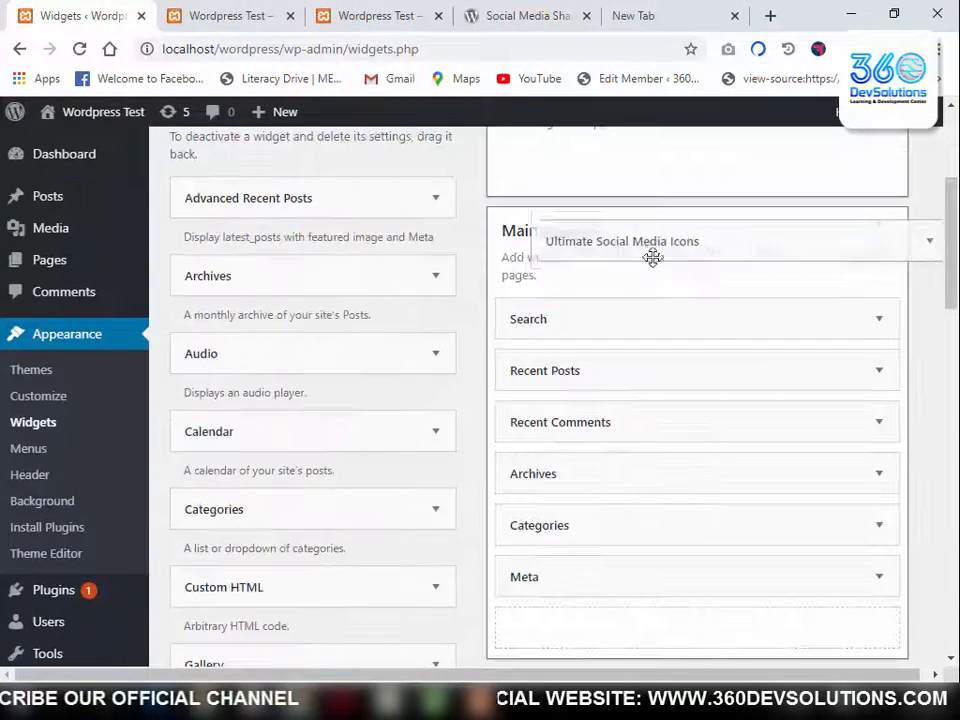
drag(652, 257, 573, 525)
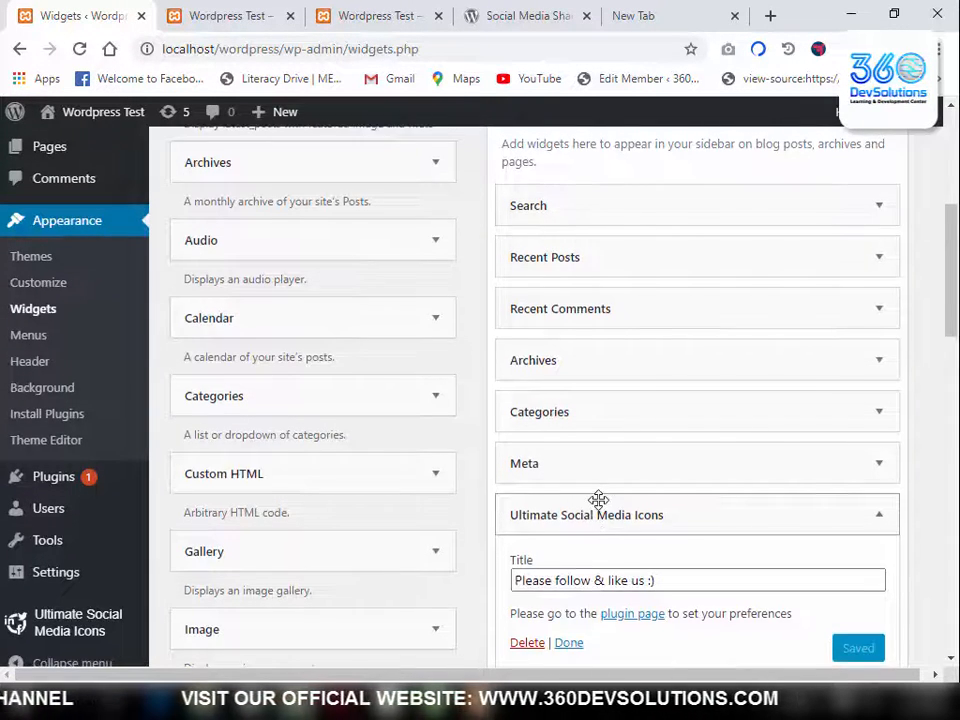
Change the social icons widget's title to "Please follow & like us", save it and close the widget's settings.
scroll(598, 499, down, 2)
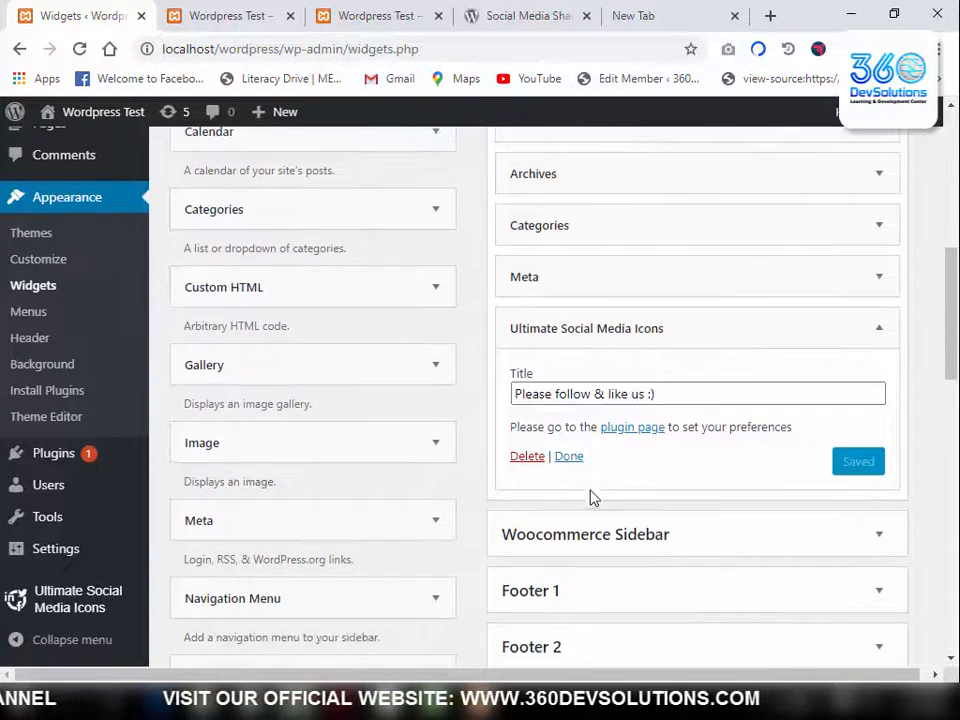
click(668, 394)
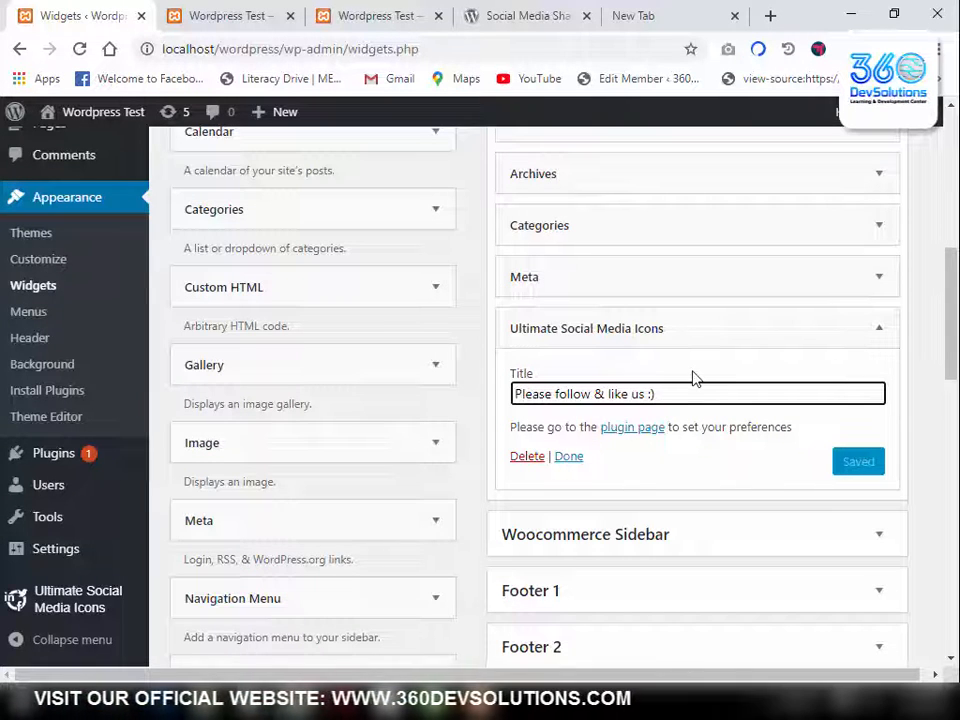
key(BackSpace)
key(BackSpace)
key(BackSpace)
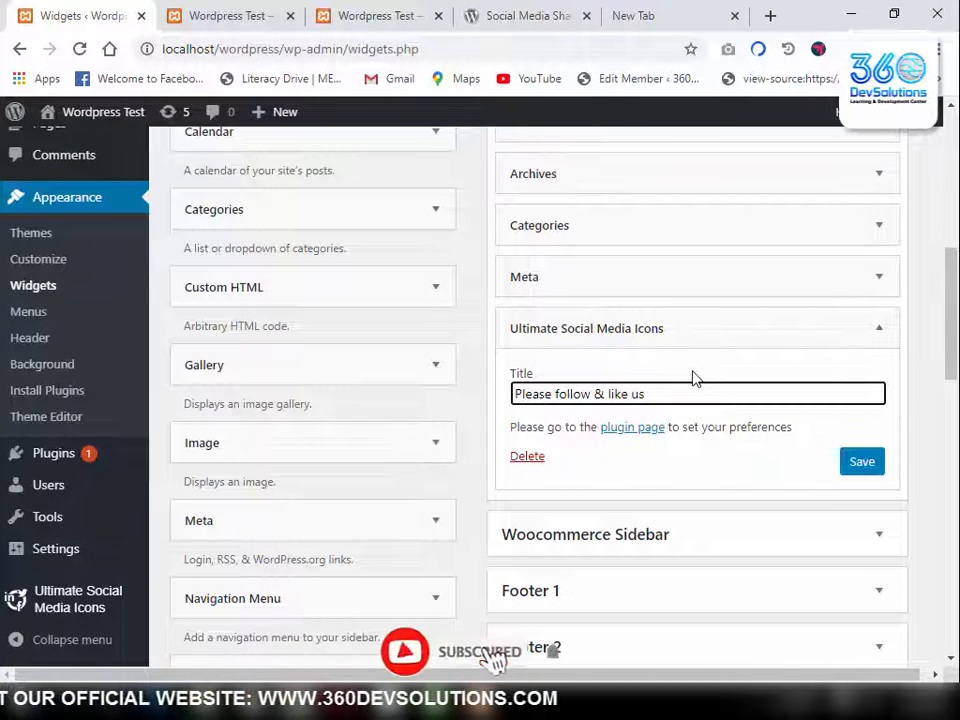
click(861, 462)
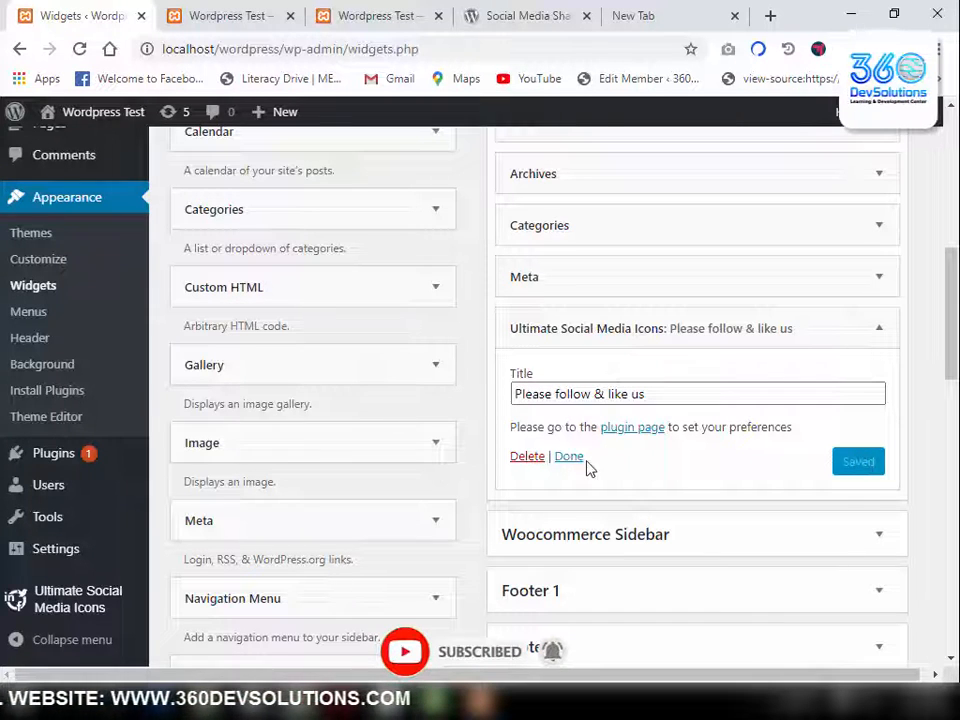
click(575, 459)
Return to the site's front page and reload it to check the sidebar widget.
click(238, 12)
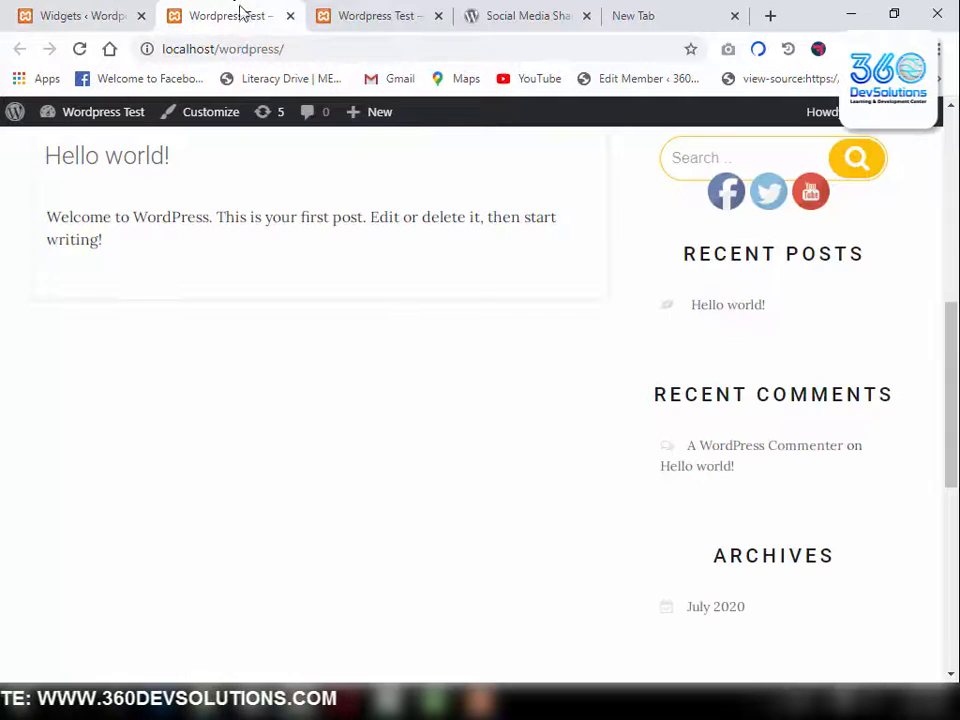
click(281, 49)
key(Return)
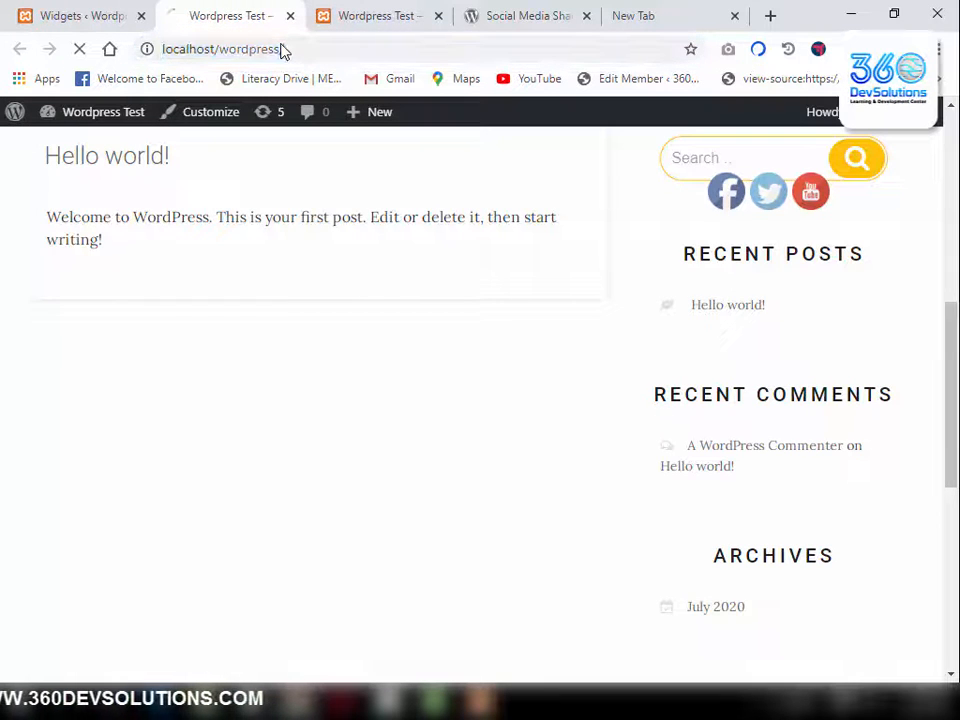
Check the site's sidebar widget, then open the plugin's icon design question and choose the Flat theme.
scroll(720, 386, down, 8)
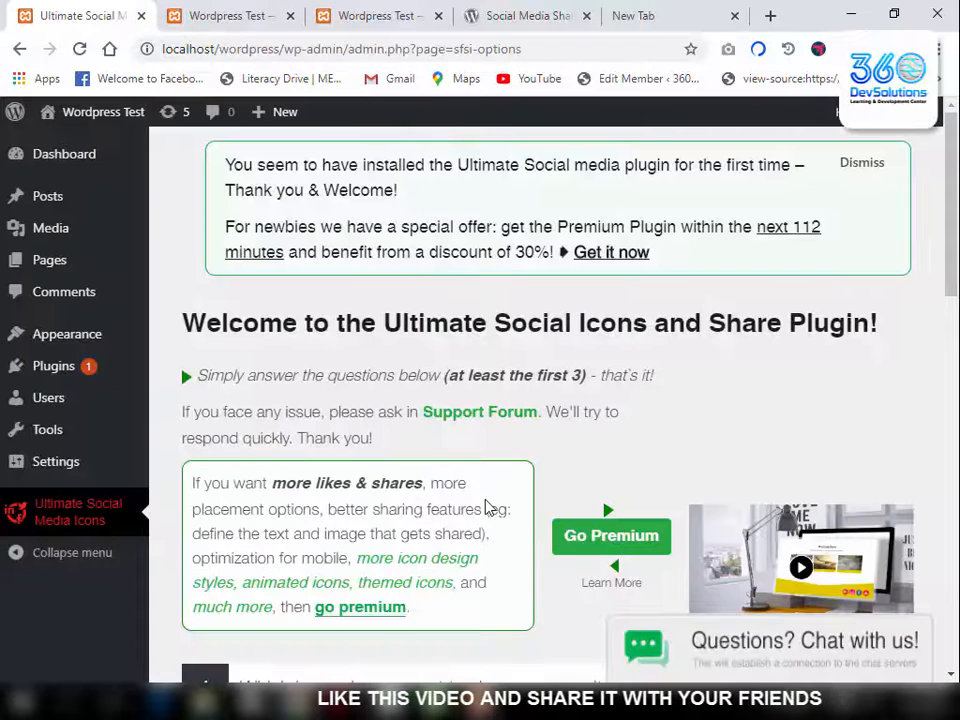
scroll(487, 509, down, 7)
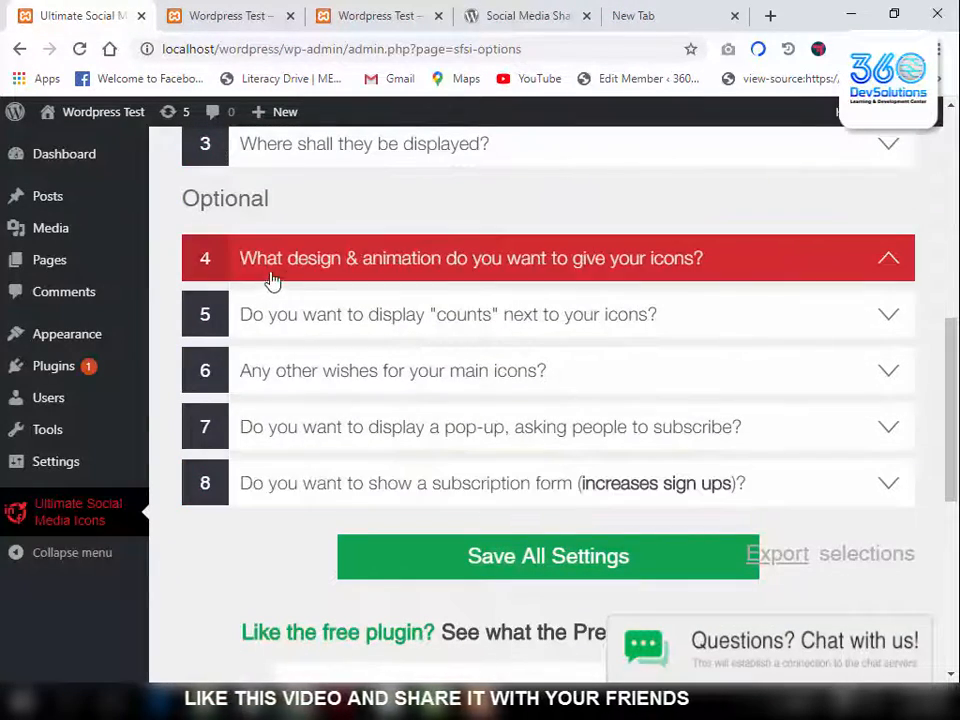
click(358, 268)
scroll(405, 447, down, 1)
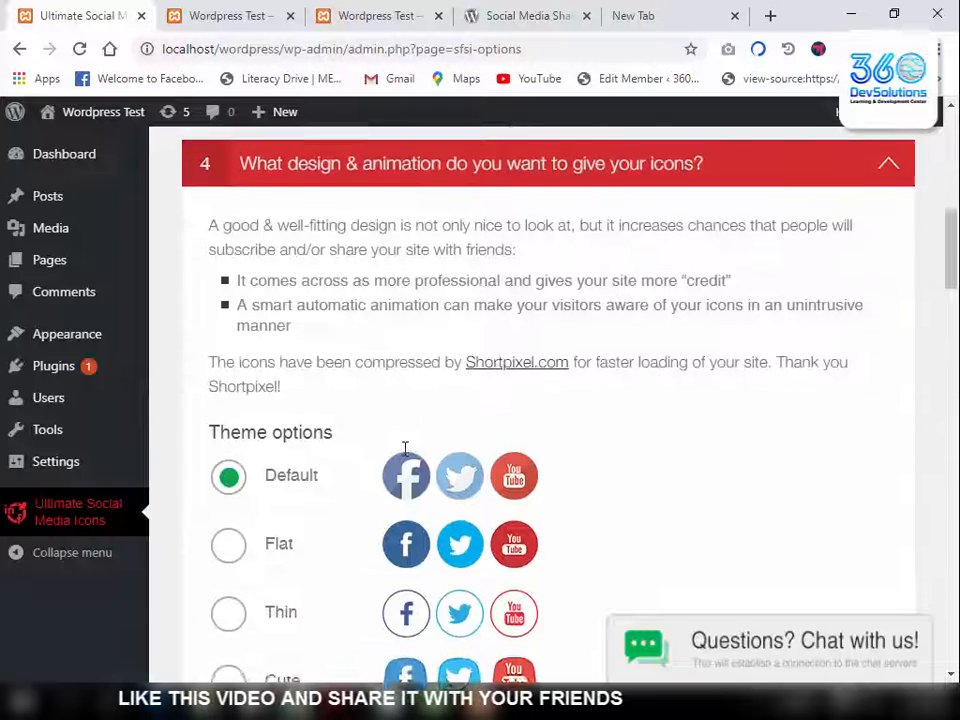
scroll(405, 447, down, 1)
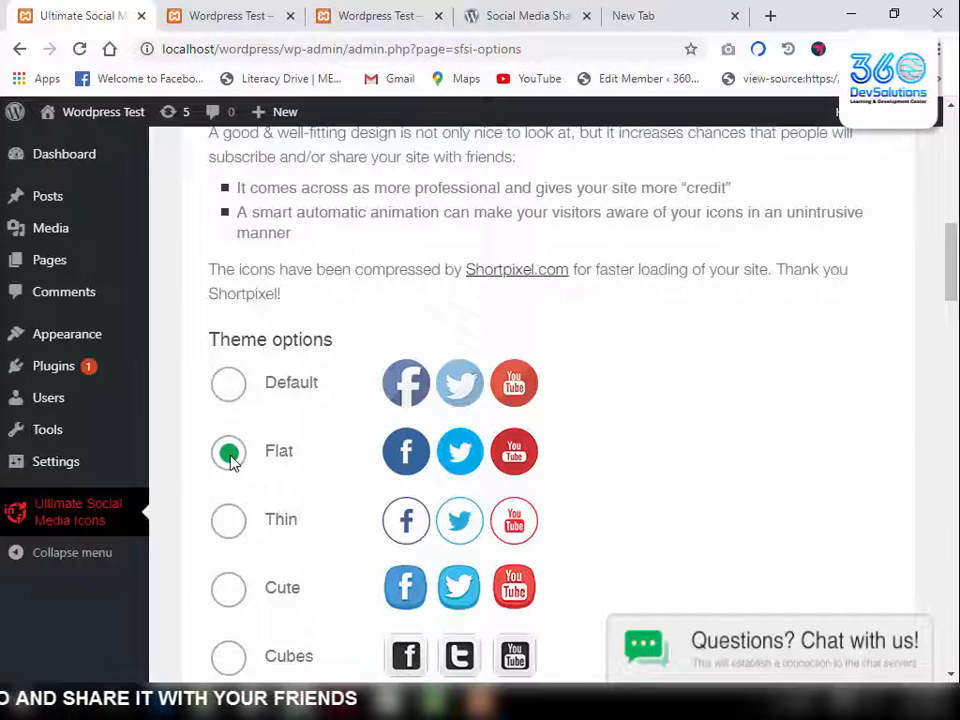
Look through the remaining icon themes, down to Transparent, and save the design settings.
scroll(230, 460, down, 7)
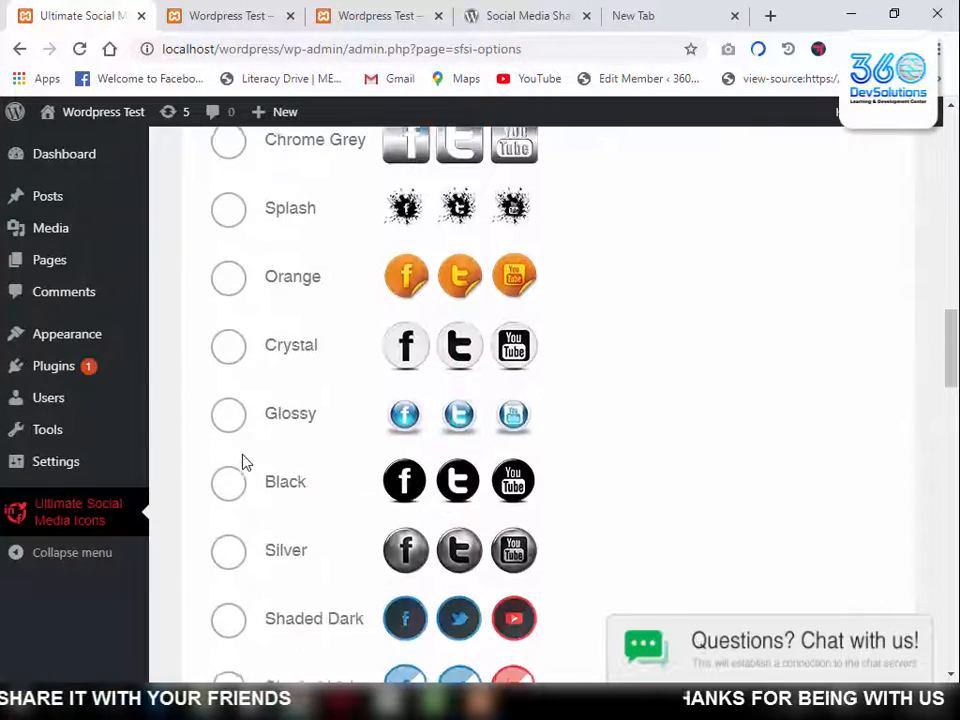
scroll(244, 462, down, 4)
scroll(246, 462, up, 1)
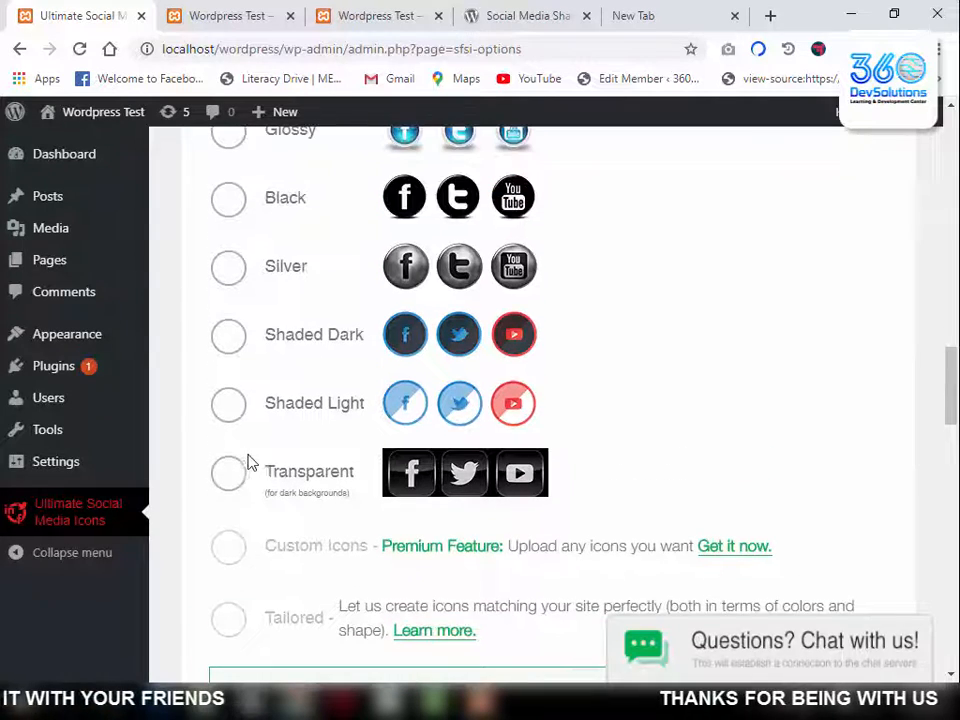
scroll(471, 381, up, 4)
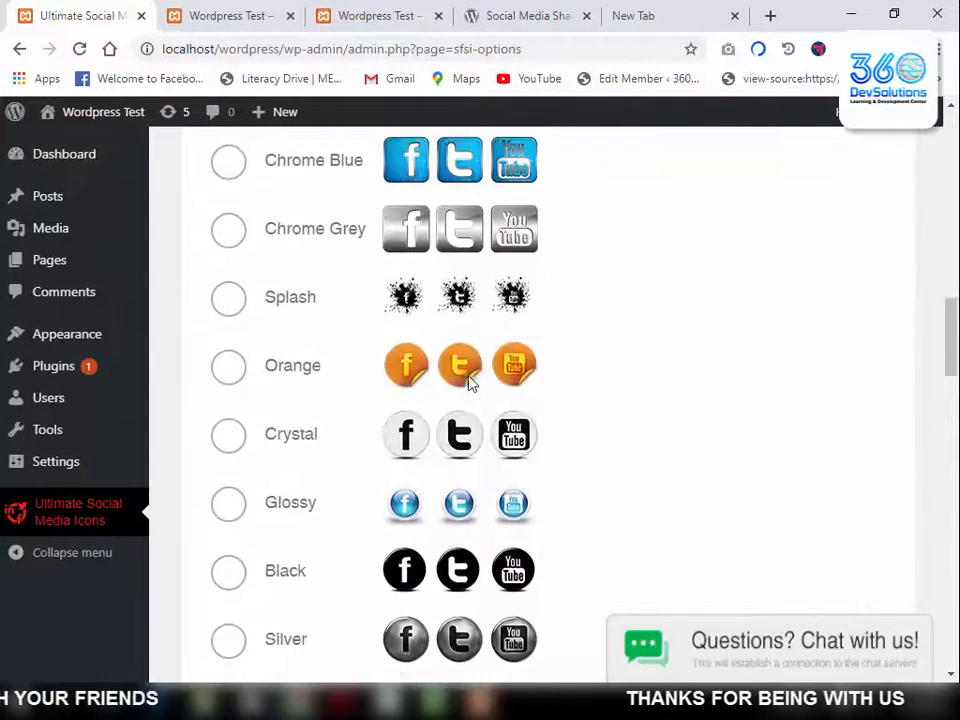
scroll(471, 381, down, 7)
click(549, 505)
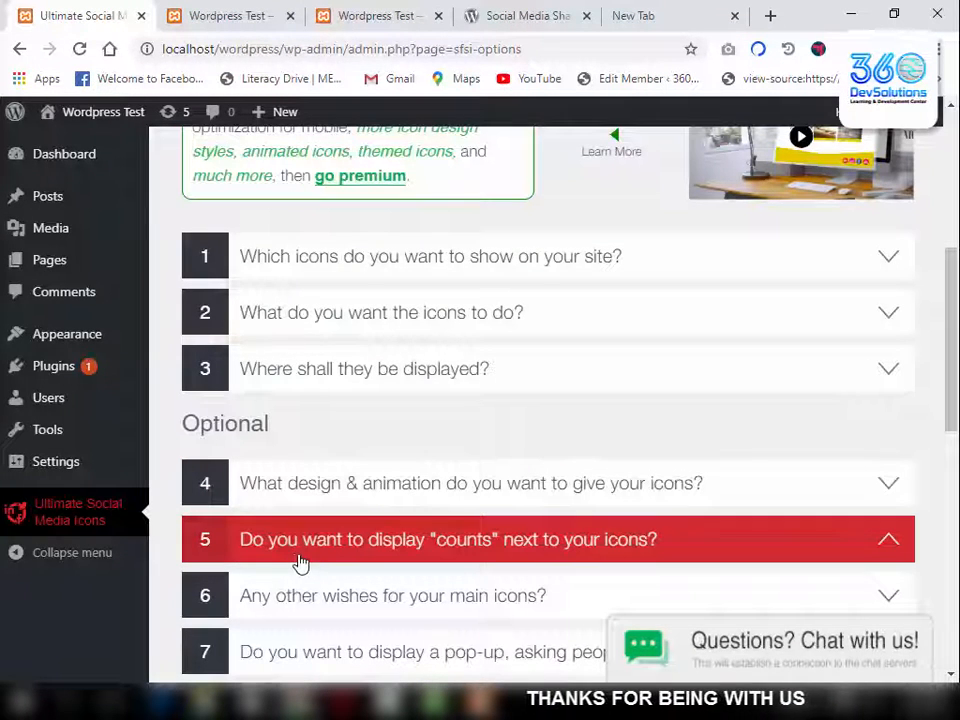
Turn on the display of counts next to the social icons.
click(482, 542)
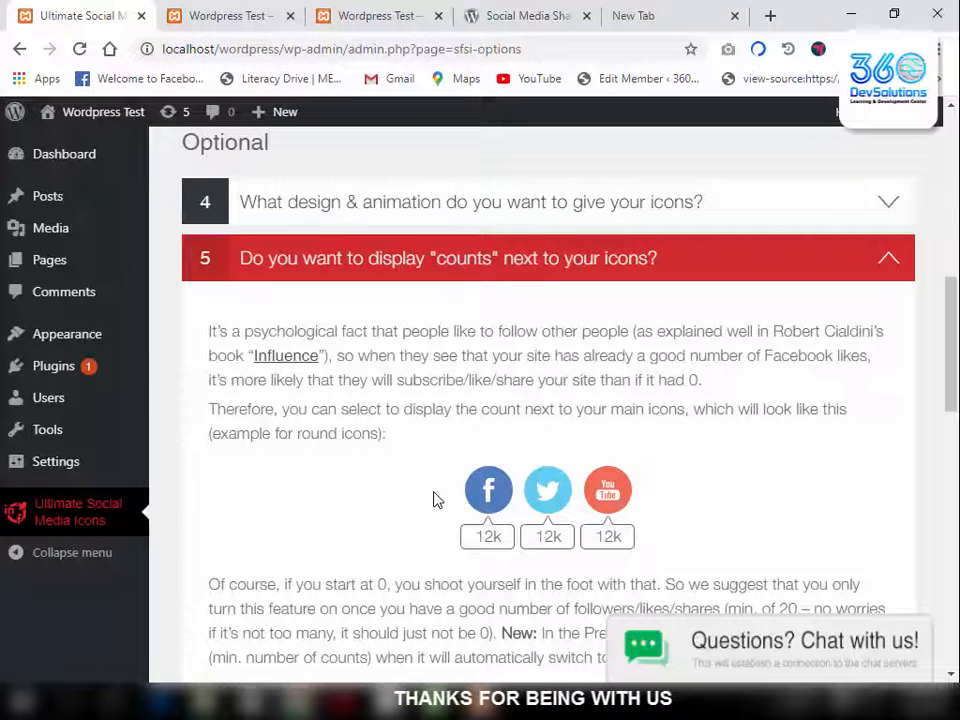
scroll(435, 500, down, 2)
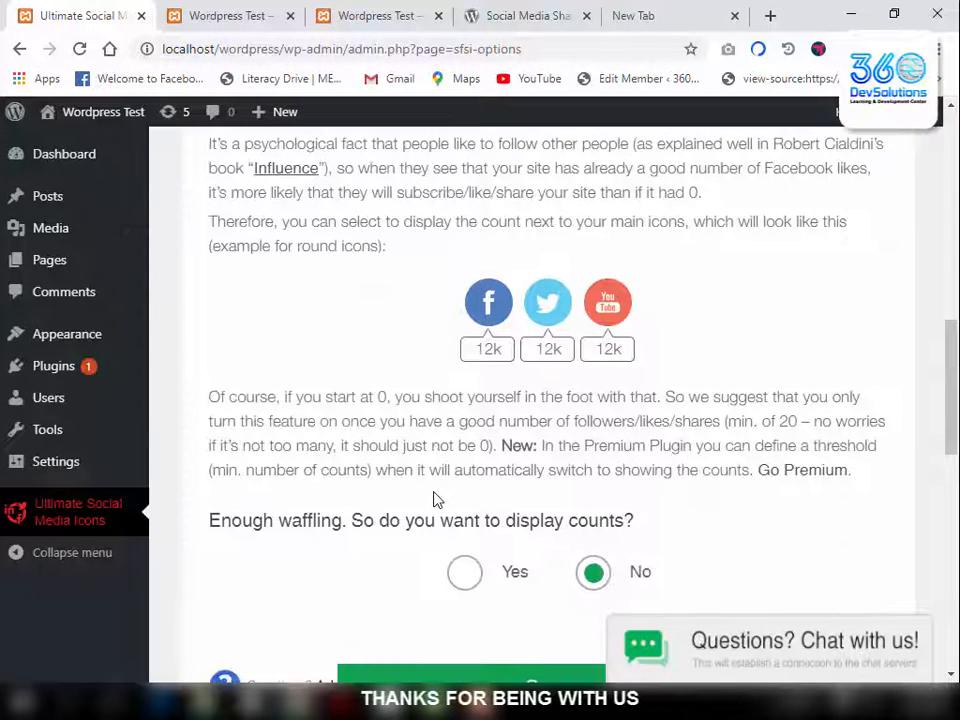
scroll(430, 563, down, 1)
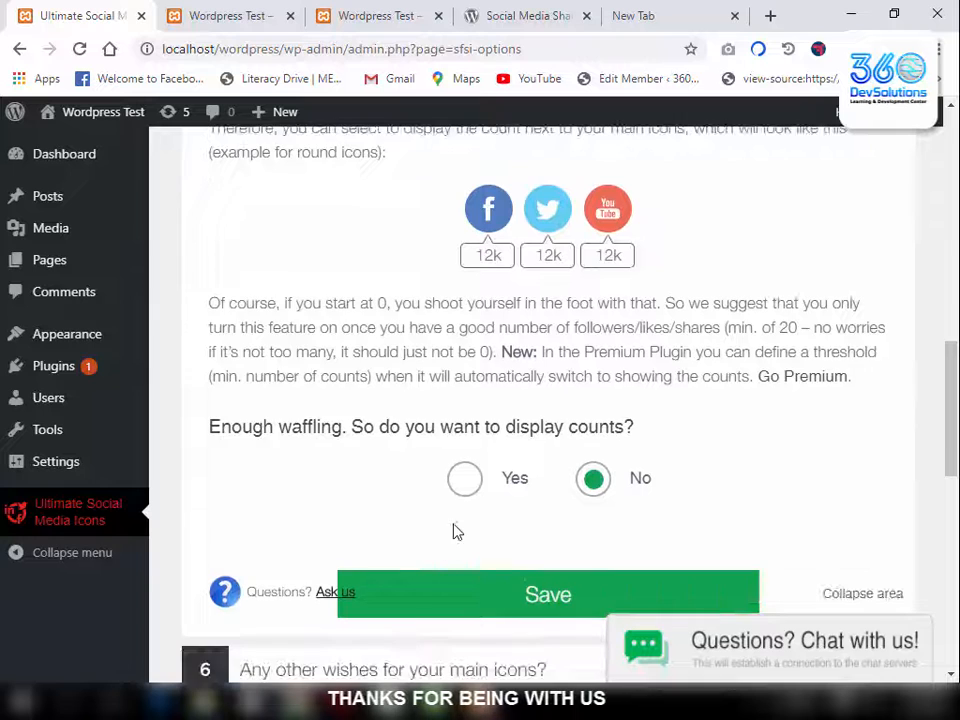
click(463, 478)
scroll(425, 484, down, 3)
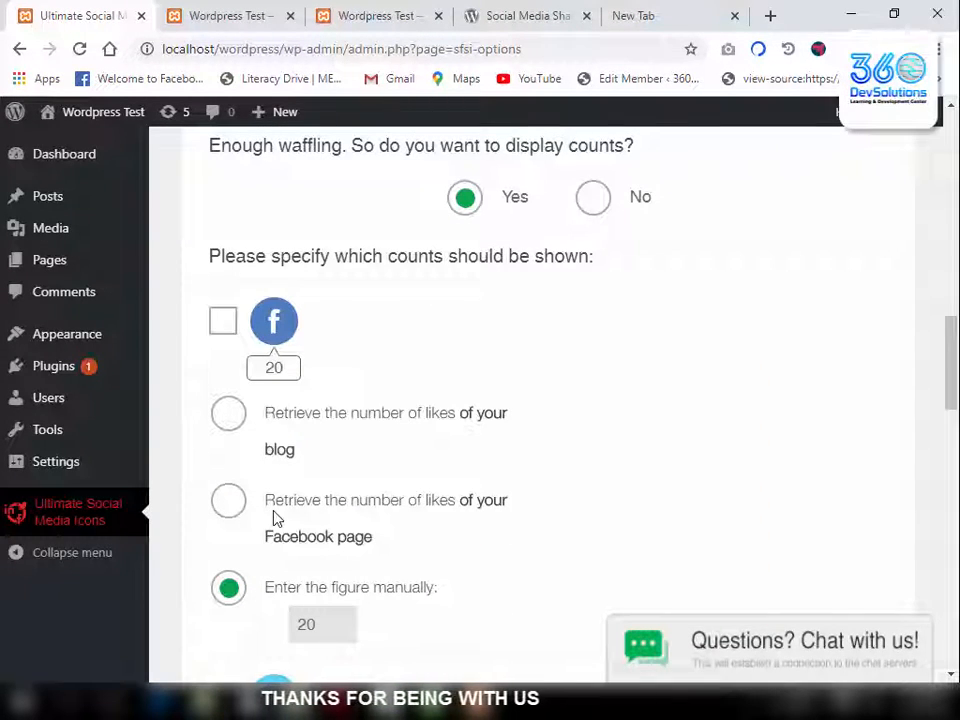
Enable the Facebook count and try the option that retrieves the number of likes of the Facebook page.
click(222, 507)
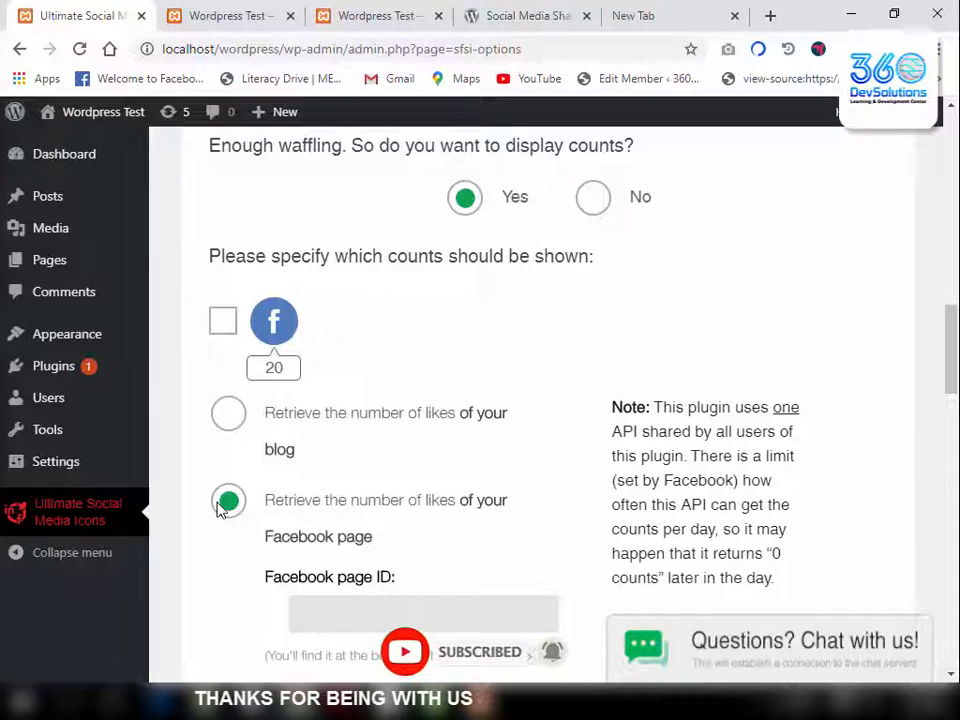
scroll(368, 523, down, 1)
click(366, 523)
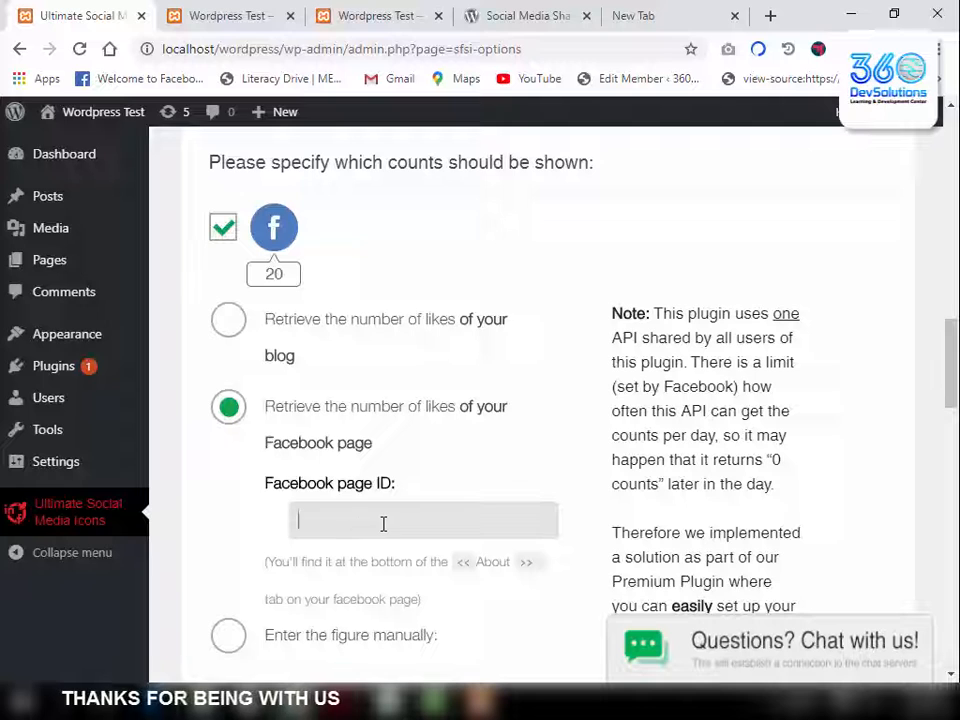
Switch the Facebook count to a manually entered figure of 200 and save the counts settings.
scroll(446, 524, down, 2)
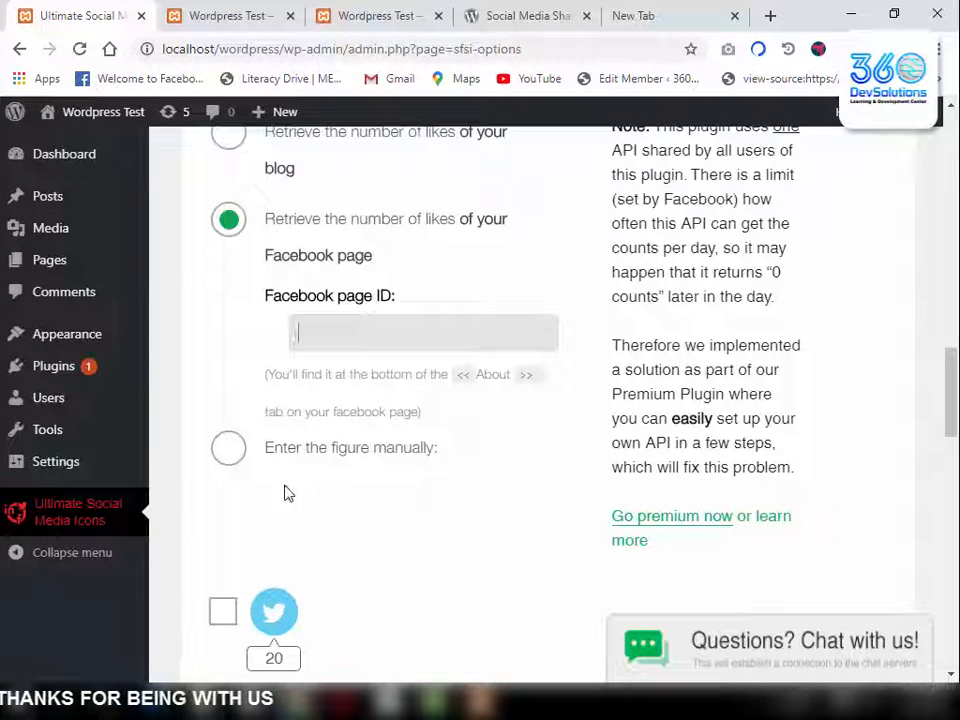
click(226, 449)
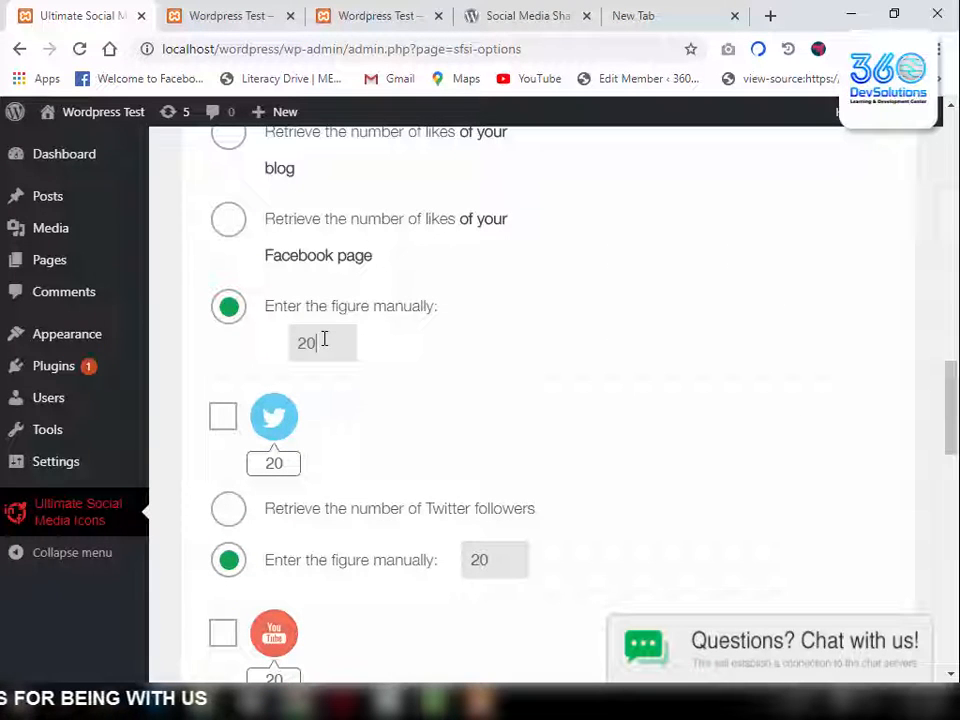
text(0)
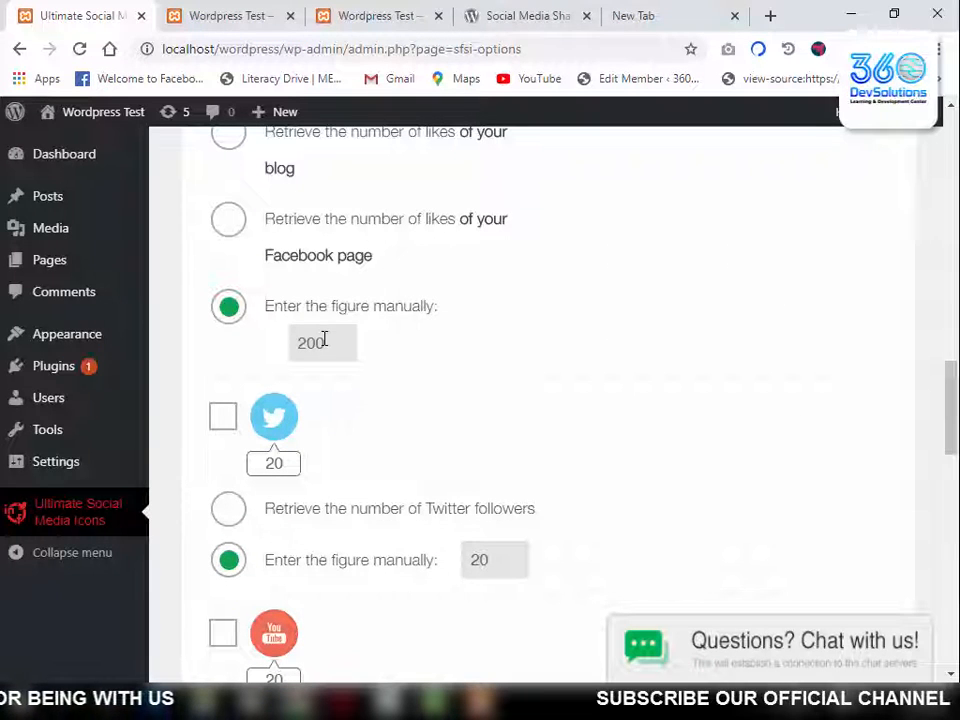
scroll(350, 357, down, 2)
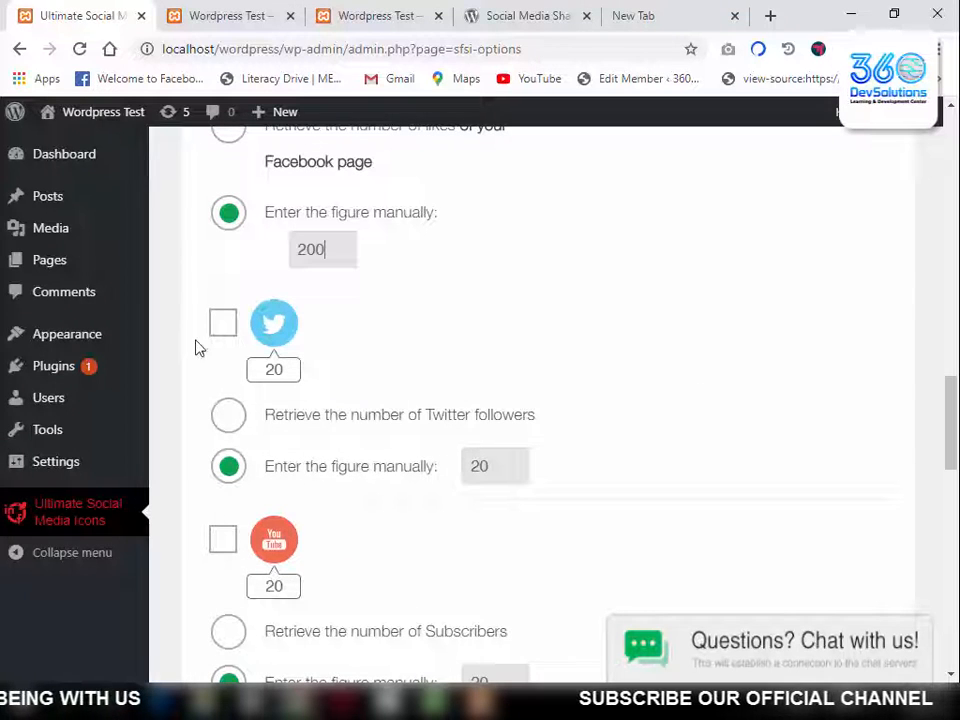
scroll(352, 370, down, 3)
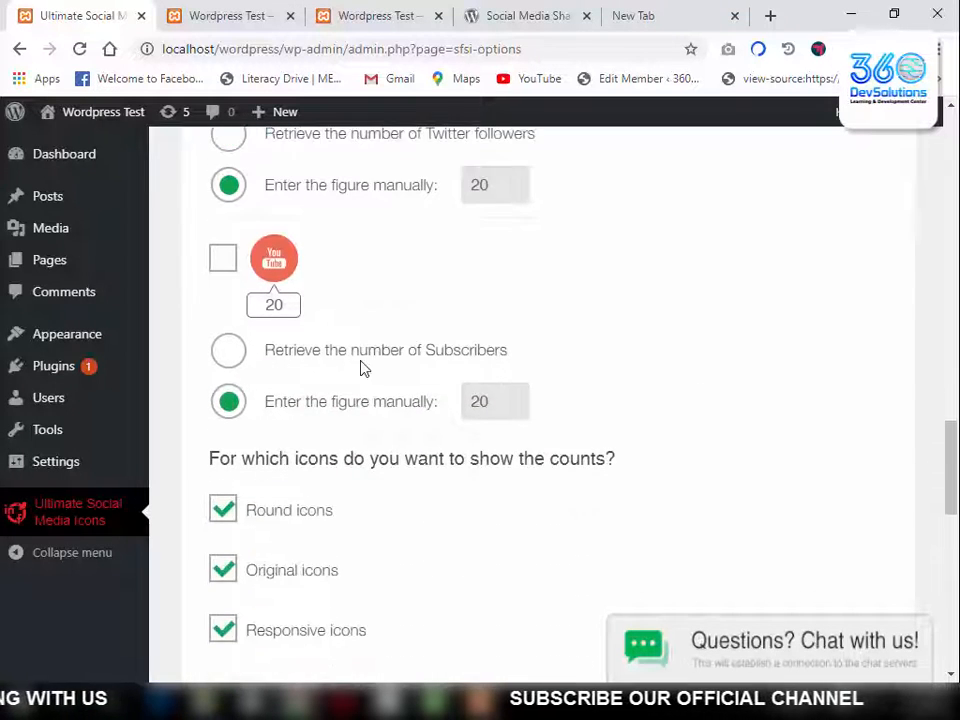
scroll(330, 323, down, 3)
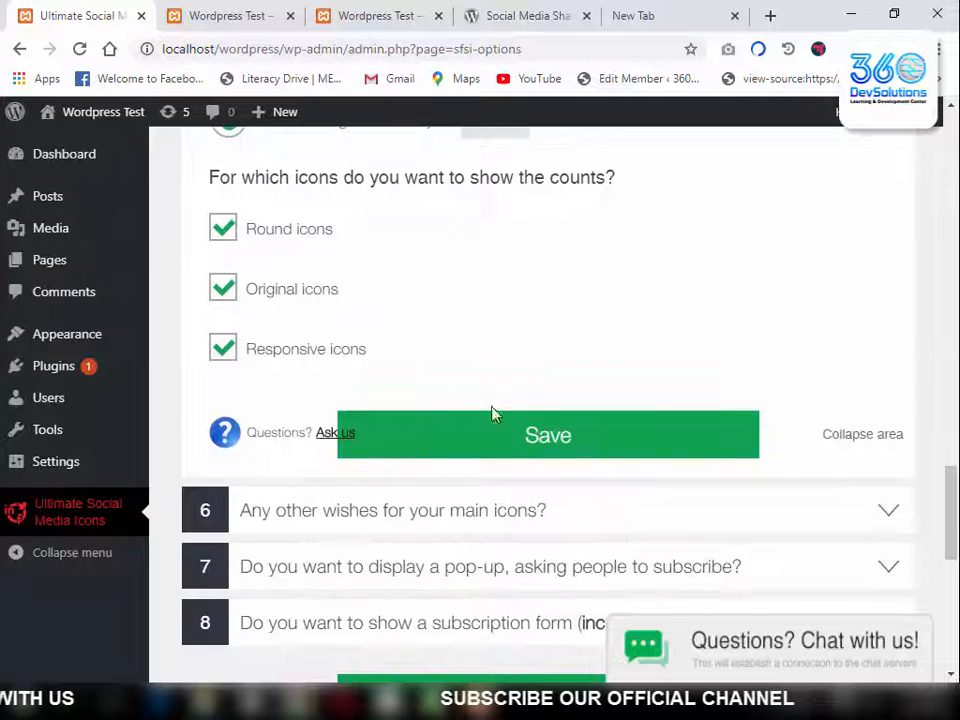
click(547, 444)
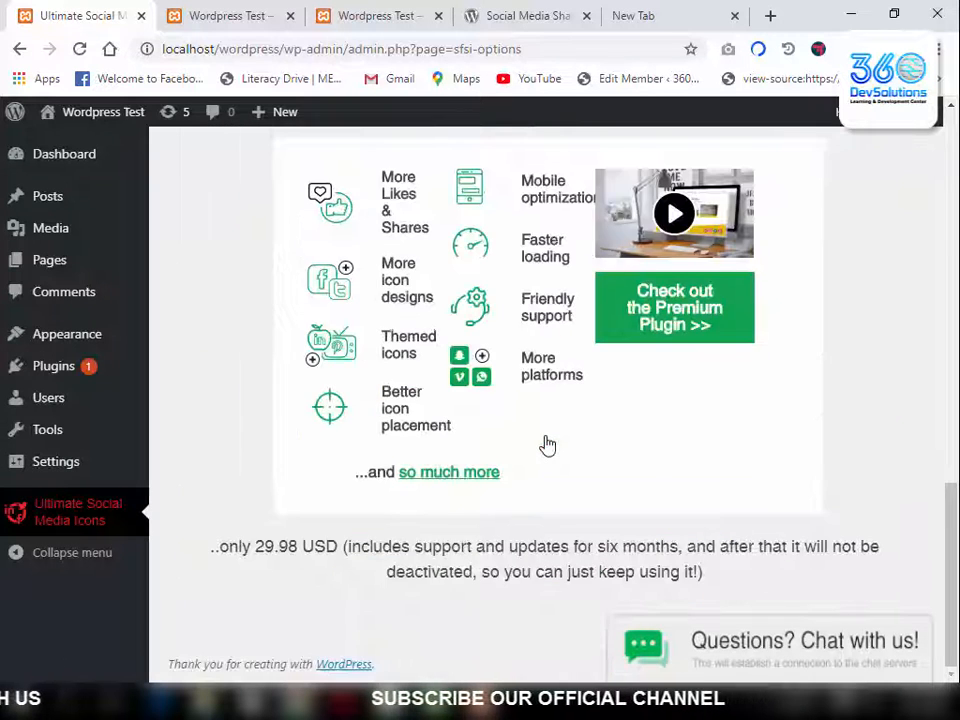
Review the main icons' order, size, spacing, alignment, new window and sticky options, then save that section.
scroll(318, 387, up, 5)
click(328, 409)
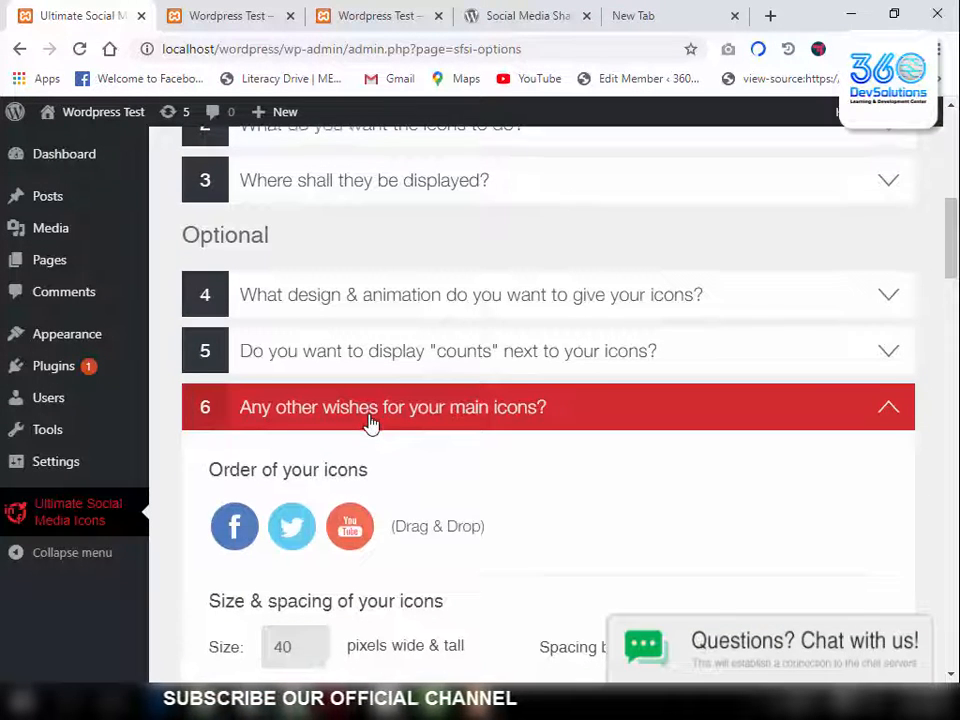
scroll(370, 423, down, 3)
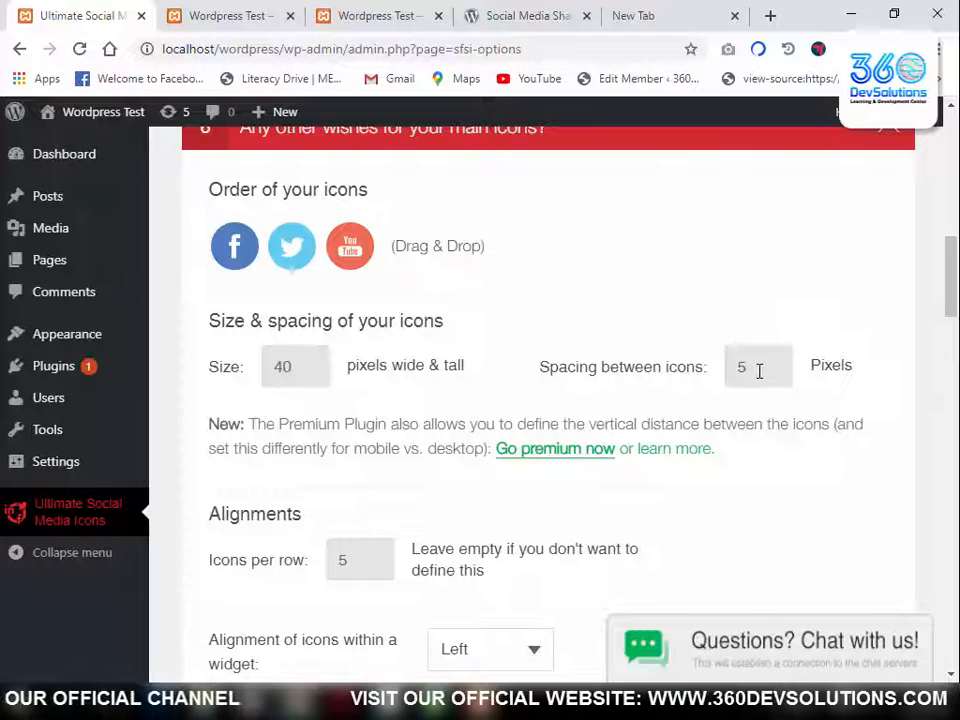
scroll(757, 371, down, 2)
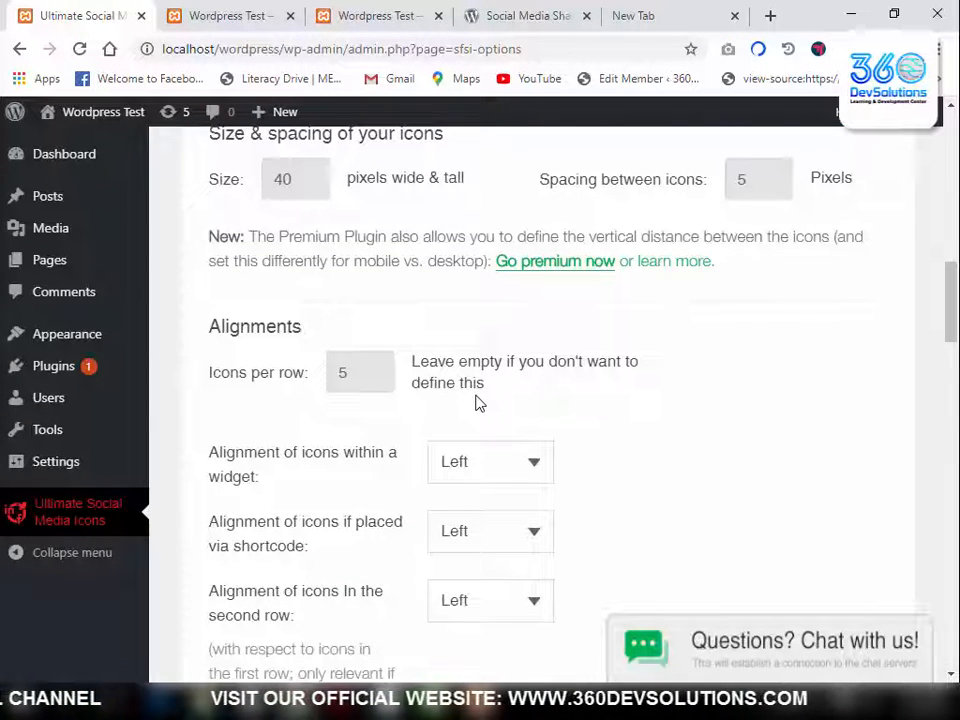
scroll(476, 402, down, 1)
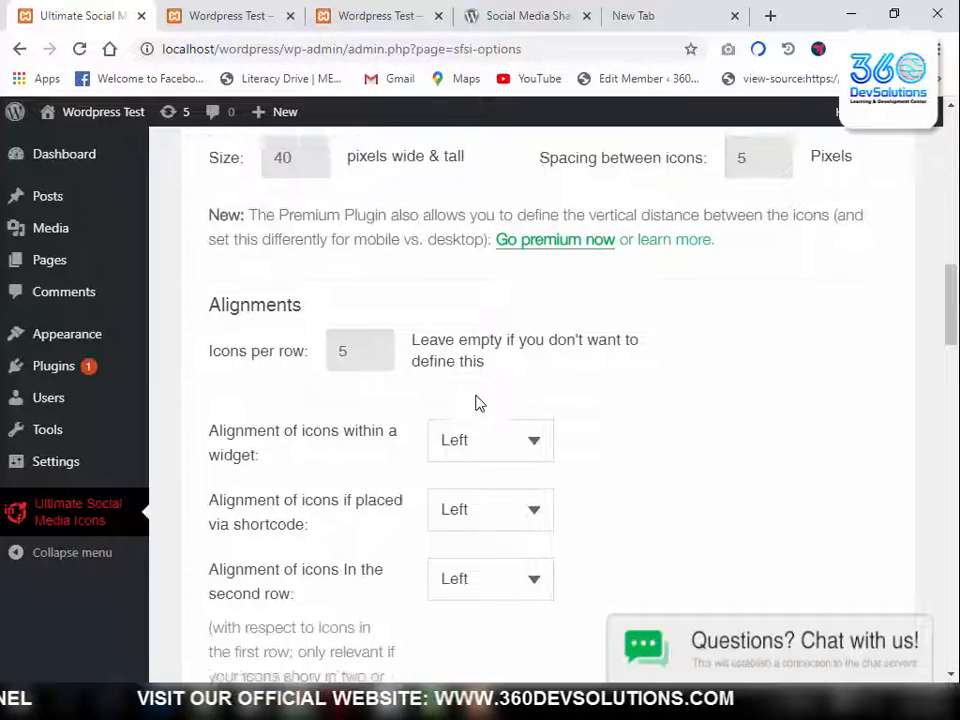
scroll(477, 402, down, 1)
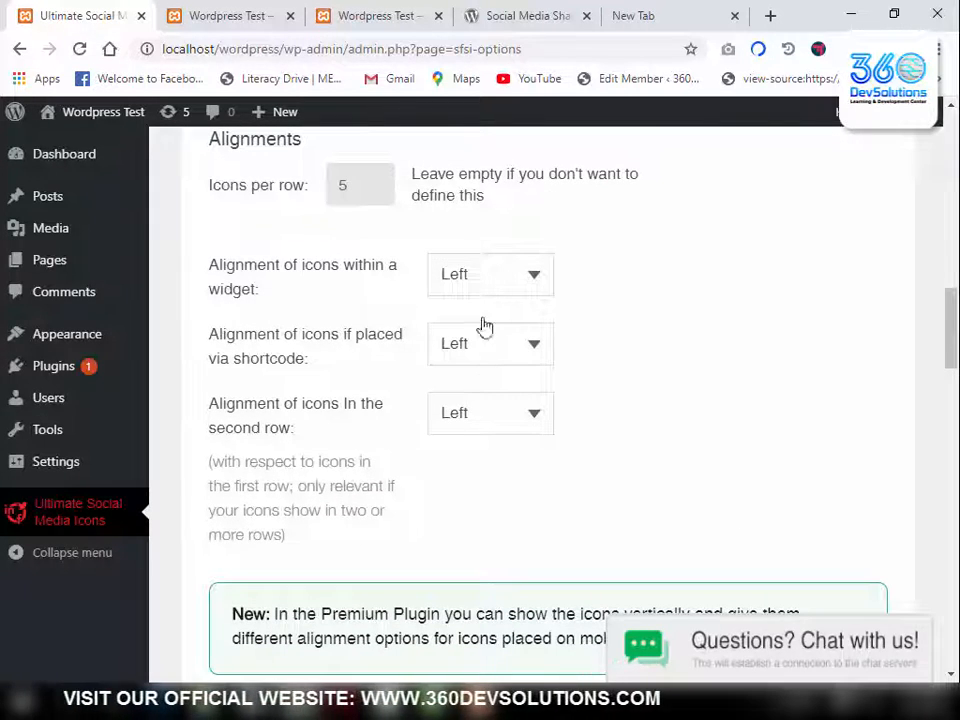
scroll(480, 451, down, 5)
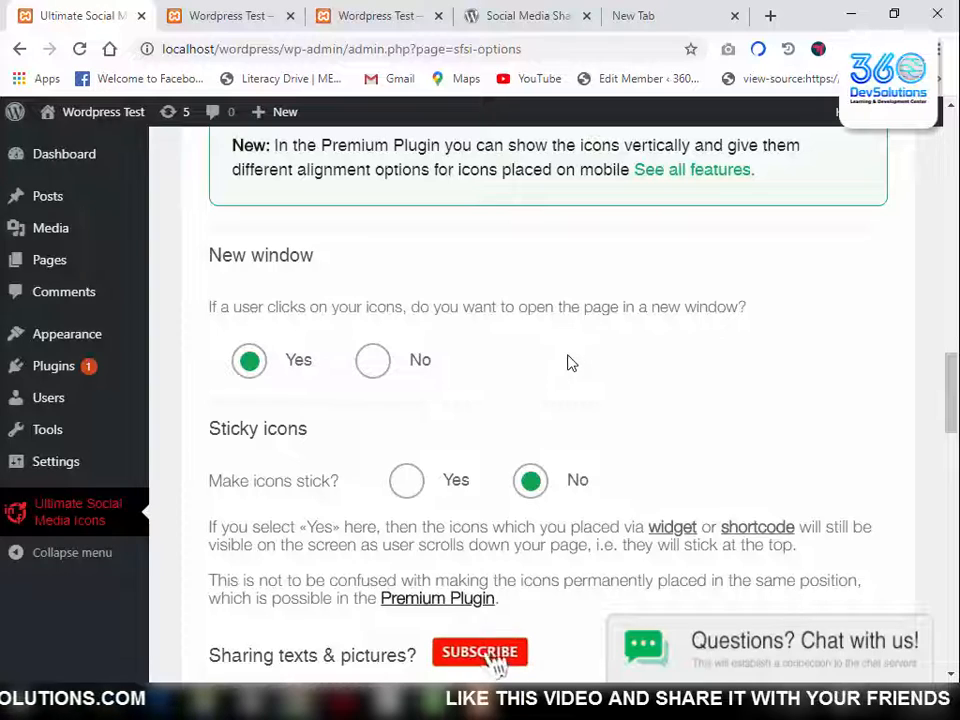
scroll(568, 363, down, 15)
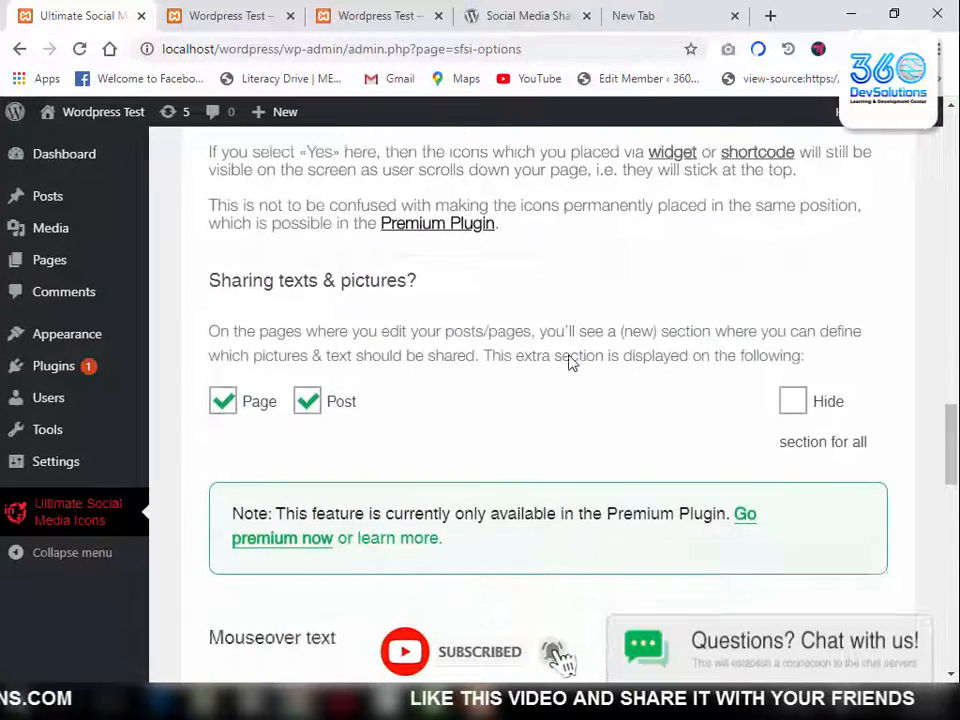
click(585, 497)
Open the subscribe pop-up question and look over its text, icon box layout and display options.
scroll(585, 502, down, 5)
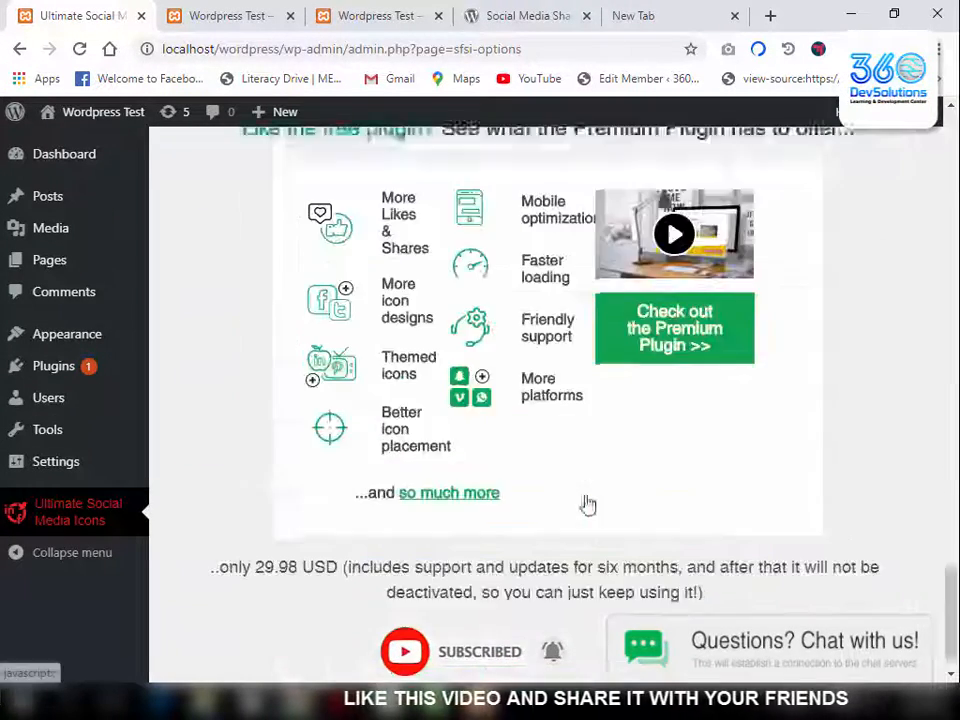
scroll(590, 503, up, 10)
click(258, 482)
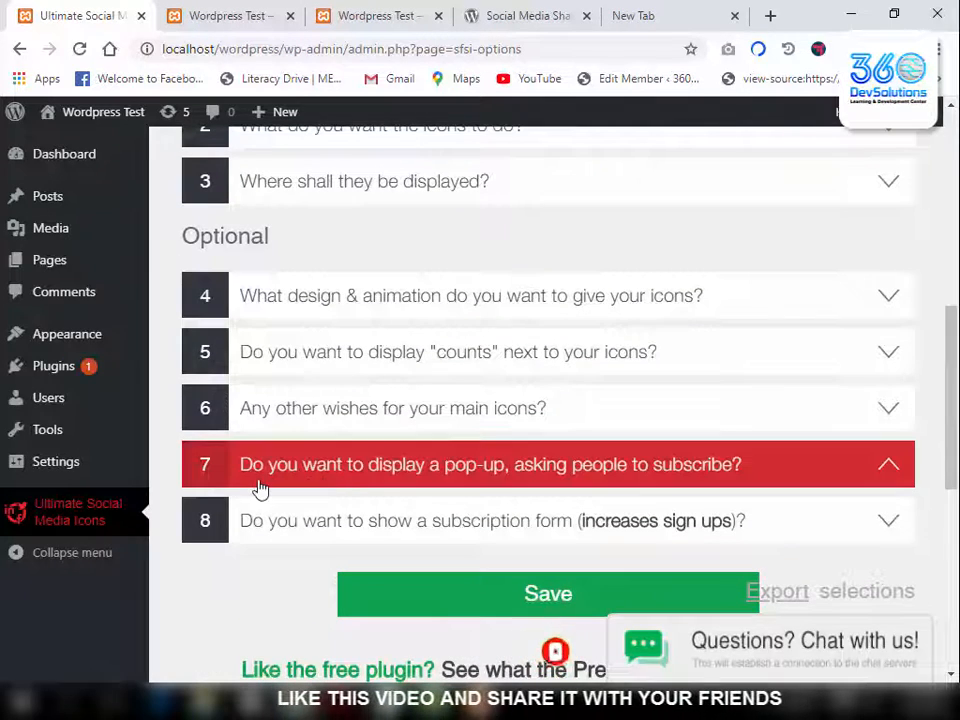
click(437, 477)
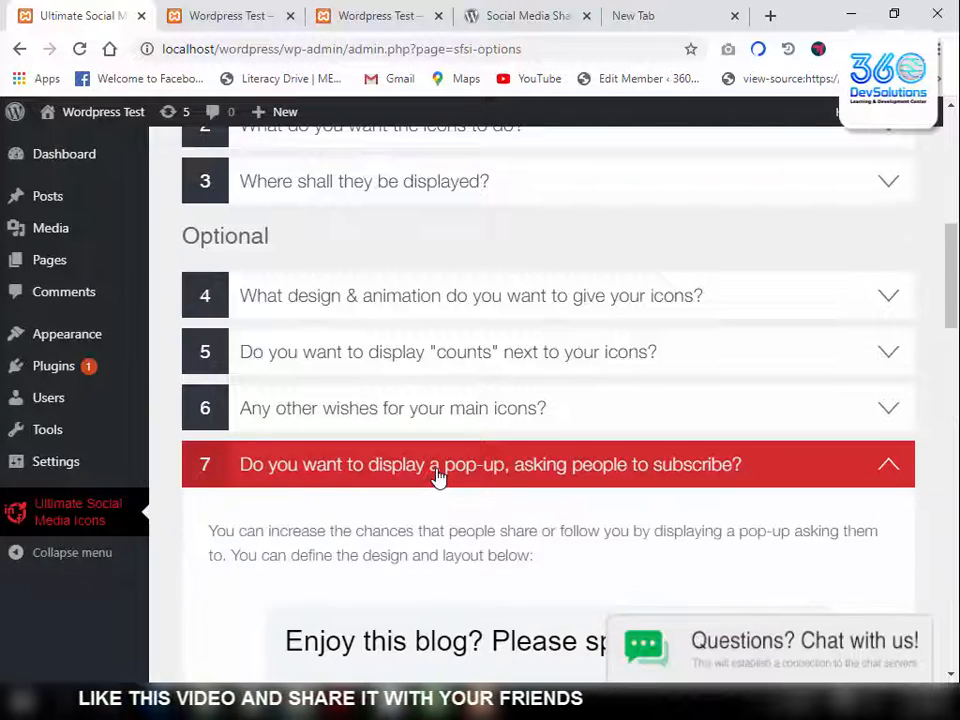
scroll(437, 477, down, 5)
scroll(437, 477, down, 3)
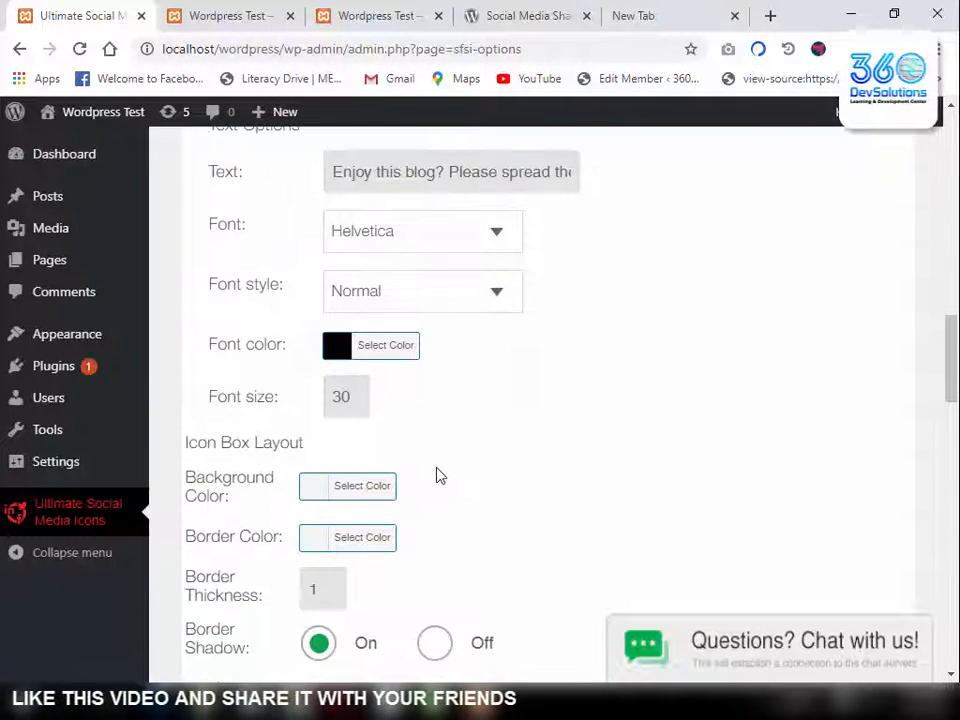
scroll(437, 477, down, 2)
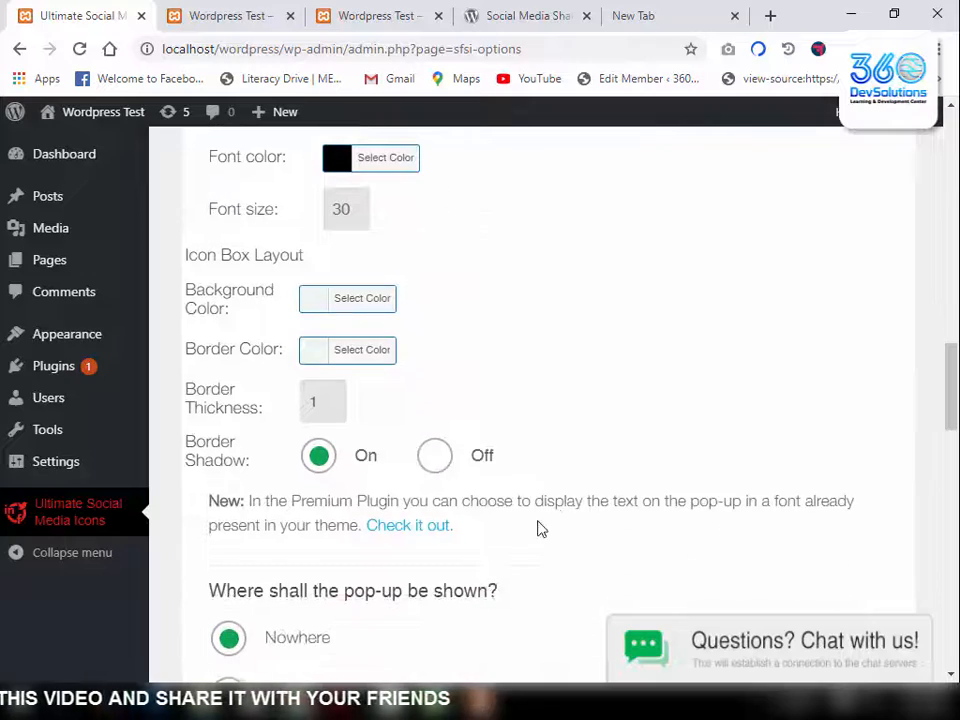
scroll(527, 459, down, 10)
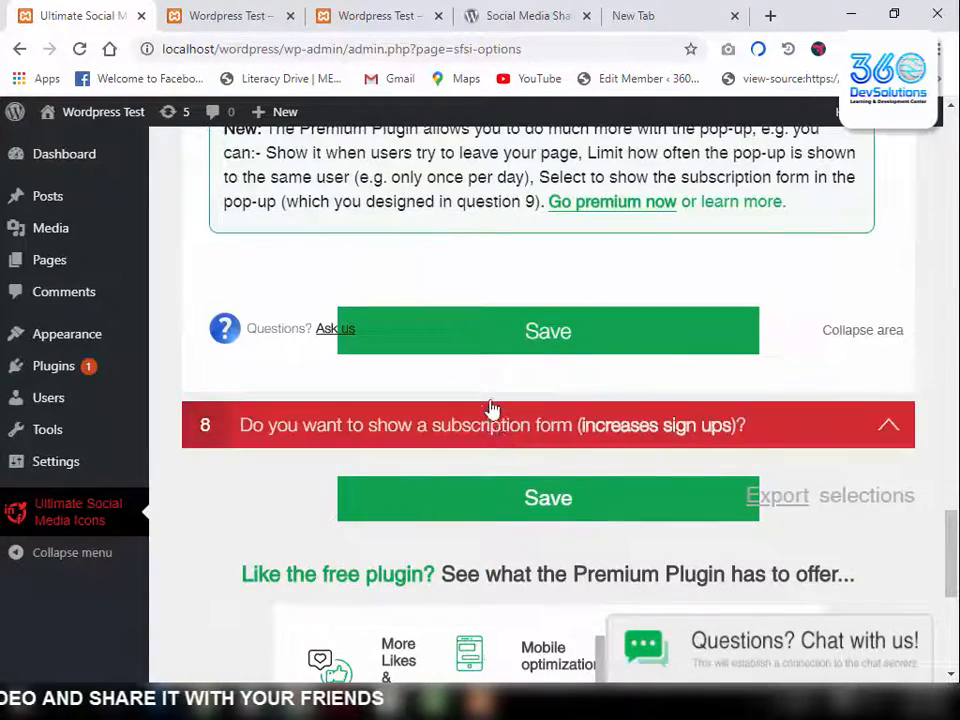
scroll(489, 339, down, 5)
scroll(481, 365, up, 4)
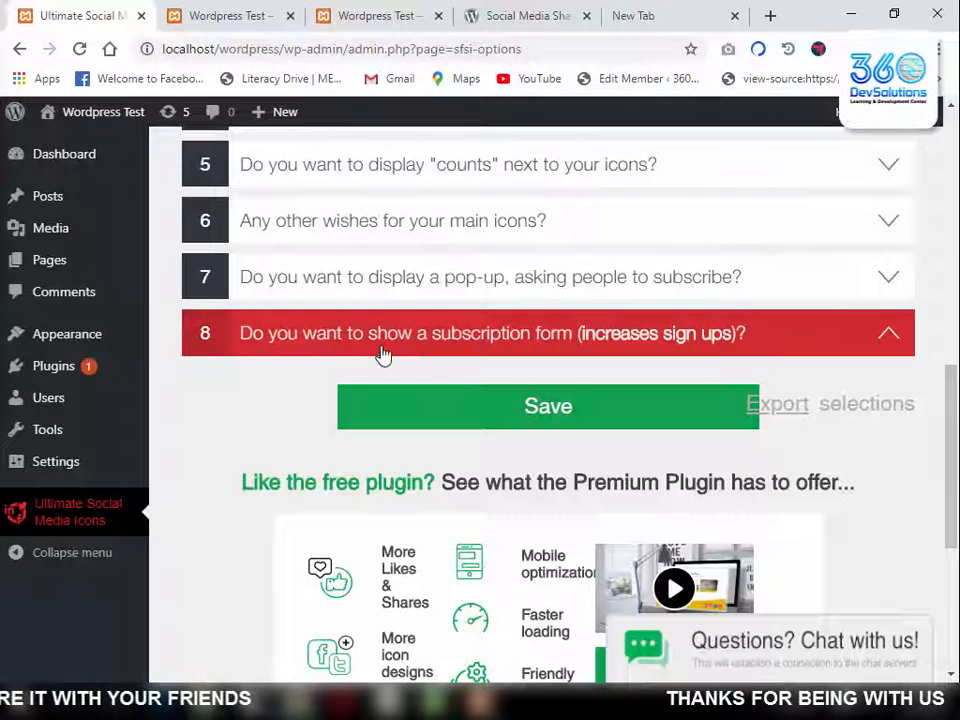
Look over the optional subscription form question and save all of the plugin's settings.
click(544, 347)
click(541, 418)
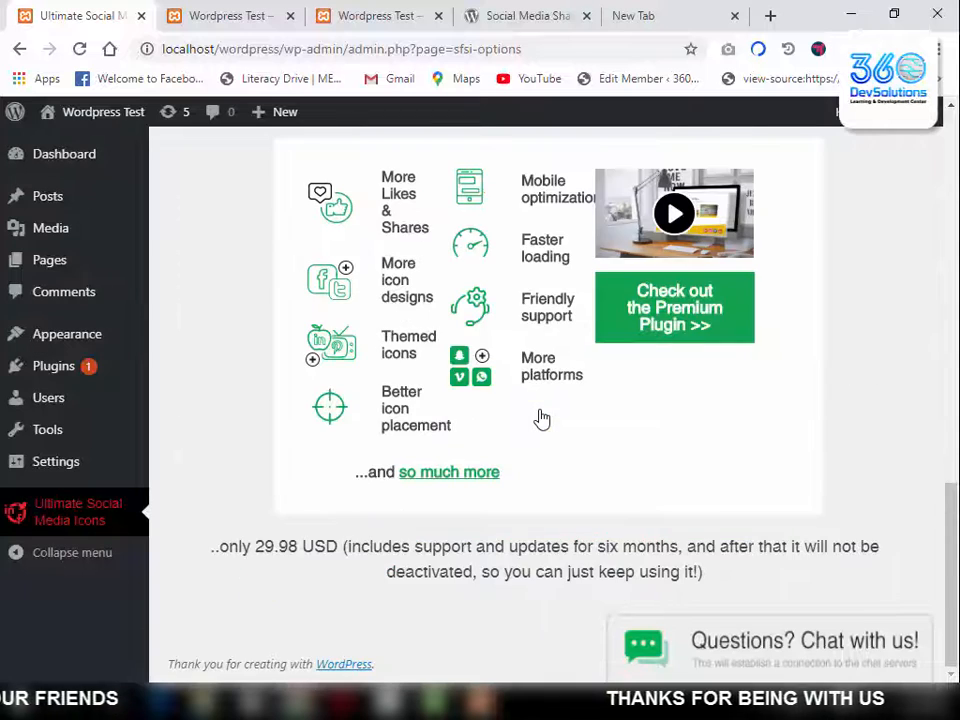
scroll(543, 417, up, 6)
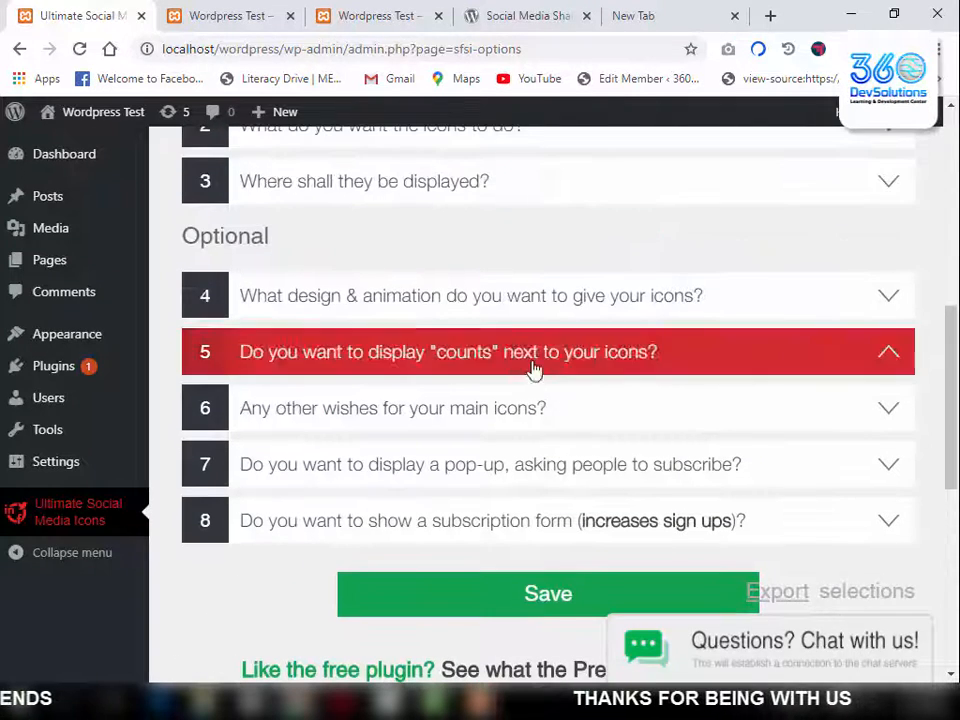
Reload the site's home page and check the Facebook count on both the floating and the sidebar icons.
click(245, 22)
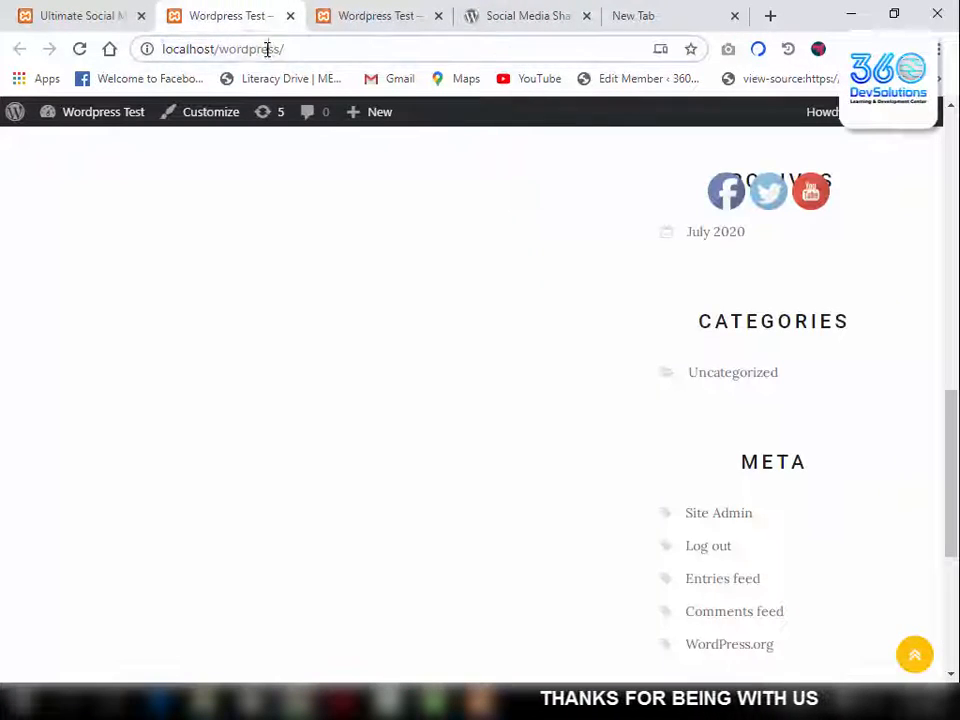
click(268, 48)
key(Return)
scroll(410, 288, up, 6)
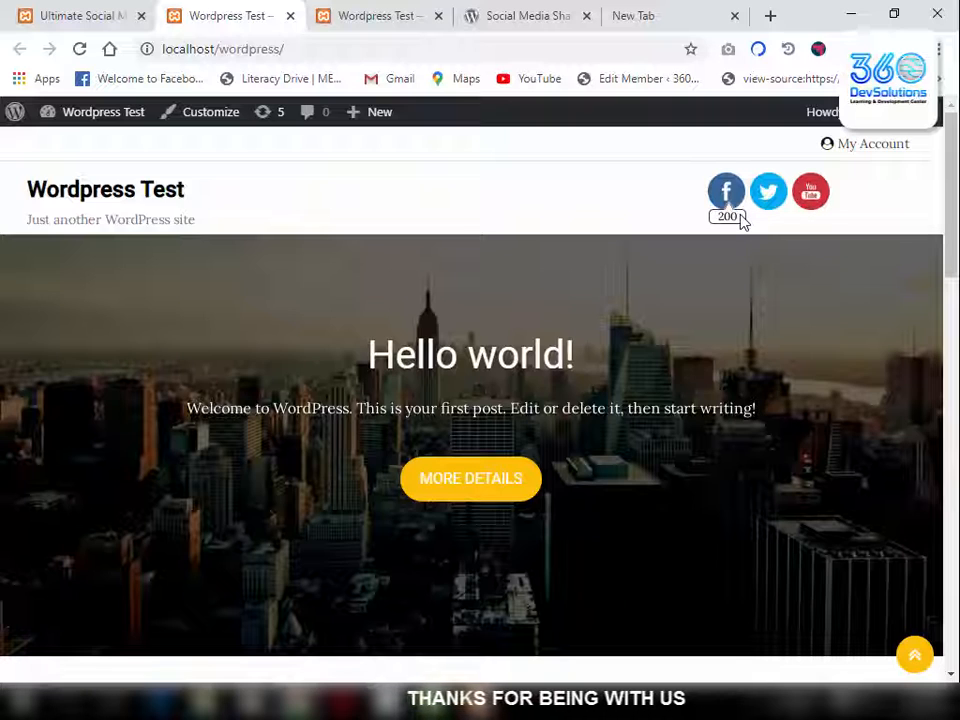
drag(739, 216, 724, 216)
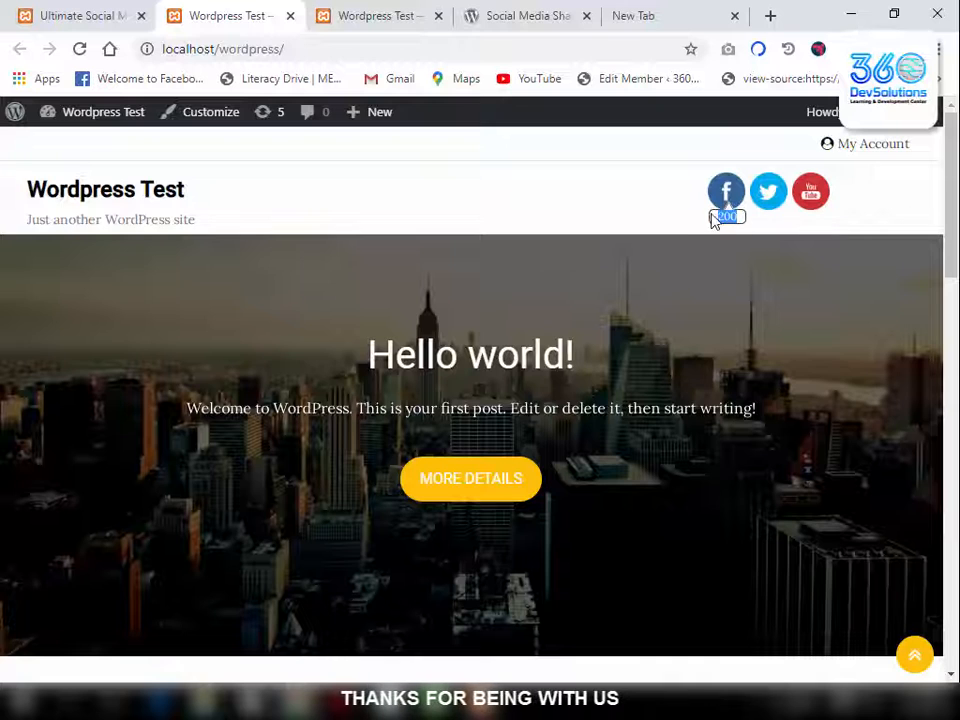
scroll(635, 222, down, 15)
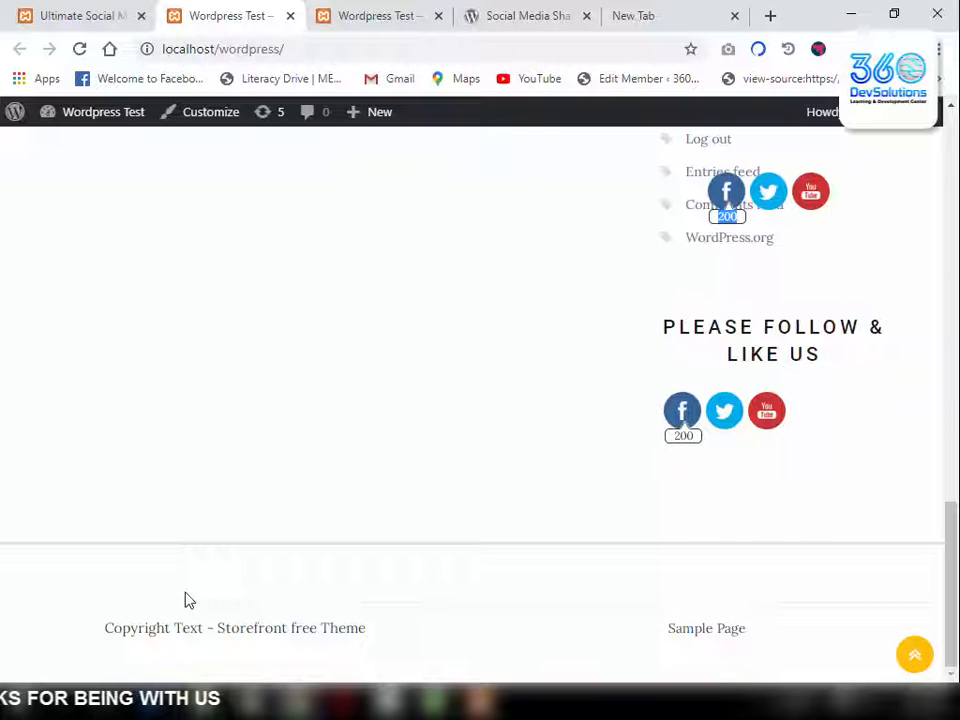
scroll(185, 600, up, 15)
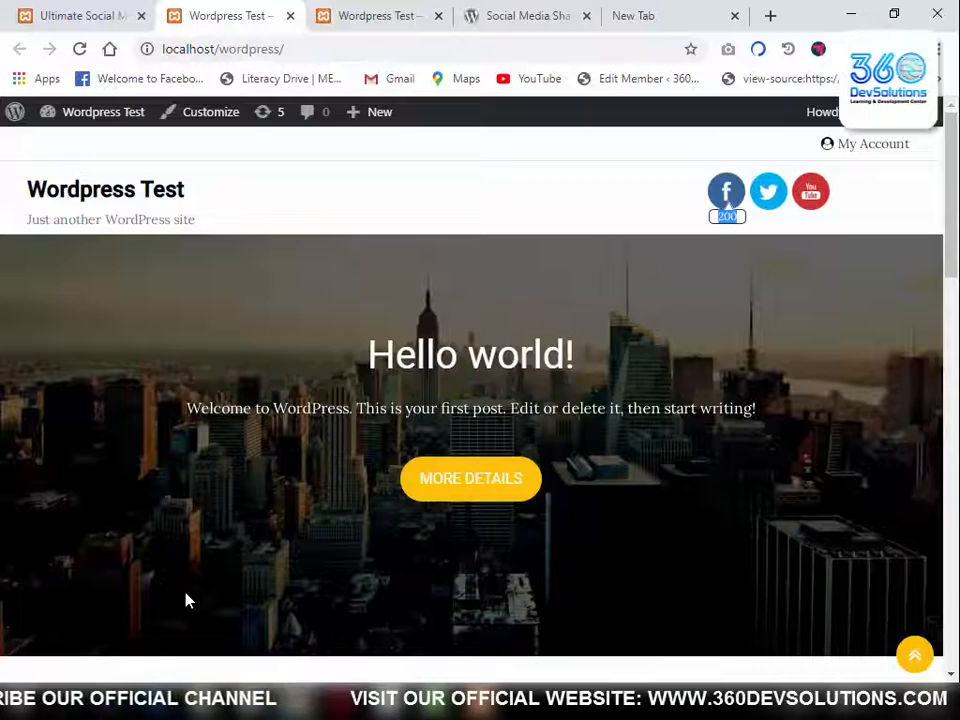
Open the installed plugins list and view the details of the Social Media and Share Icons (Ultimate Social Media) plugin, then close them.
click(38, 368)
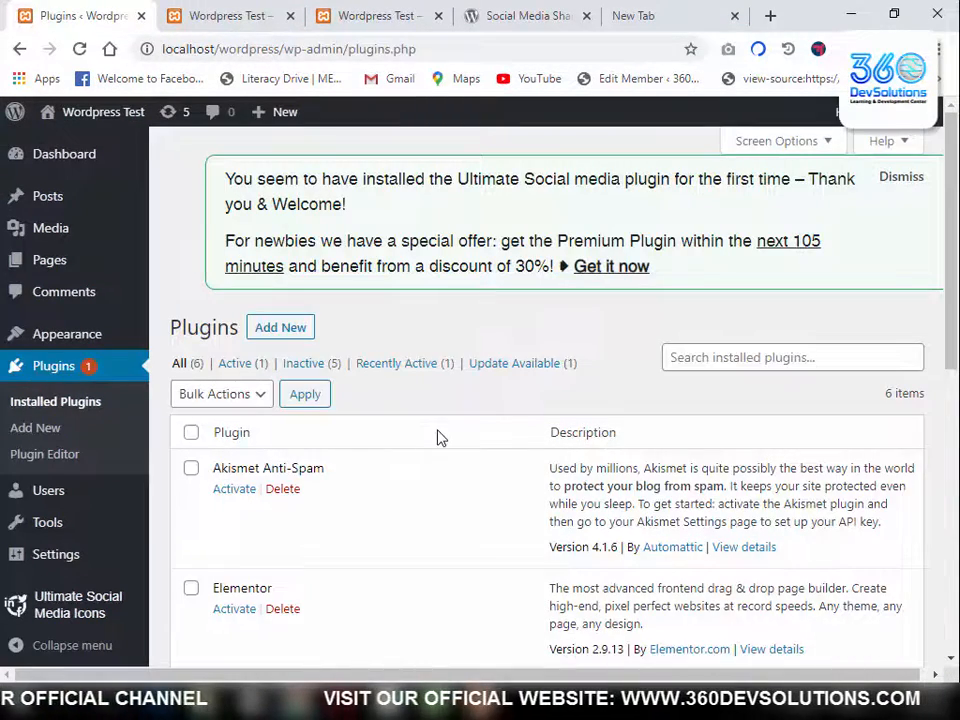
scroll(437, 437, down, 3)
scroll(437, 437, down, 3)
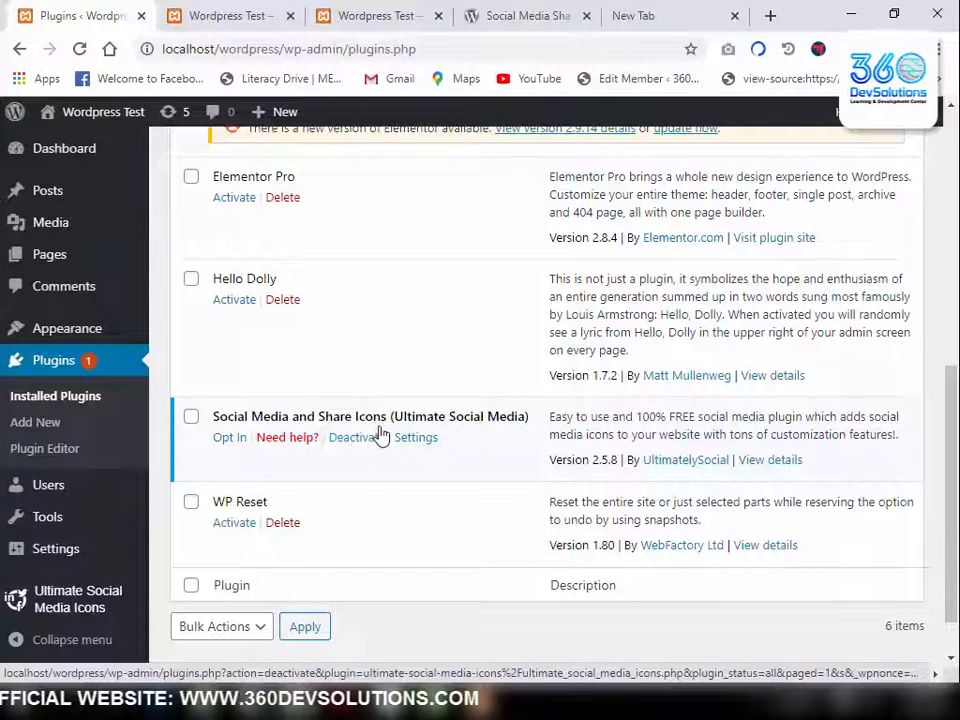
click(768, 461)
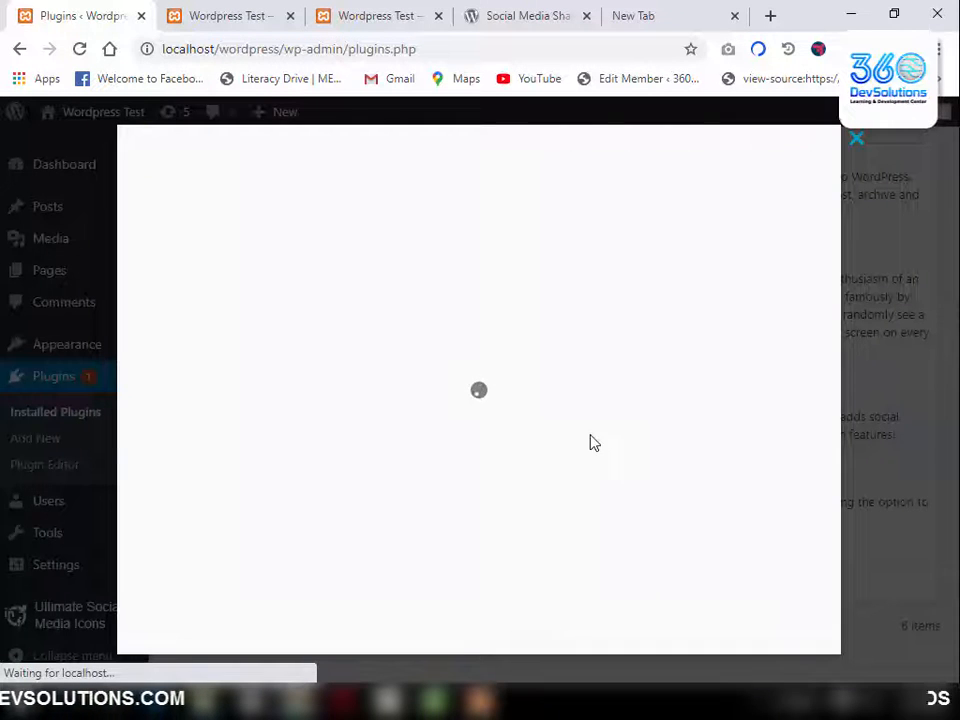
scroll(561, 435, down, 2)
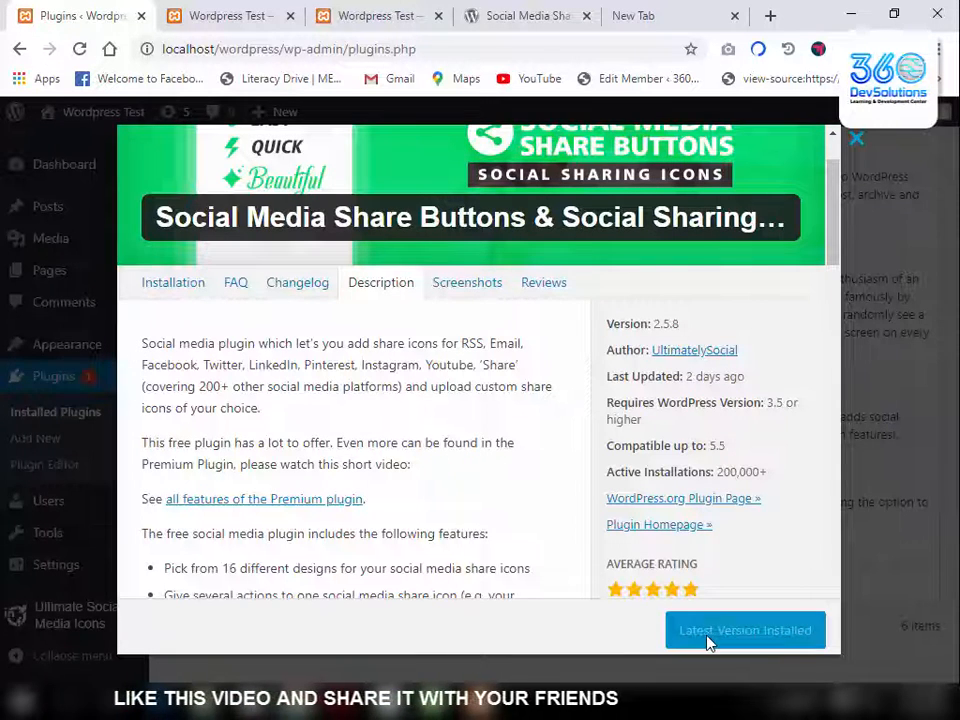
key(Escape)
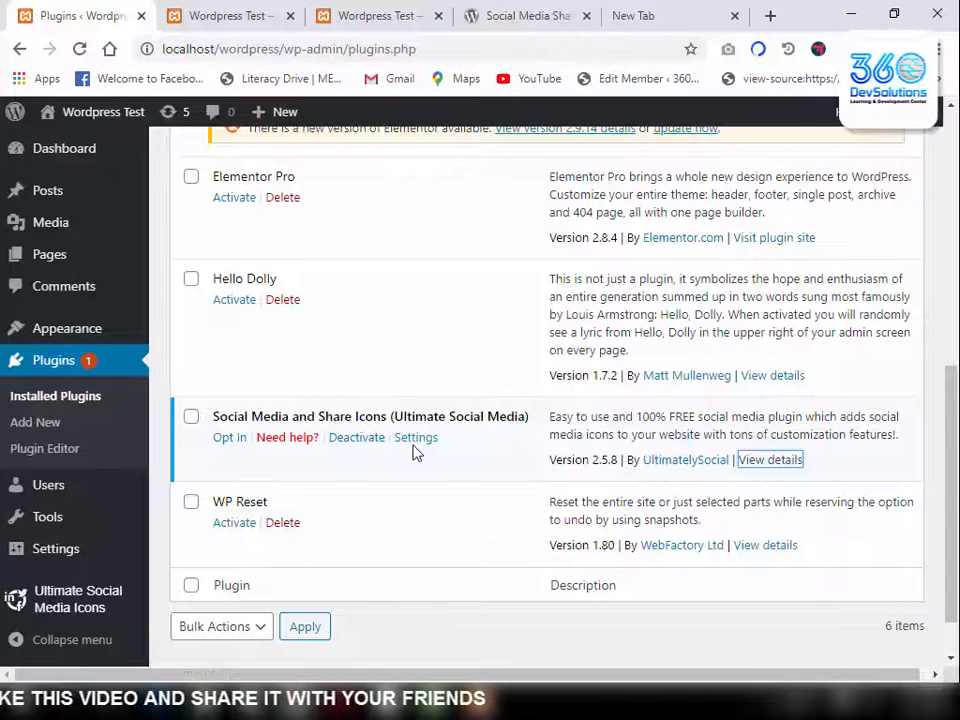
Open the settings of the Social Media and Share Icons plugin from its entry among the installed plugins.
click(410, 446)
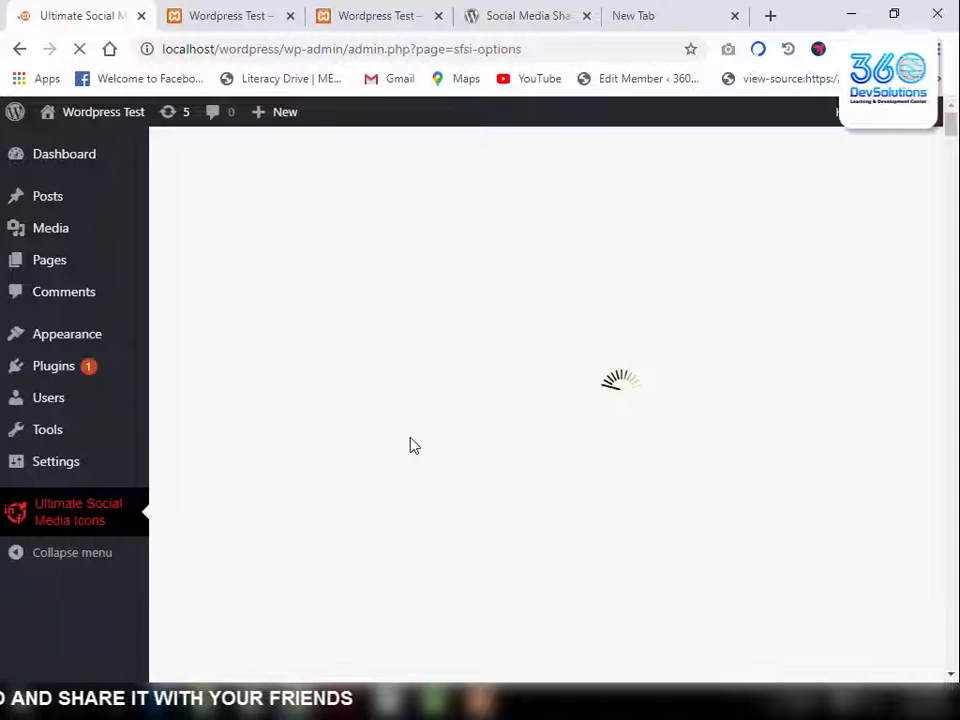
scroll(410, 437, down, 3)
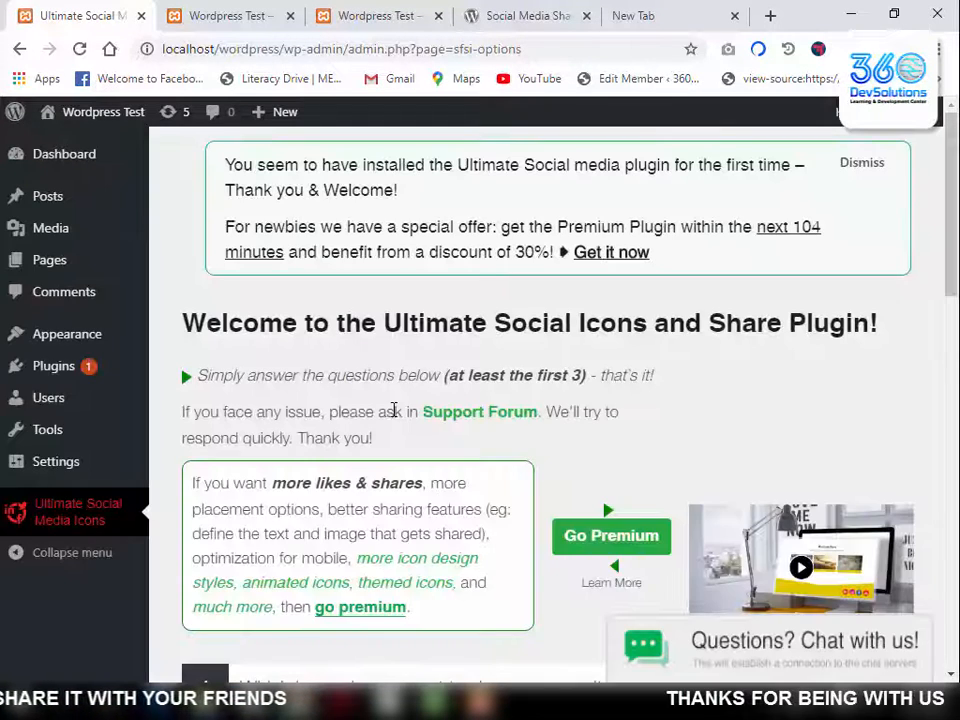